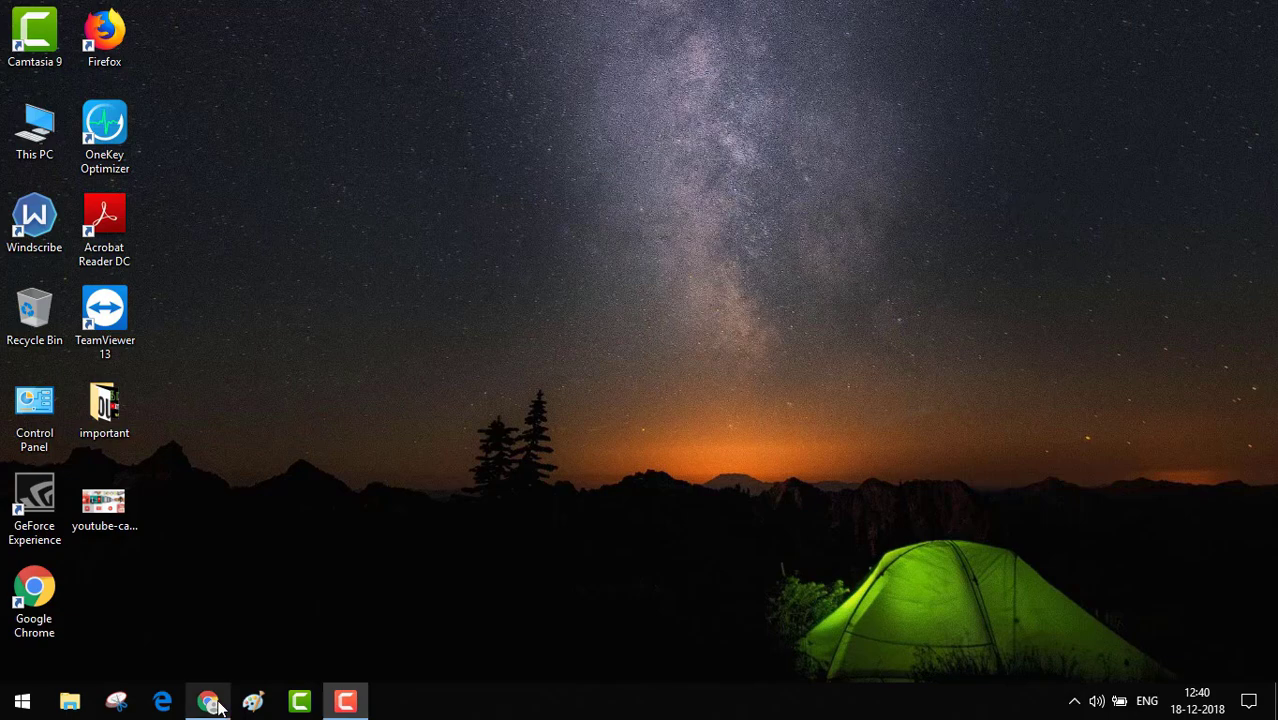
Restore the minimized Chrome window showing the New Tab page.
mouse_move(218, 704)
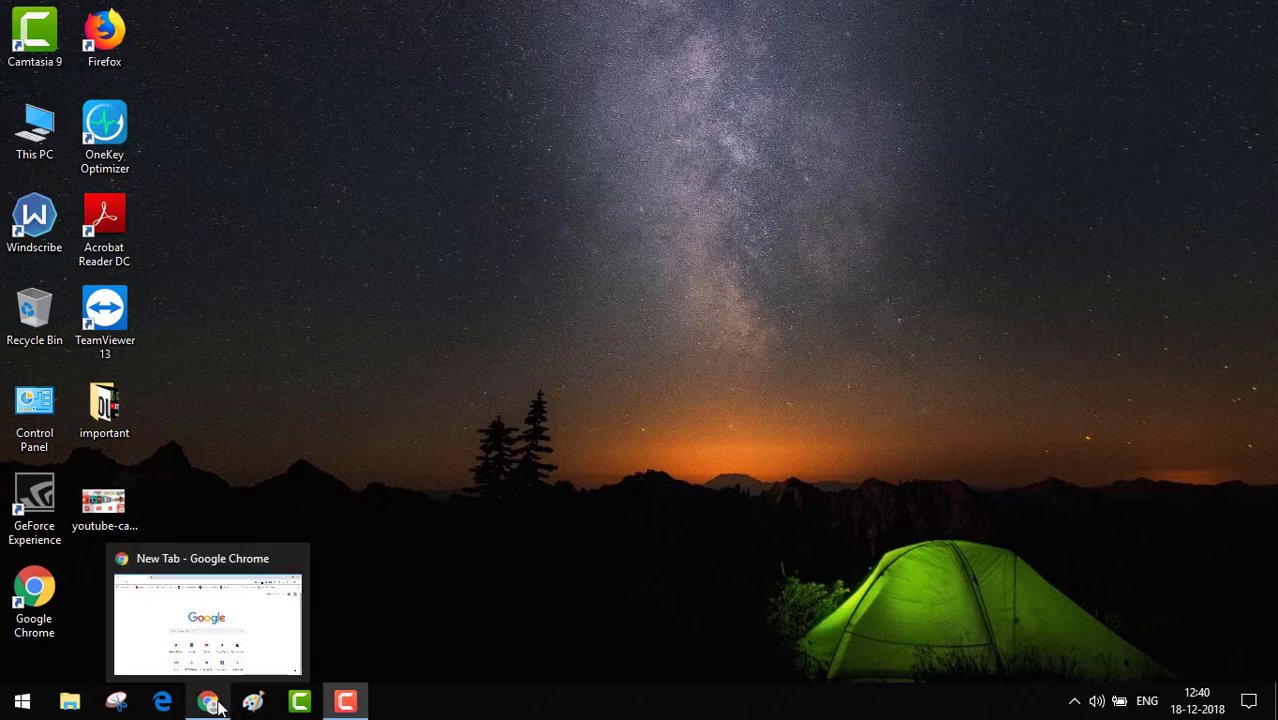
click(210, 702)
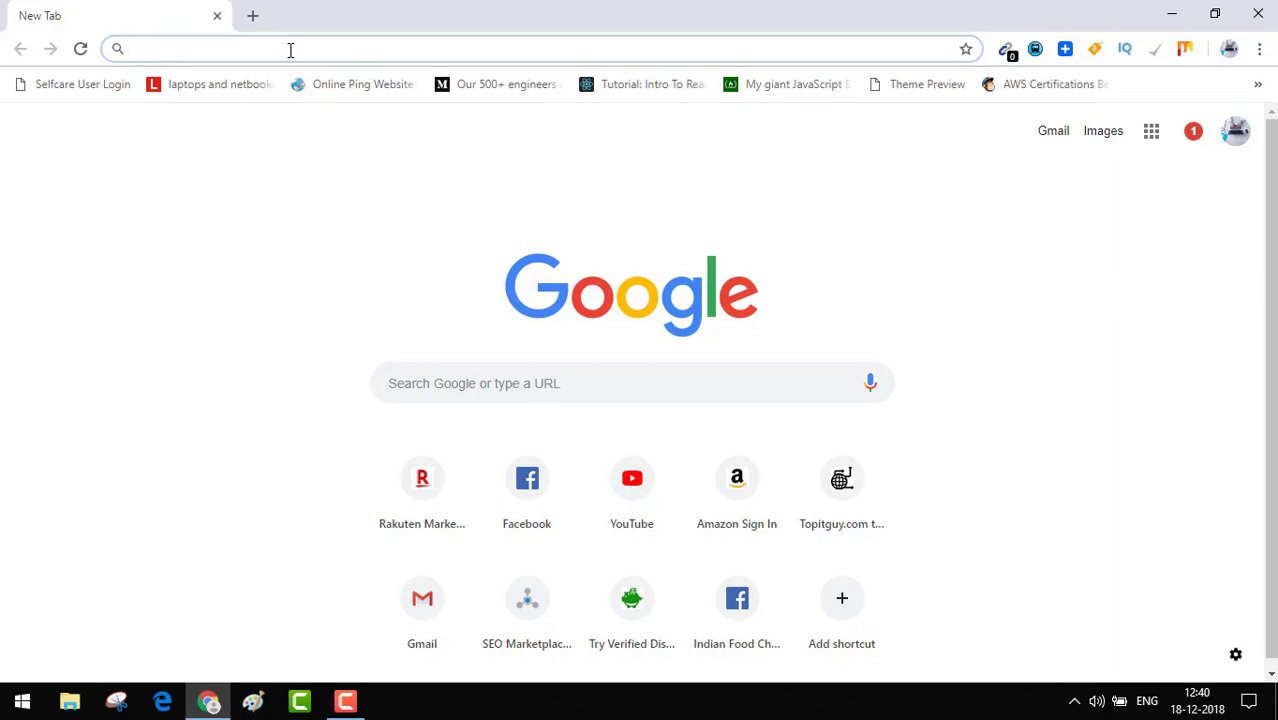
Go to blogger.com to load the T20 League blog's All posts dashboard.
text(blogger.)
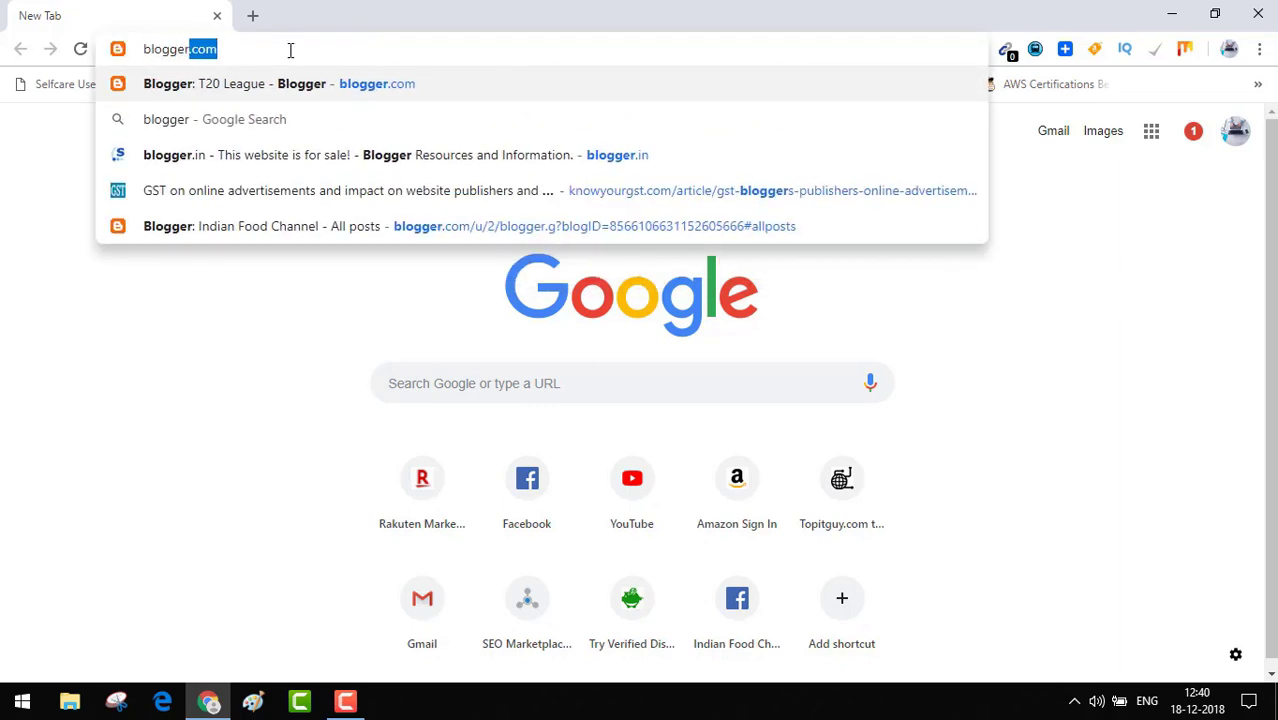
text(com)
key(Return)
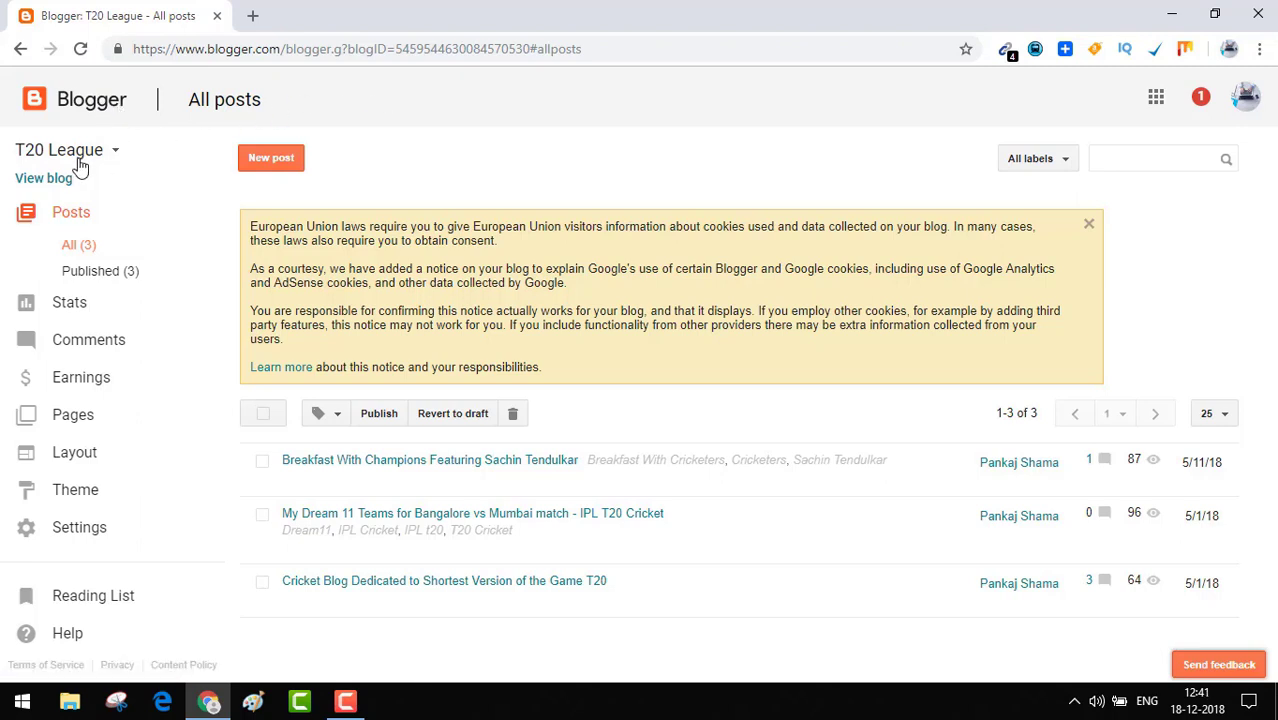
Open the Create a new blog form from the blog switcher, then launch Microsoft Edge.
click(116, 155)
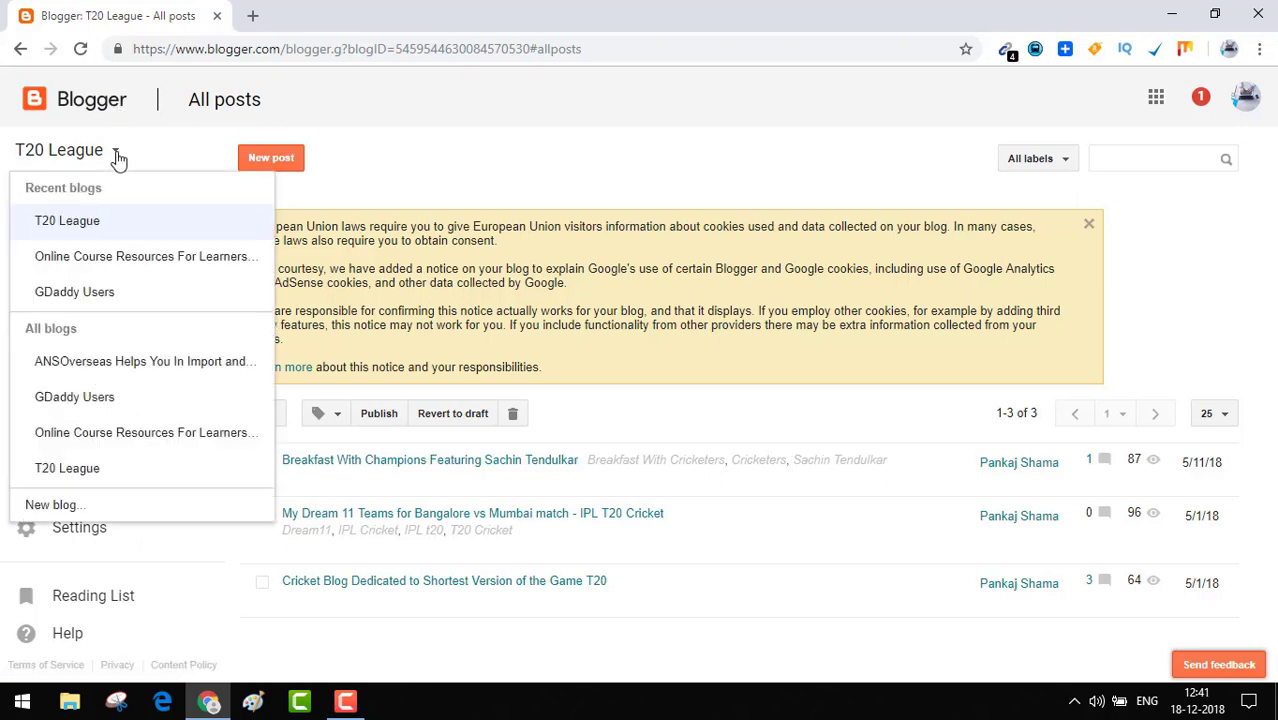
click(51, 507)
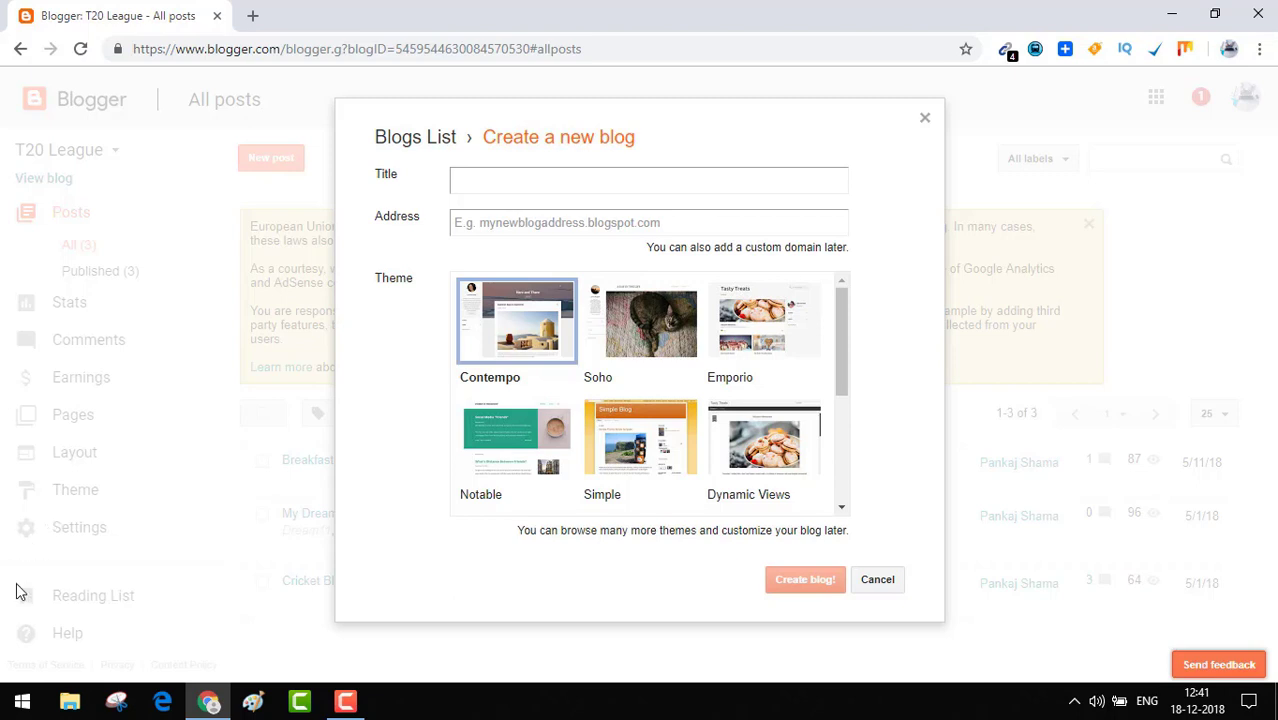
click(162, 702)
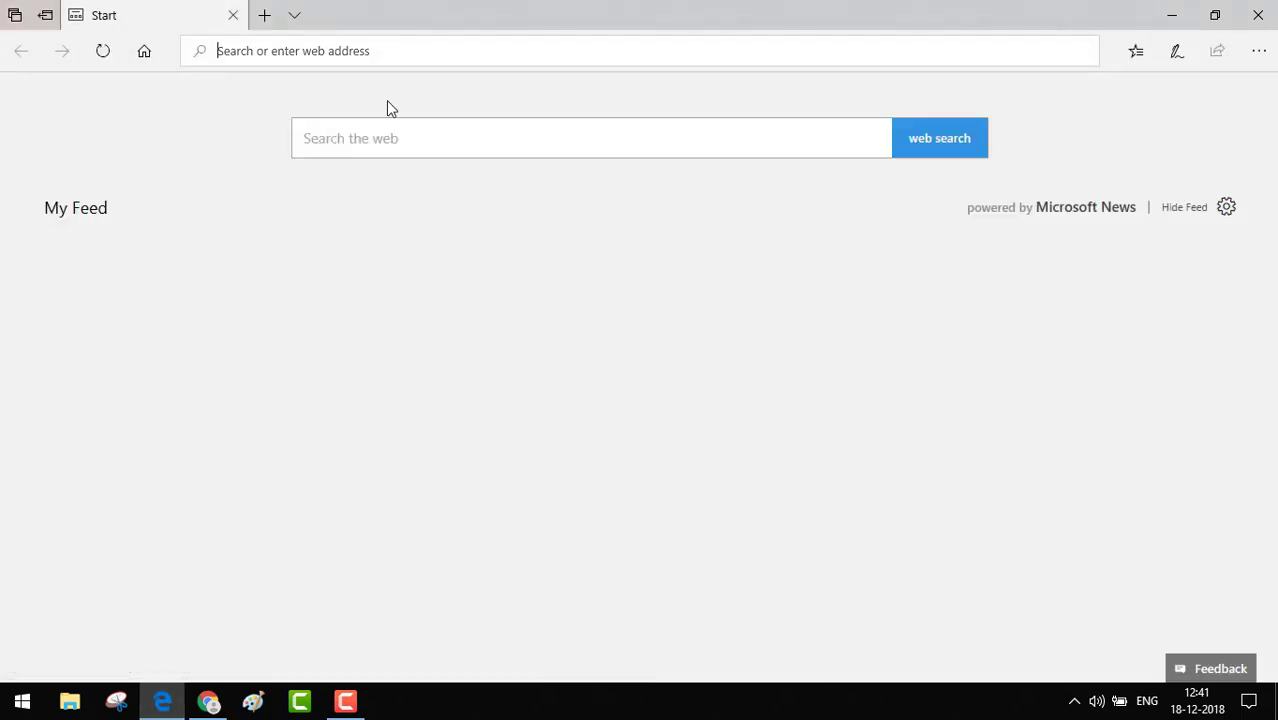
Load blogger.com's signed-out landing page in Edge.
text(blogger)
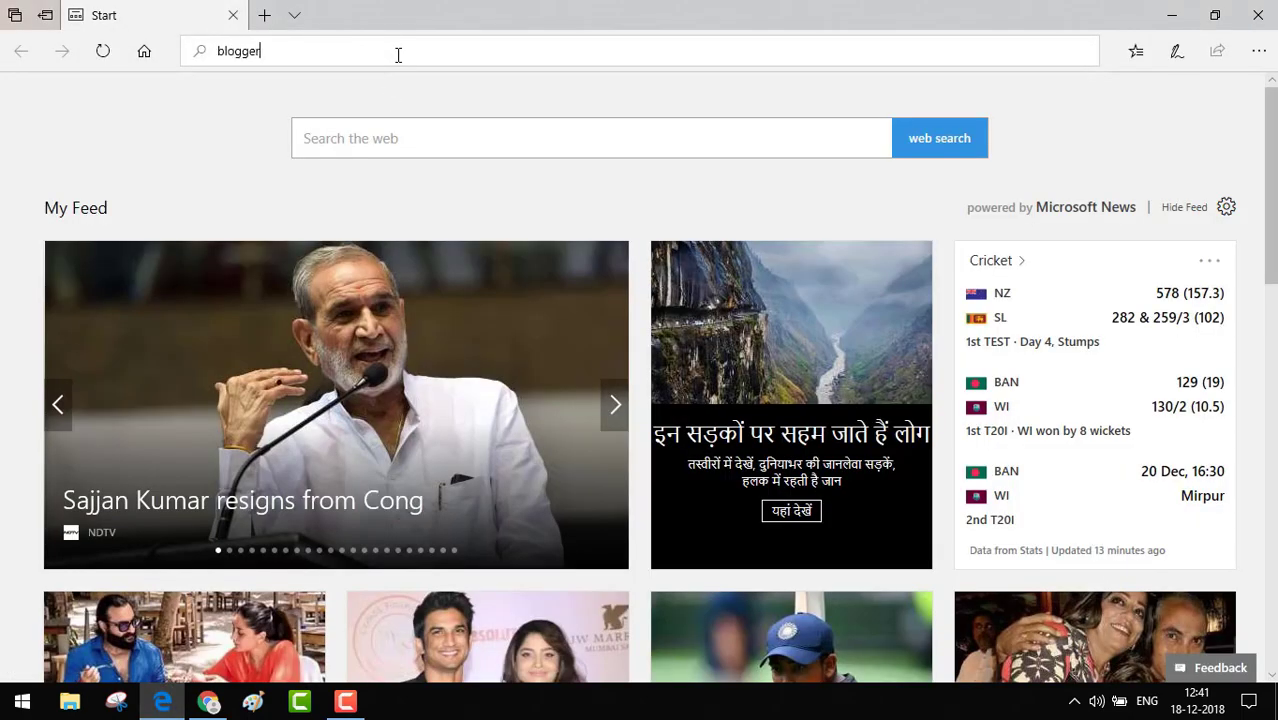
text(.com)
key(Return)
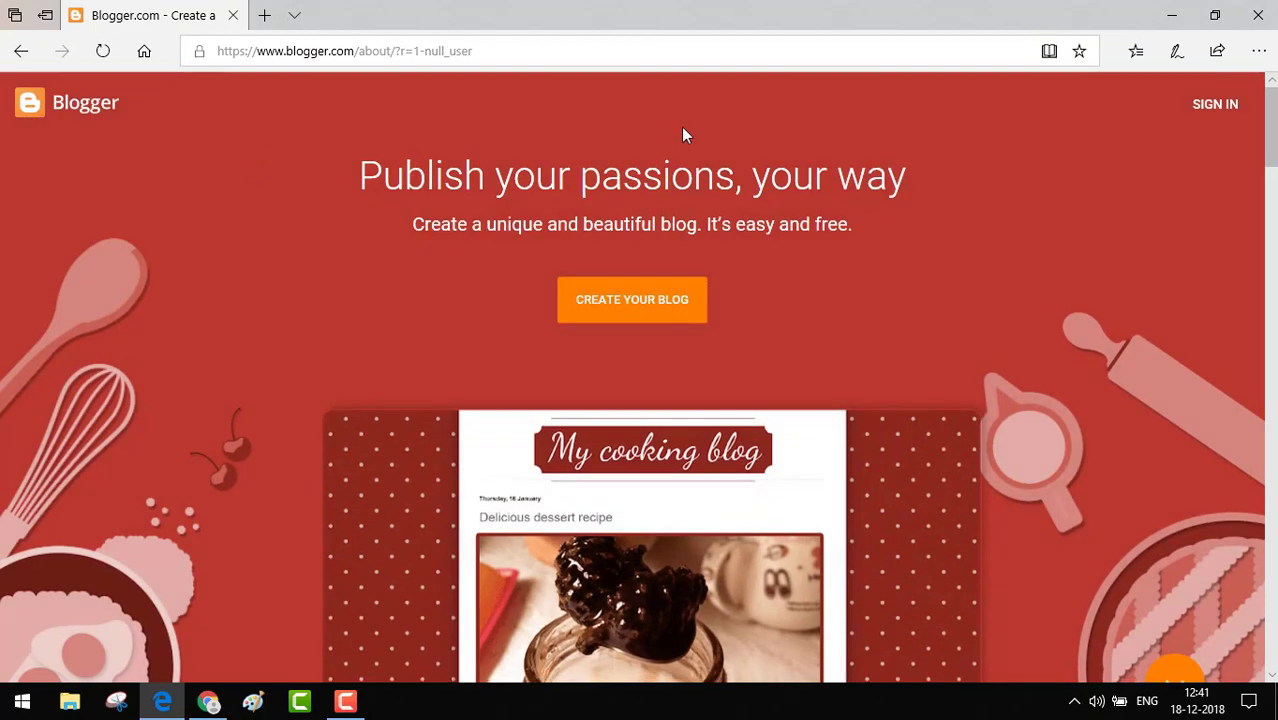
Sign in to Blogger in Edge with another Google account's e-mail and password.
click(1210, 106)
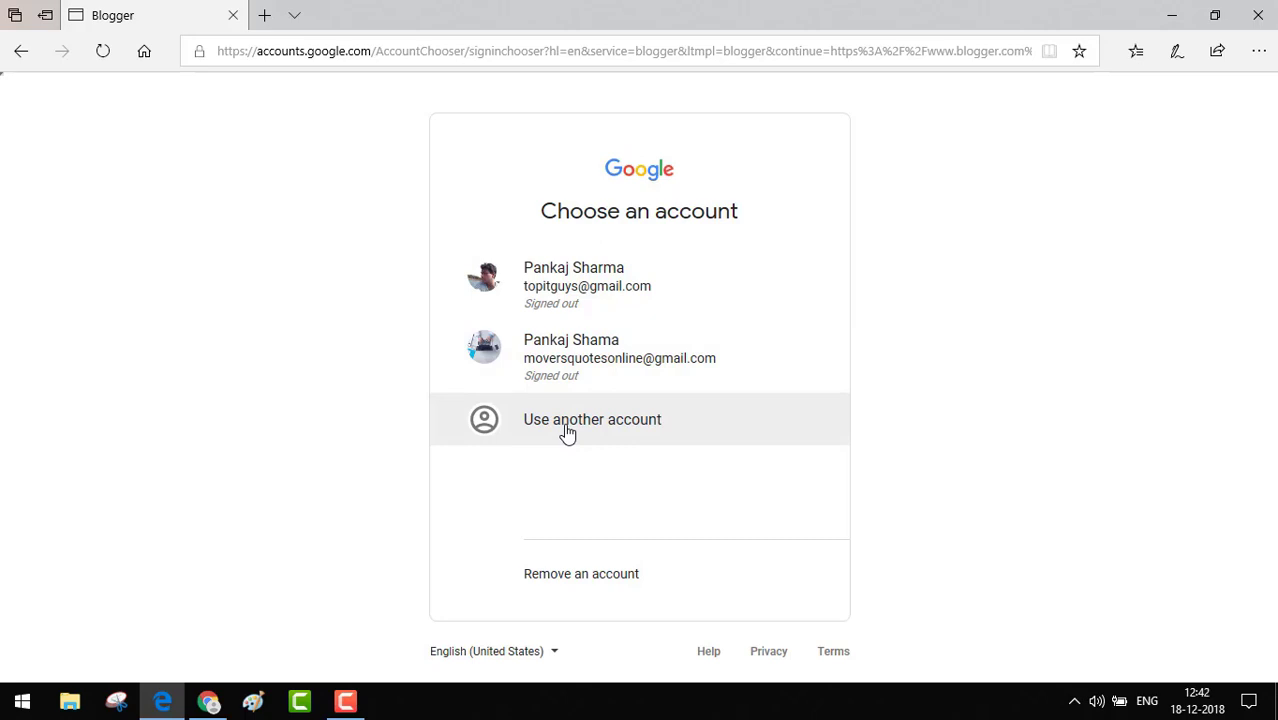
click(567, 432)
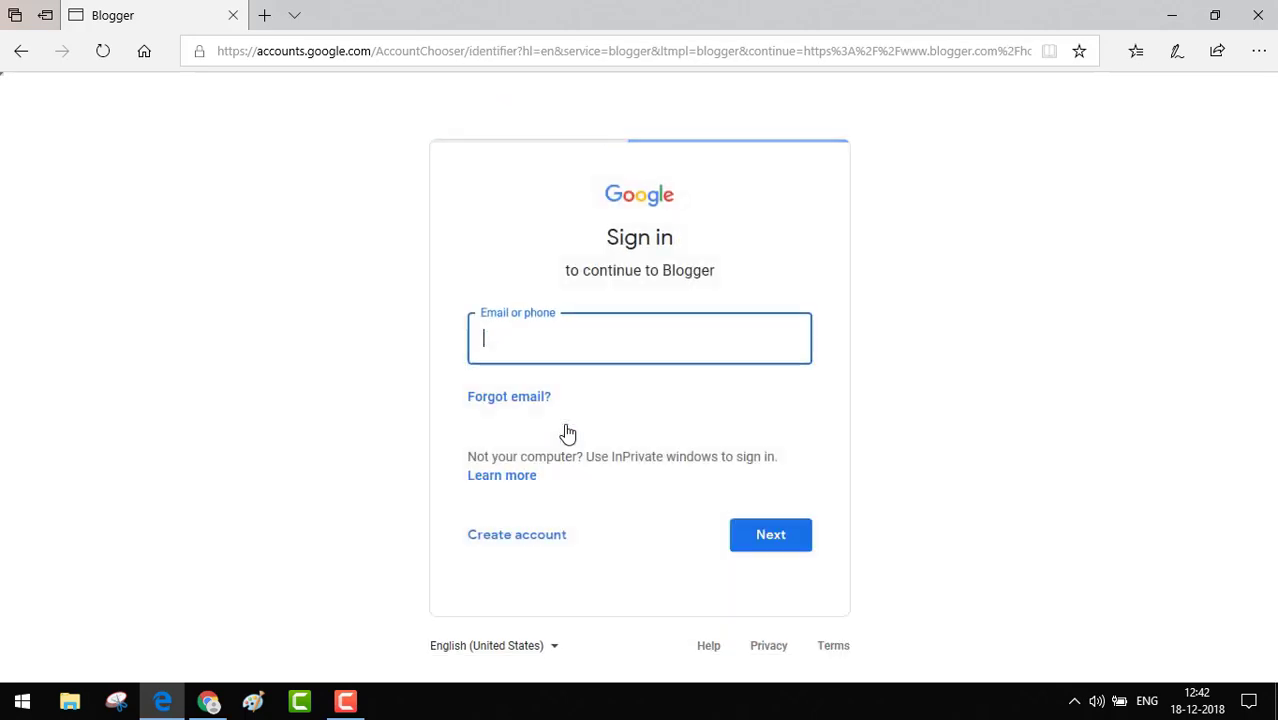
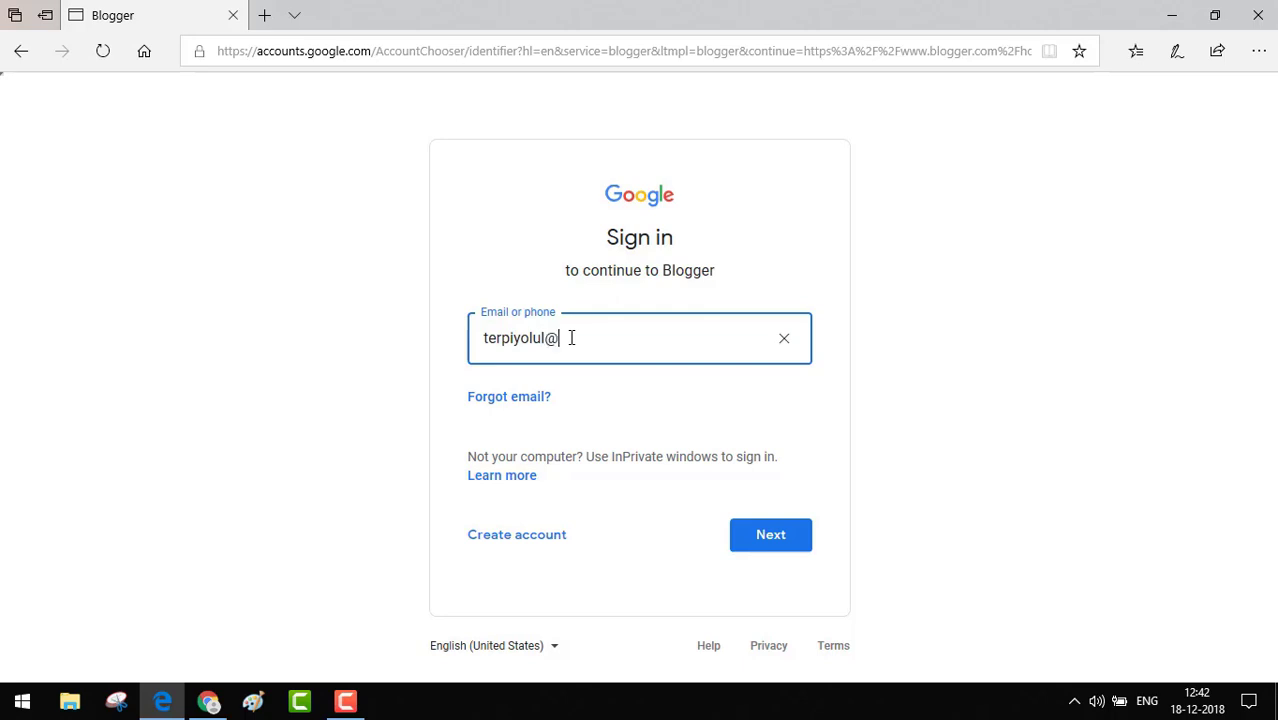
key(Return)
text(********)
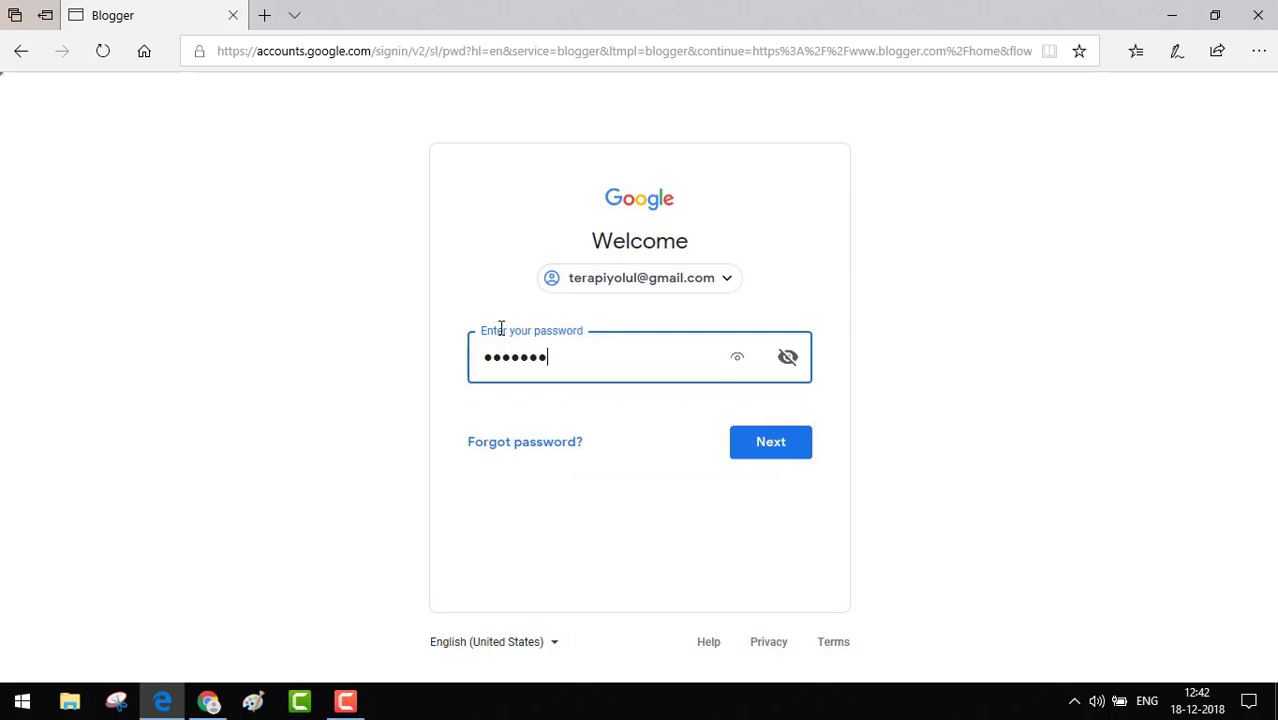
click(793, 441)
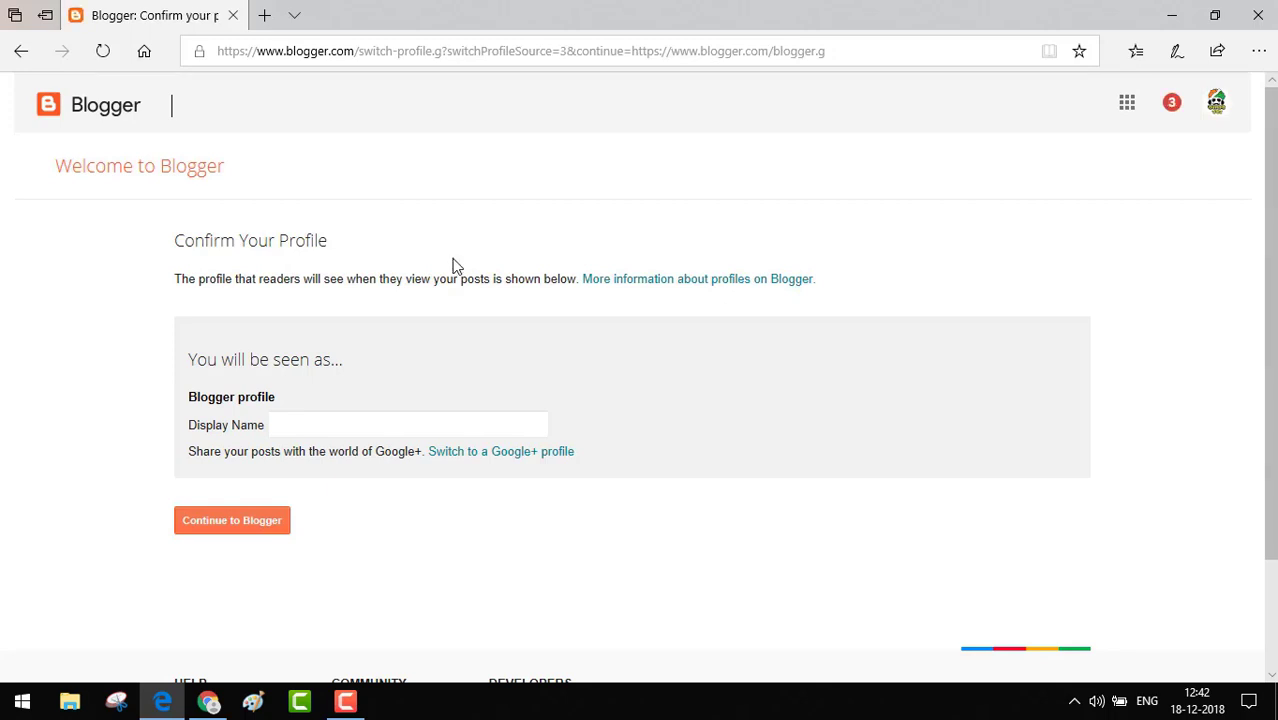
Enter the profile's display name, open the new-blog form, and close Edge.
click(247, 530)
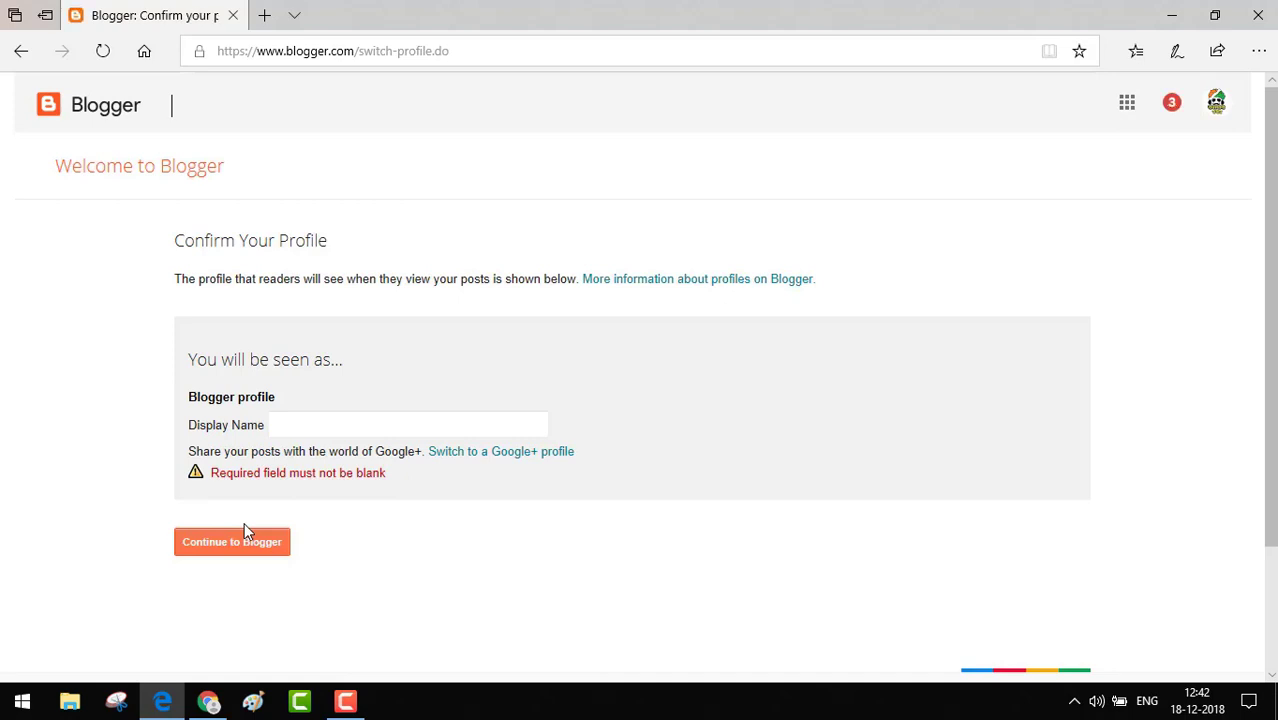
click(335, 422)
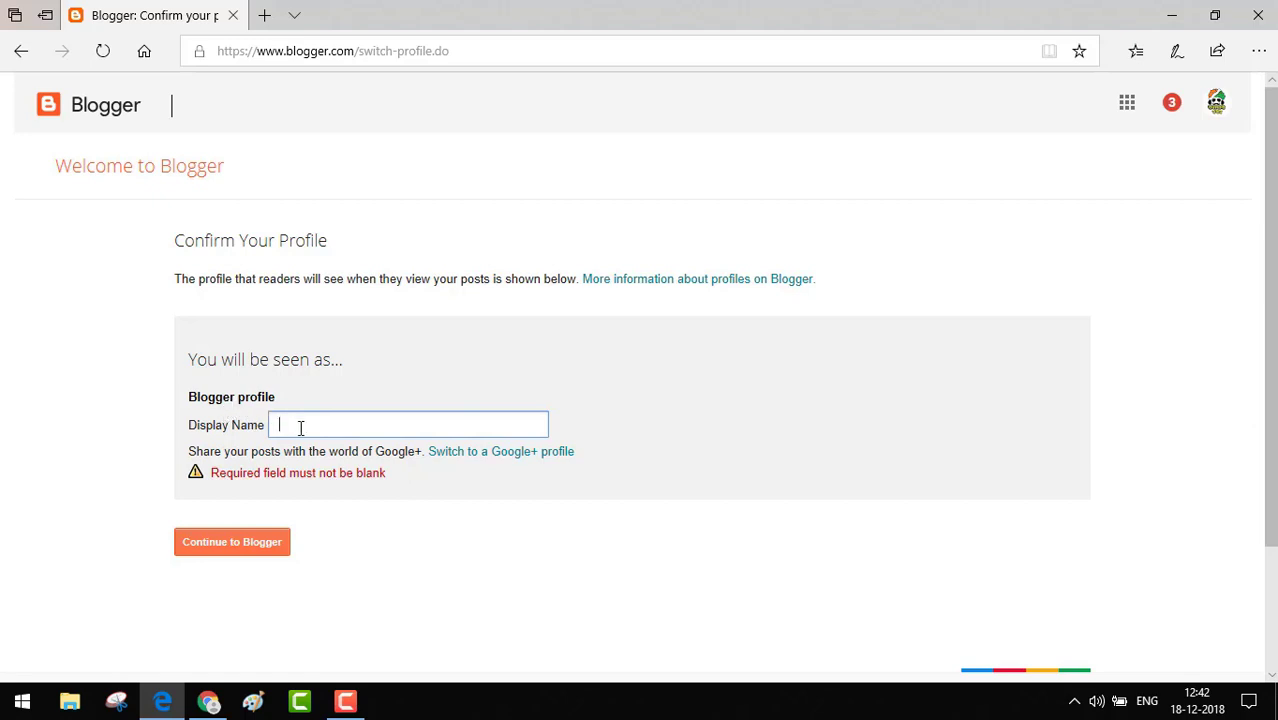
click(251, 550)
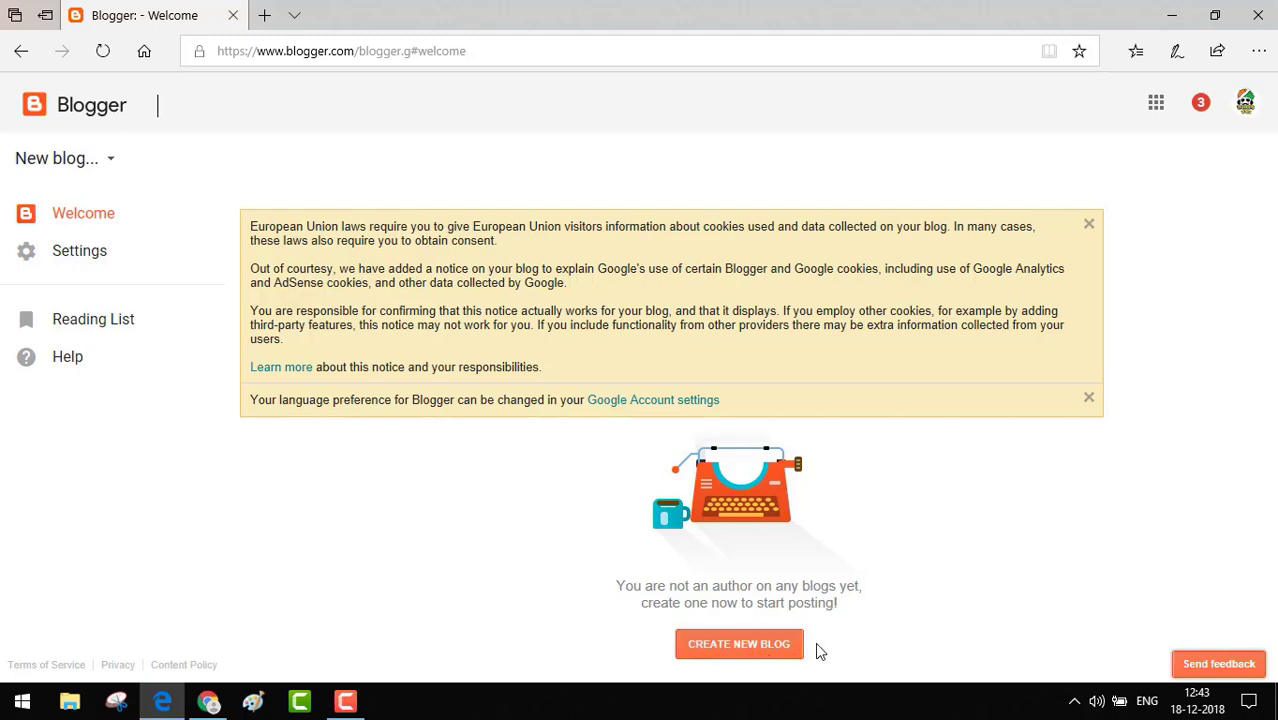
click(787, 652)
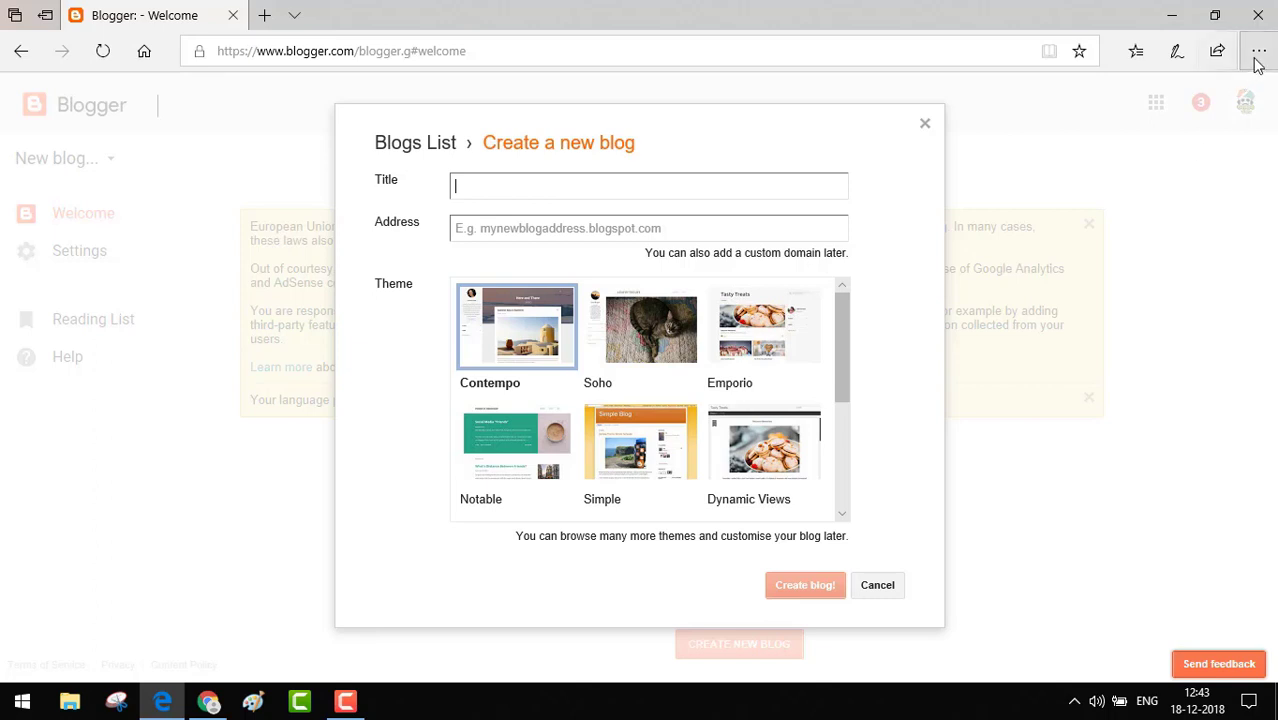
click(1268, 10)
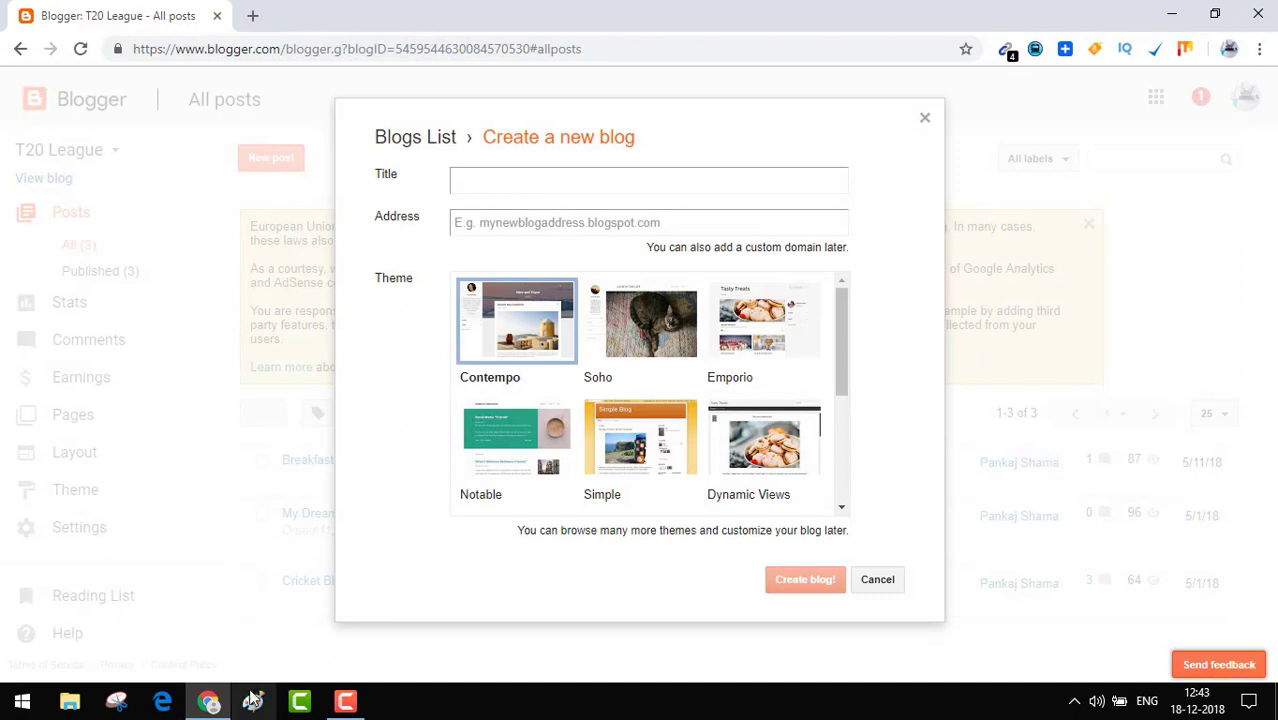
Title the new blog 'Top Boot Camps', correcting the capital B of Boot.
click(524, 182)
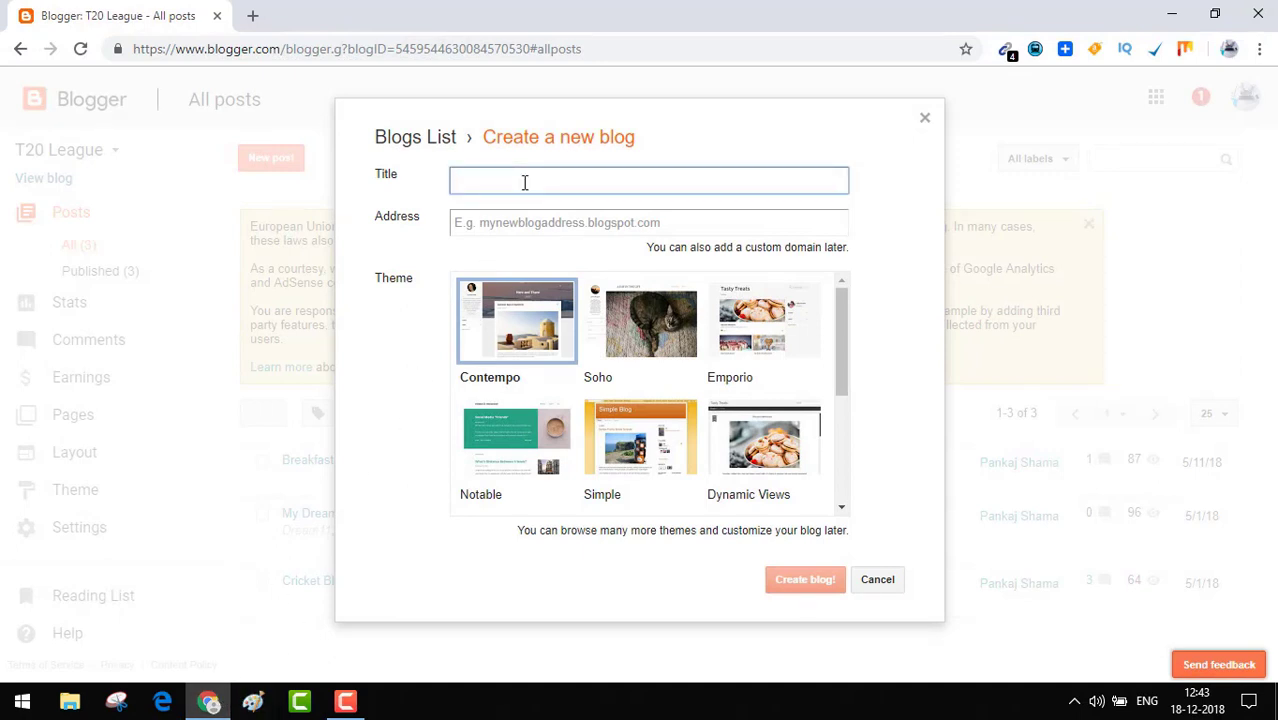
text(Top boot Camps)
click(485, 182)
key(BackSpace)
text(B)
key(BackSpace)
text(B)
key(BackSpace)
text(B)
Replace the unavailable 'topbootcamps' address with 'onlinebootcamps'.
click(503, 224)
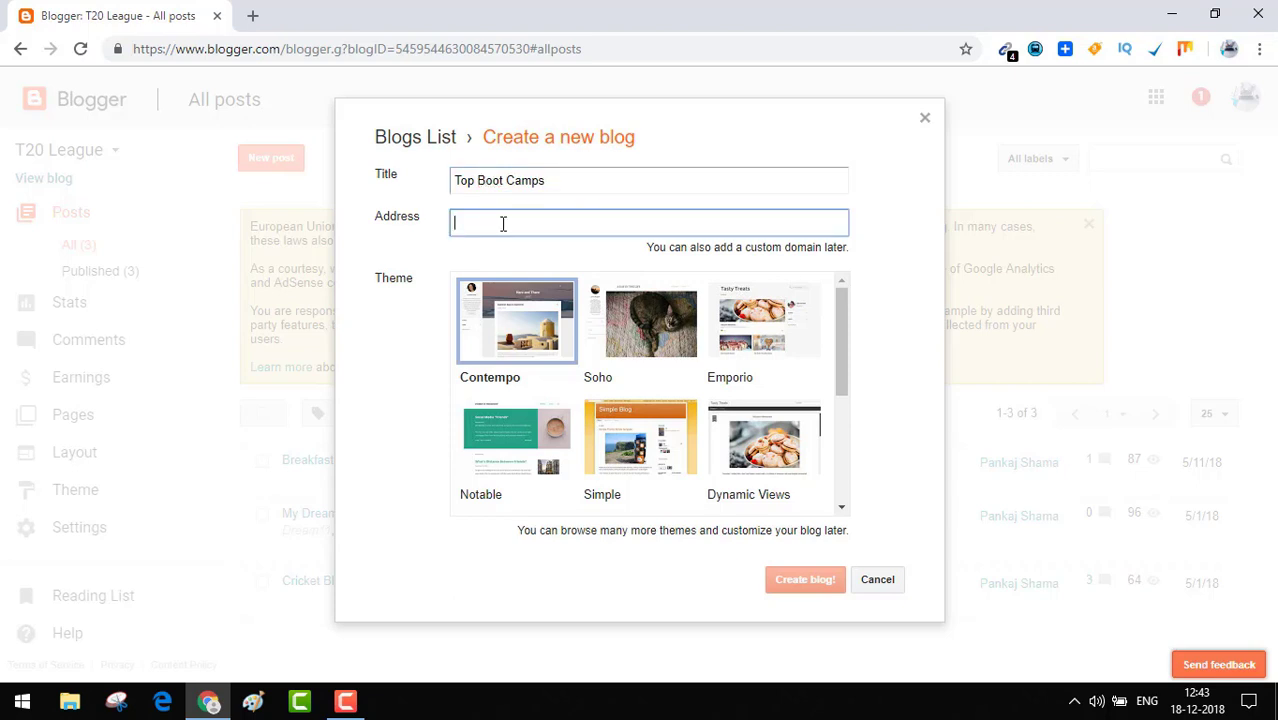
text(topbootc)
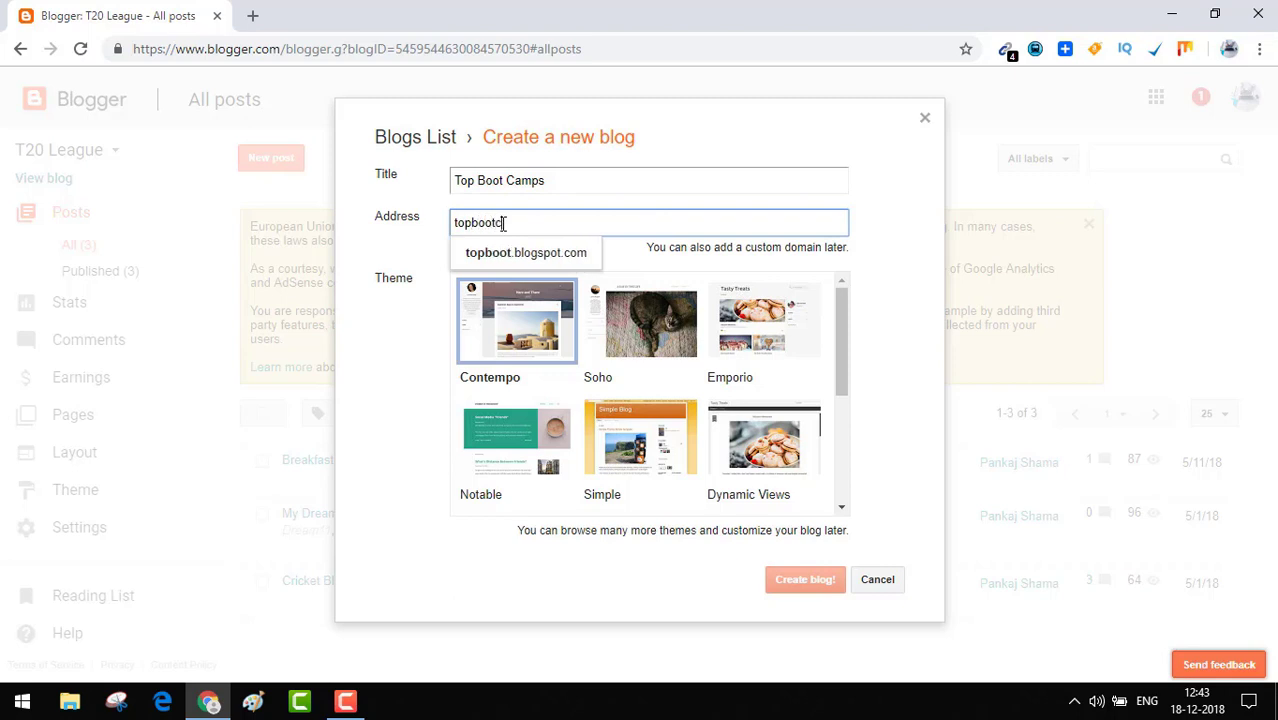
text(amps)
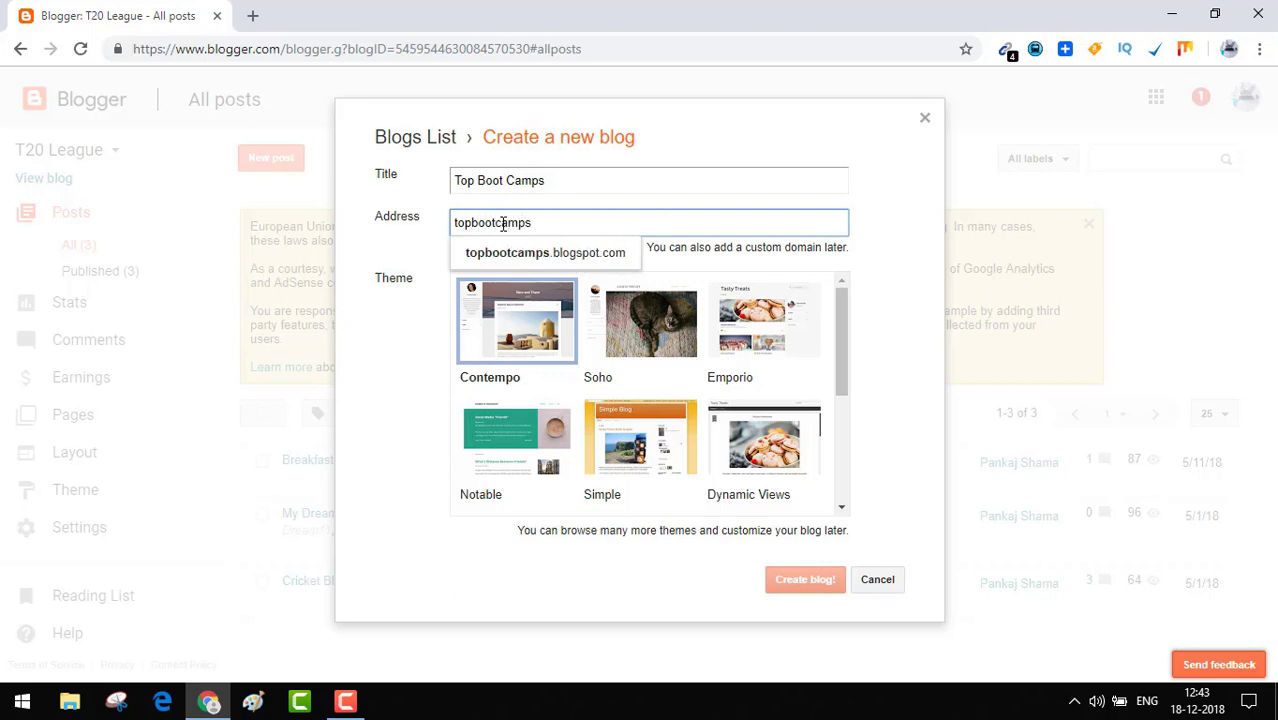
click(552, 258)
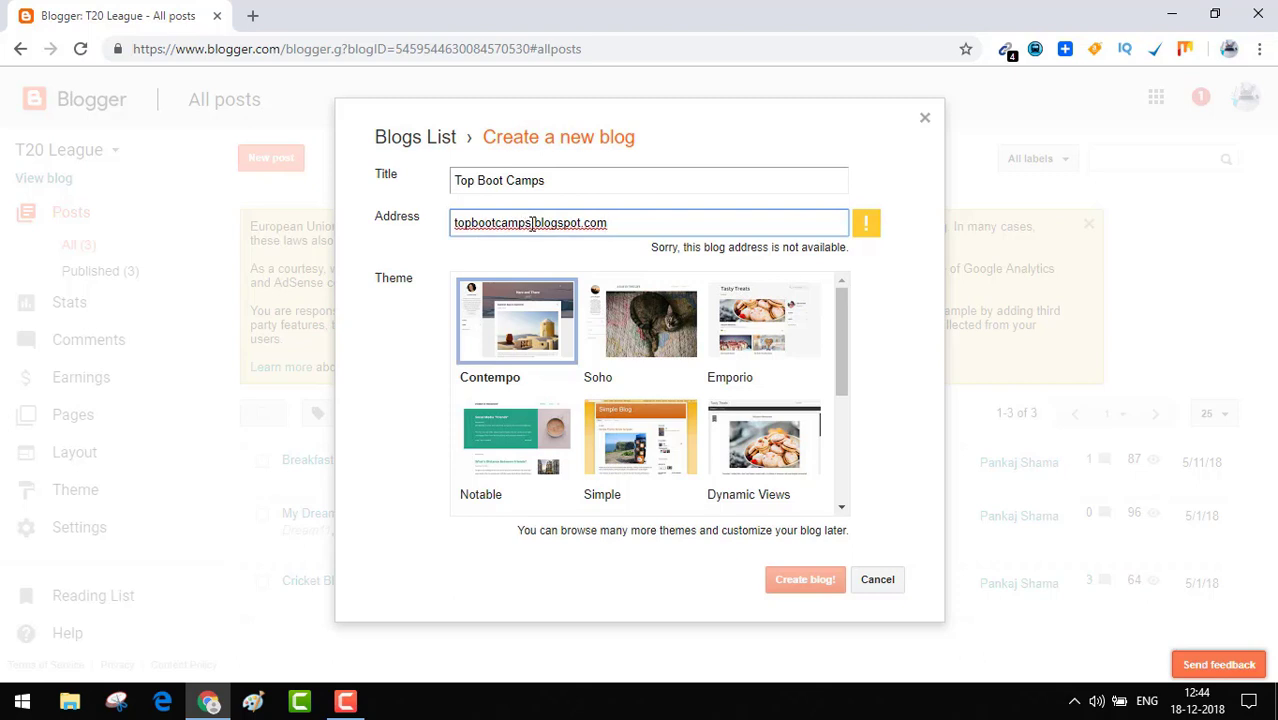
click(532, 223)
key(BackSpace)
key(BackSpace)
key(BackSpace)
key(BackSpace)
key(BackSpace)
key(BackSpace)
key(BackSpace)
key(BackSpace)
key(BackSpace)
key(BackSpace)
key(BackSpace)
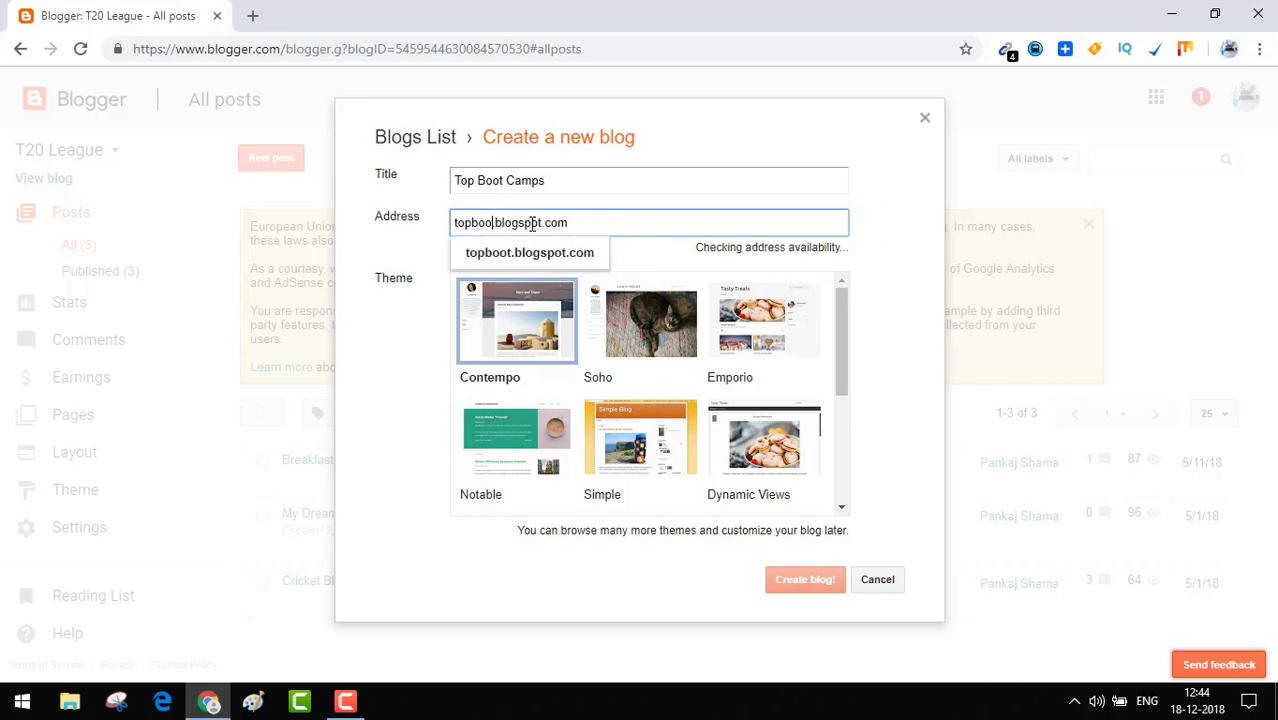
key(BackSpace)
text(online)
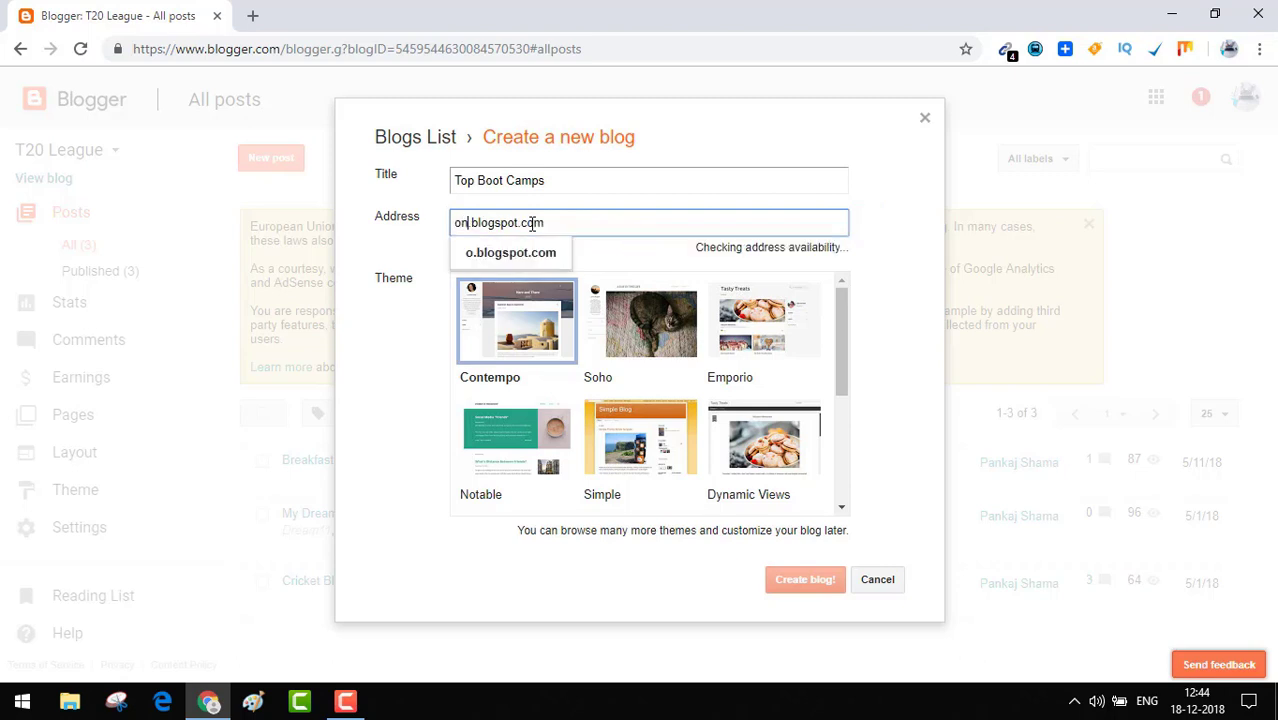
text(bootcam)
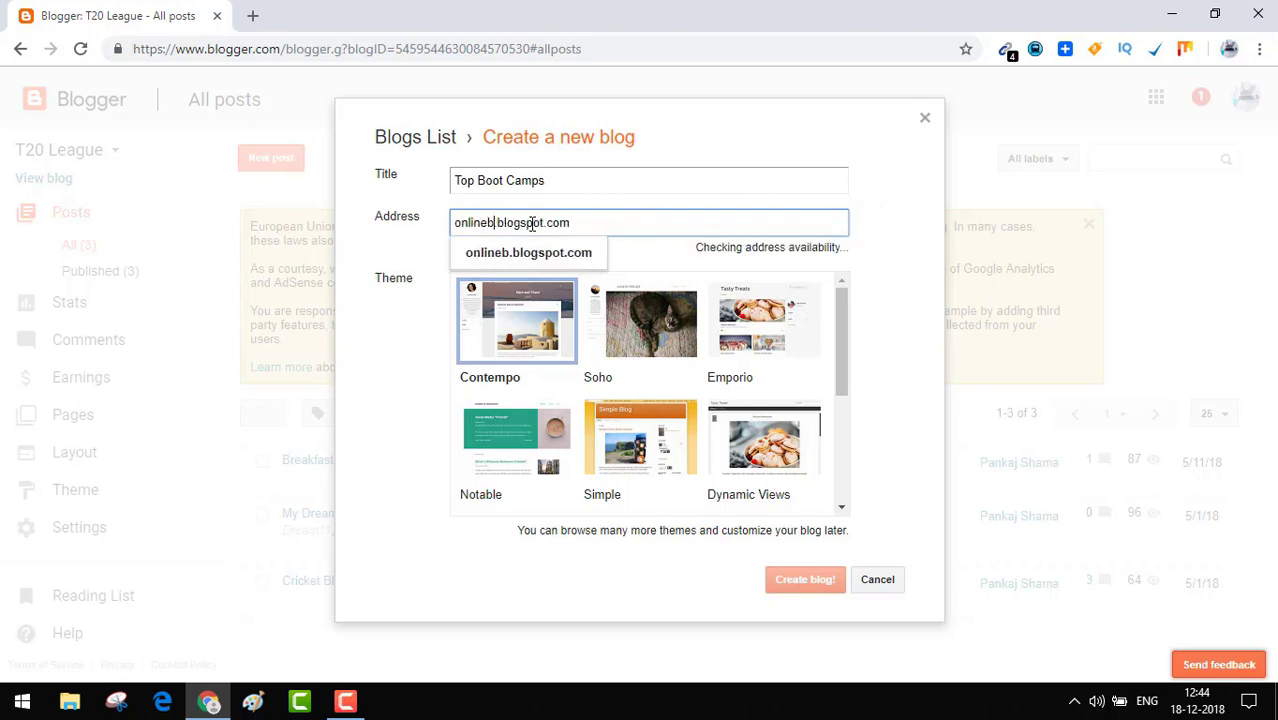
text(ps)
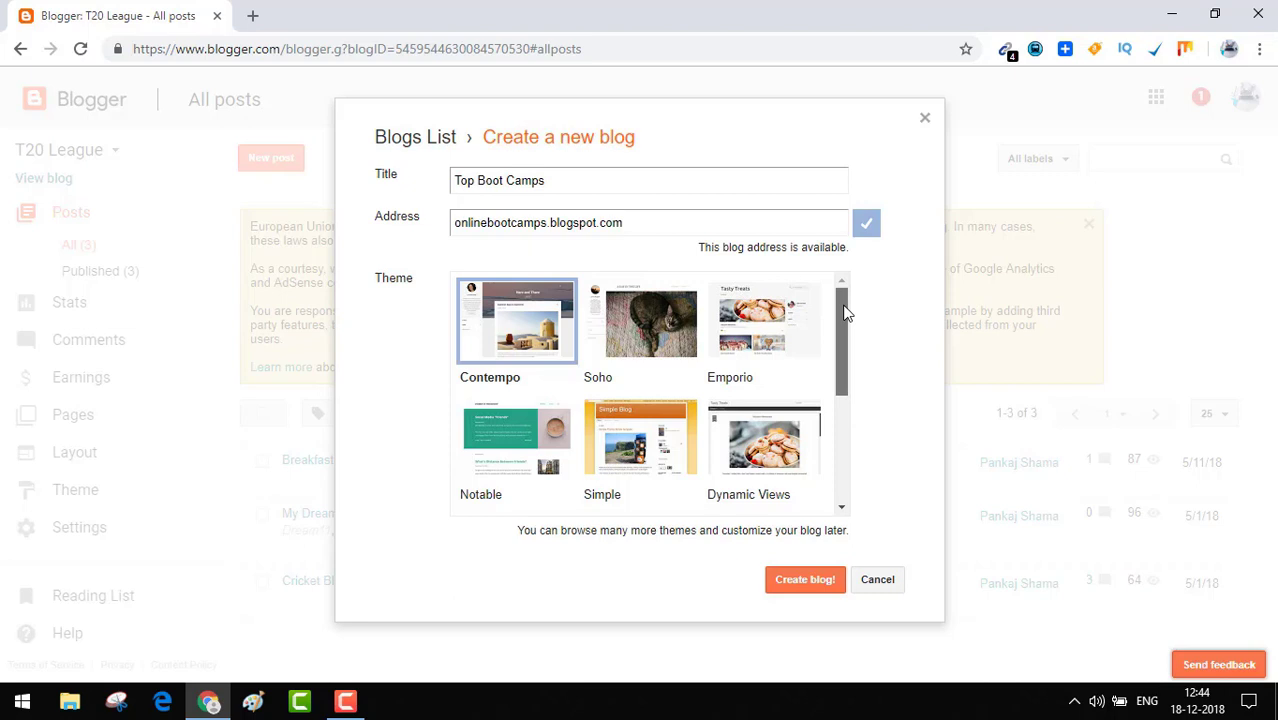
Create the blog with Create blog! and answer No thanks to the Google Domains offer.
mouse_move(843, 313)
mouse_down()
mouse_move(844, 440)
mouse_move(843, 308)
mouse_up()
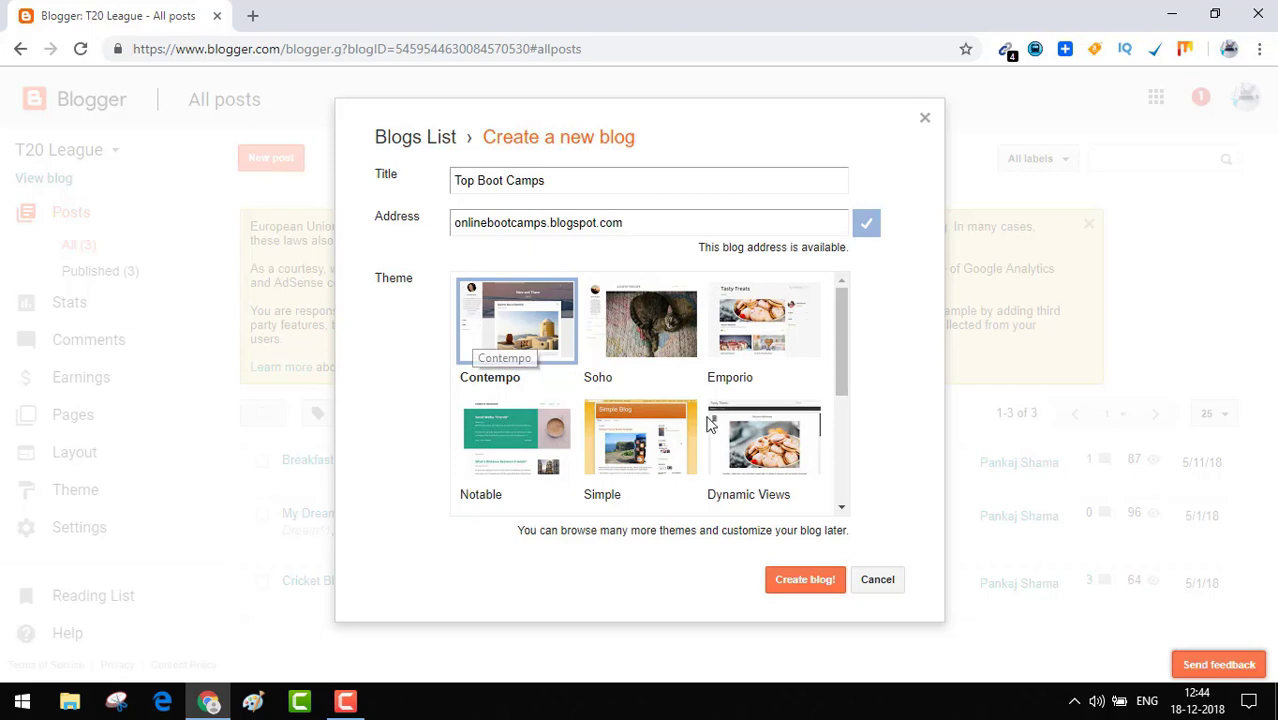
click(810, 591)
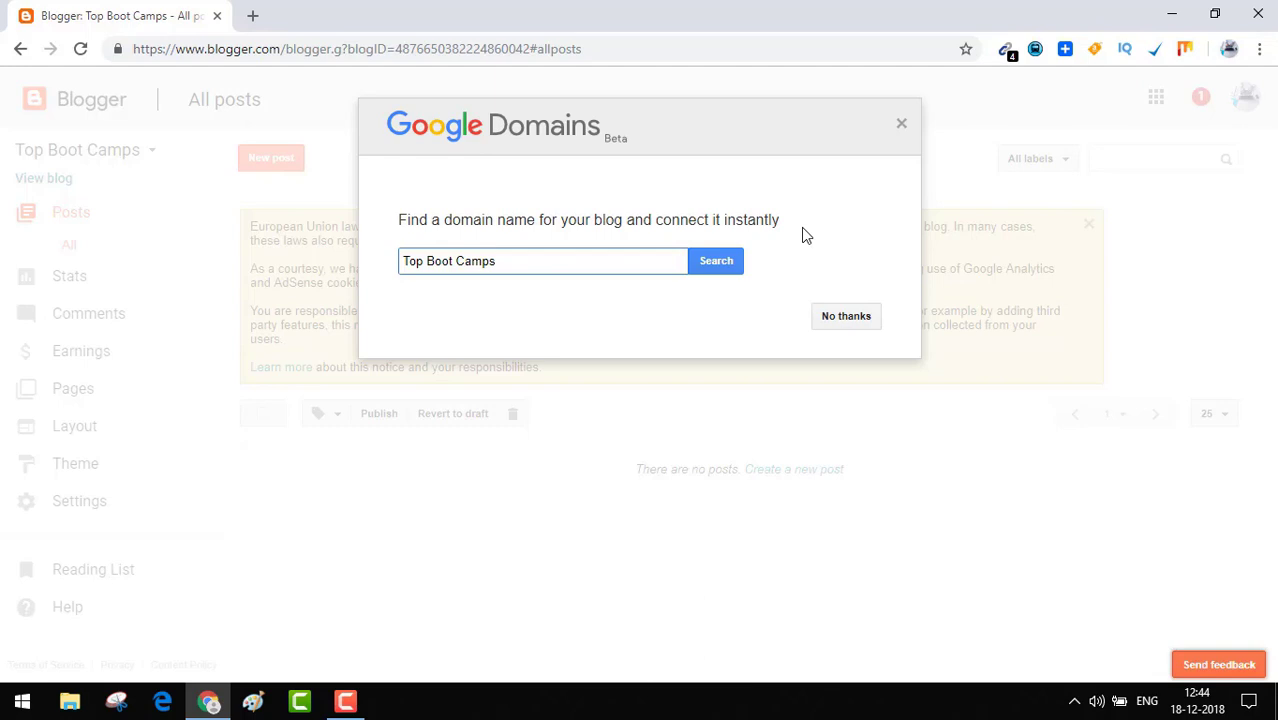
click(831, 316)
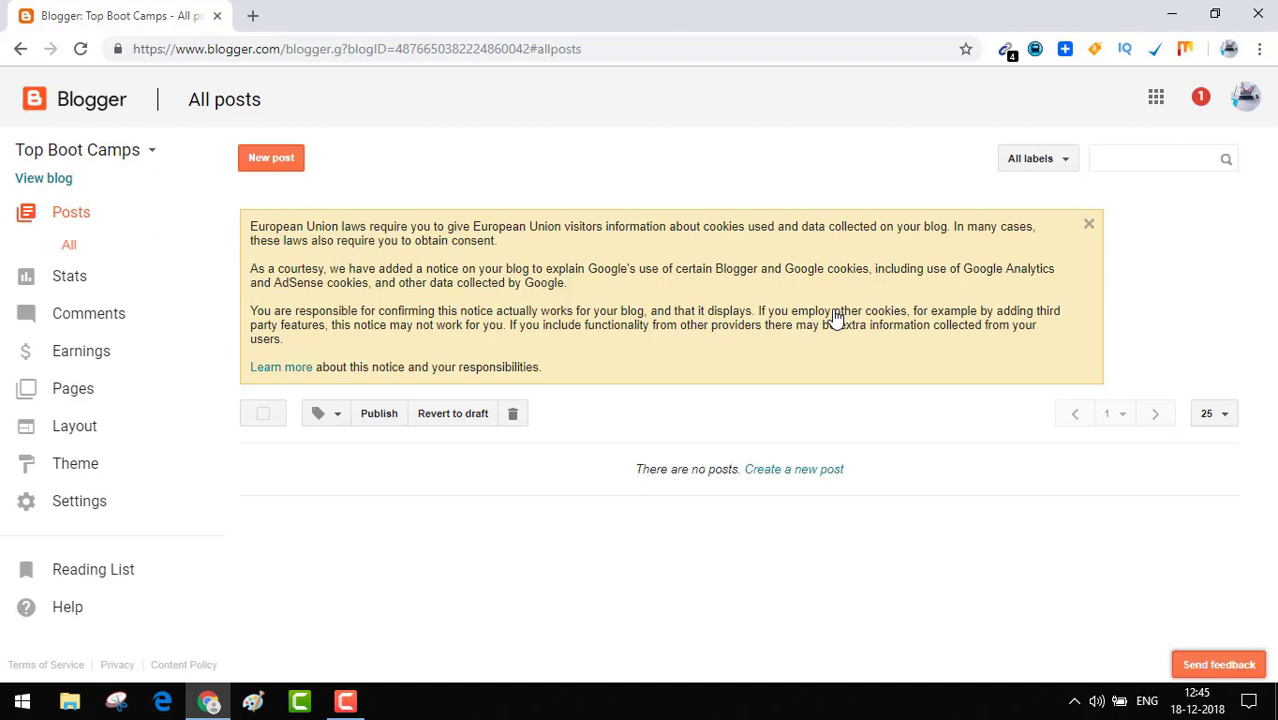
right_click(46, 182)
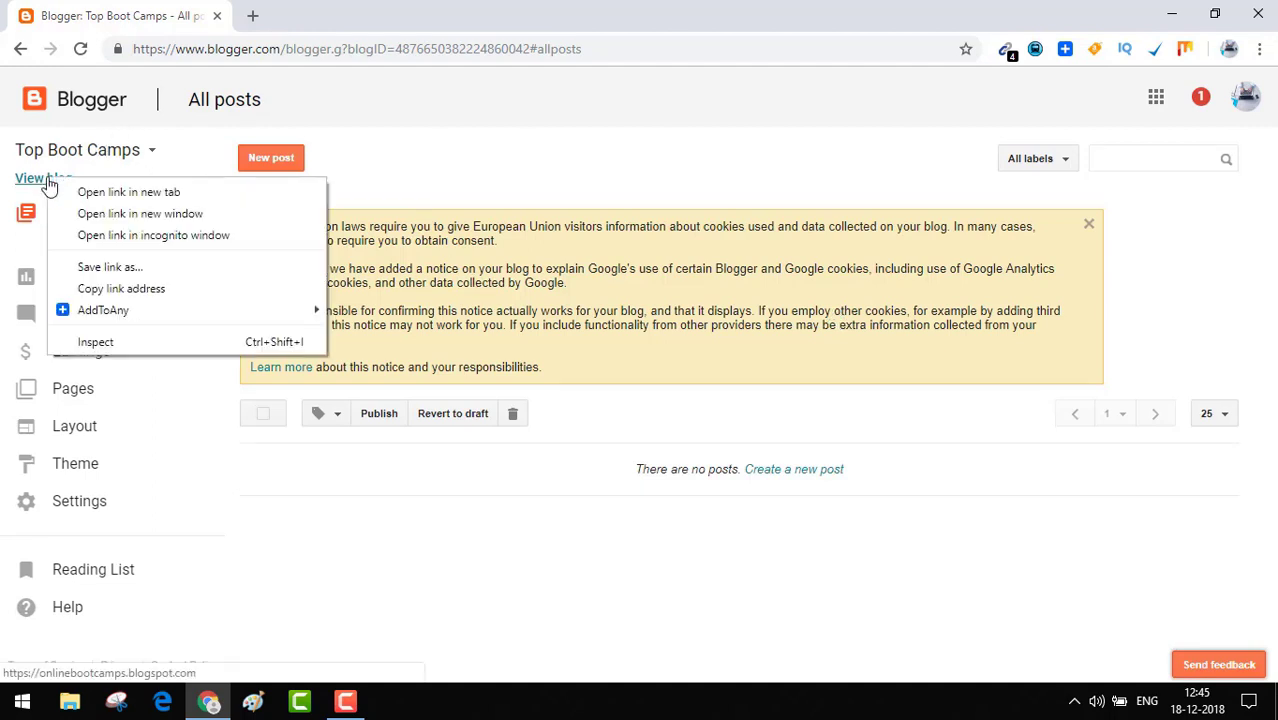
click(96, 193)
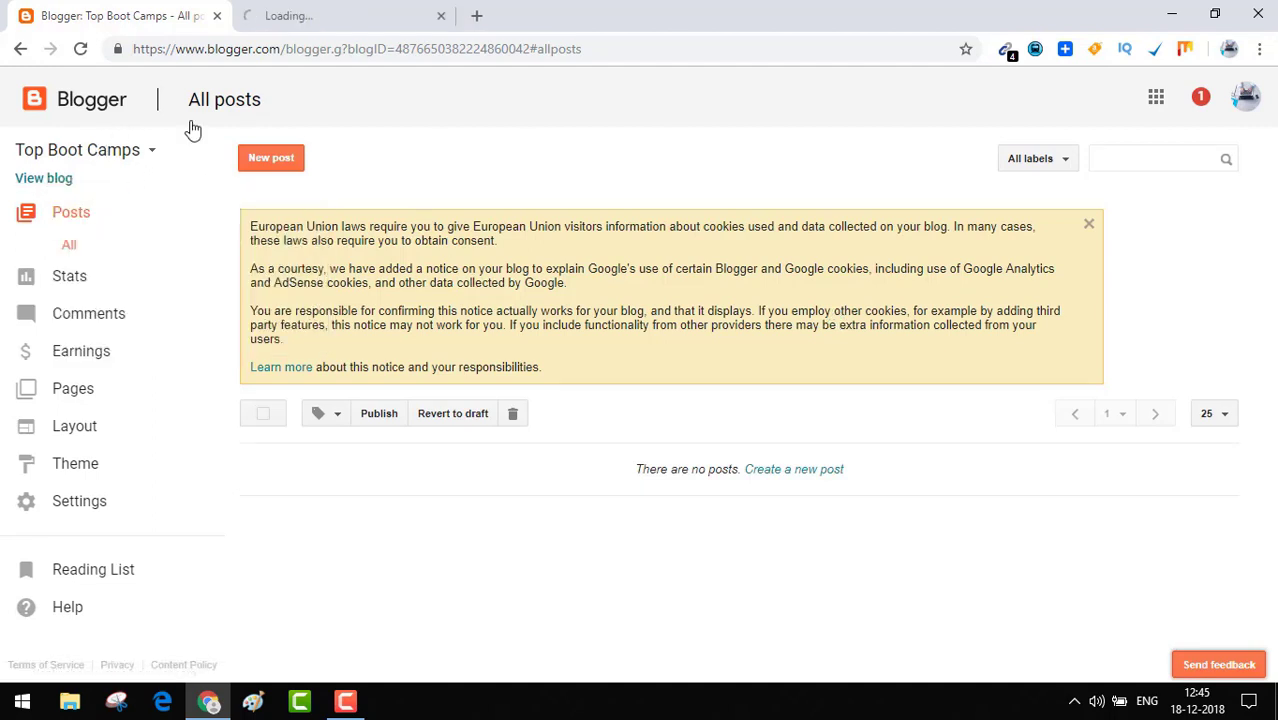
click(382, 17)
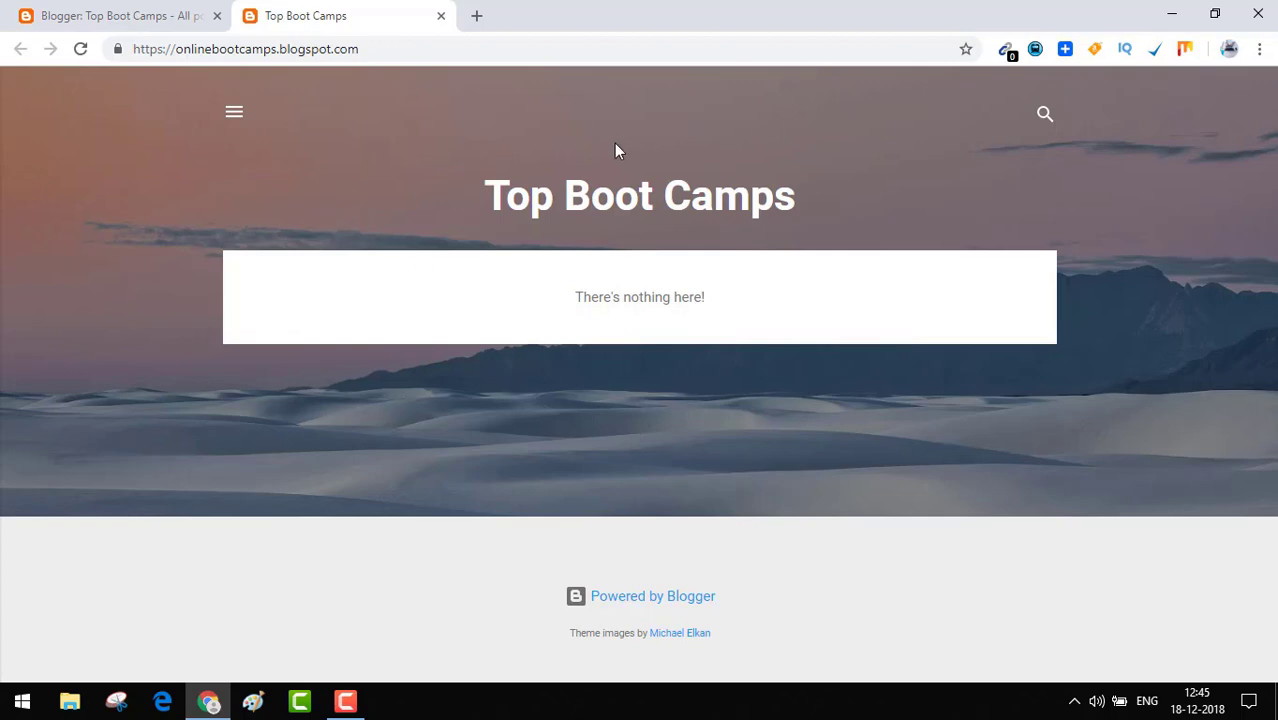
click(441, 16)
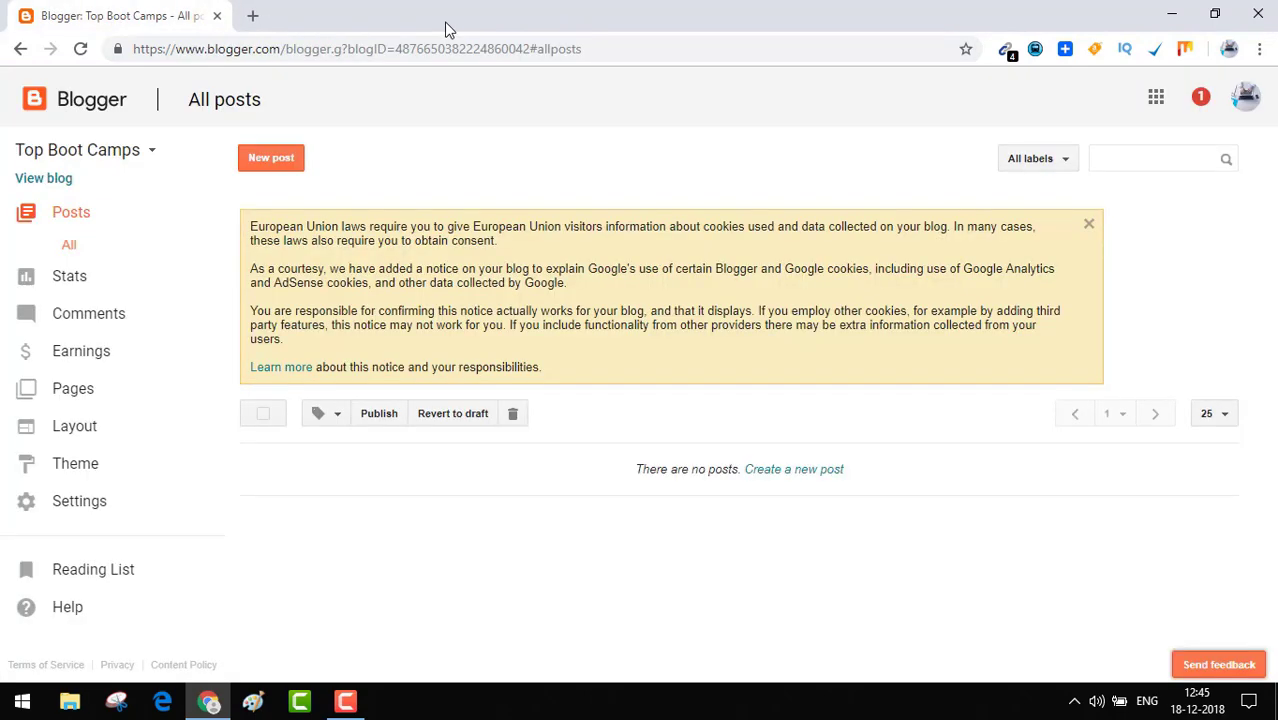
Open topbootcamps.com in a new tab, where it fails to load.
click(253, 17)
text(topbo)
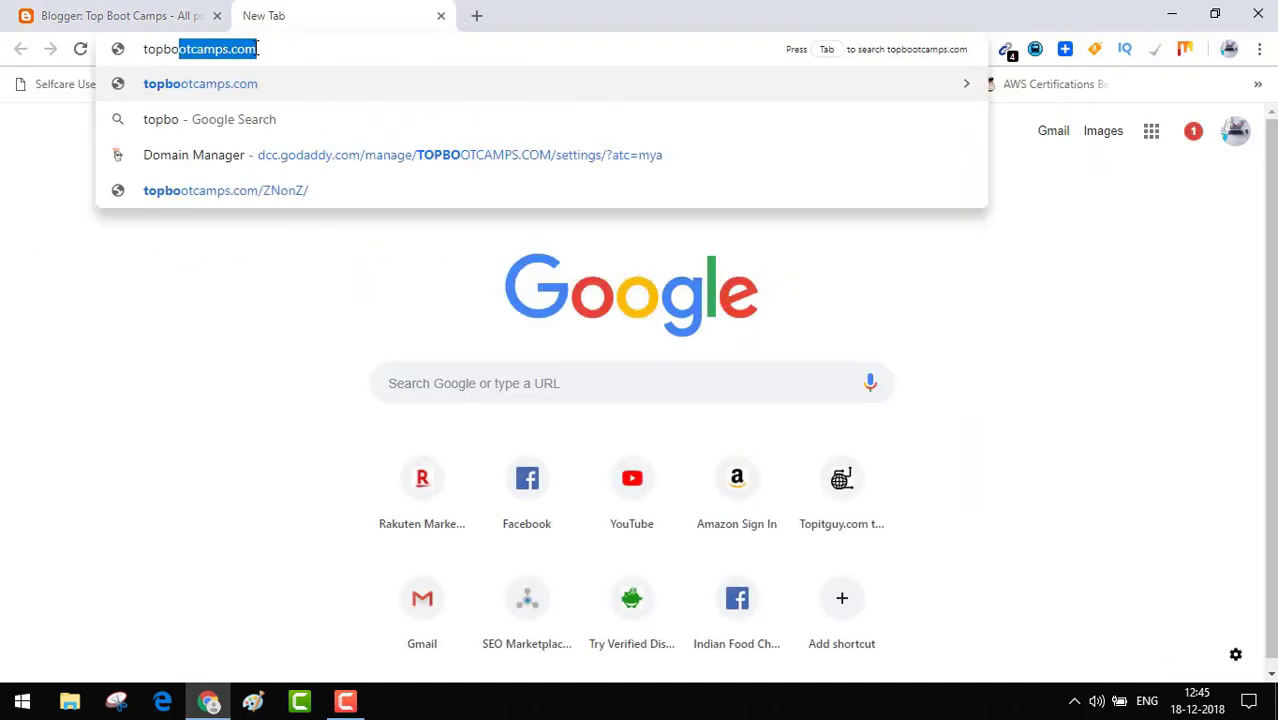
text(otcamps.)
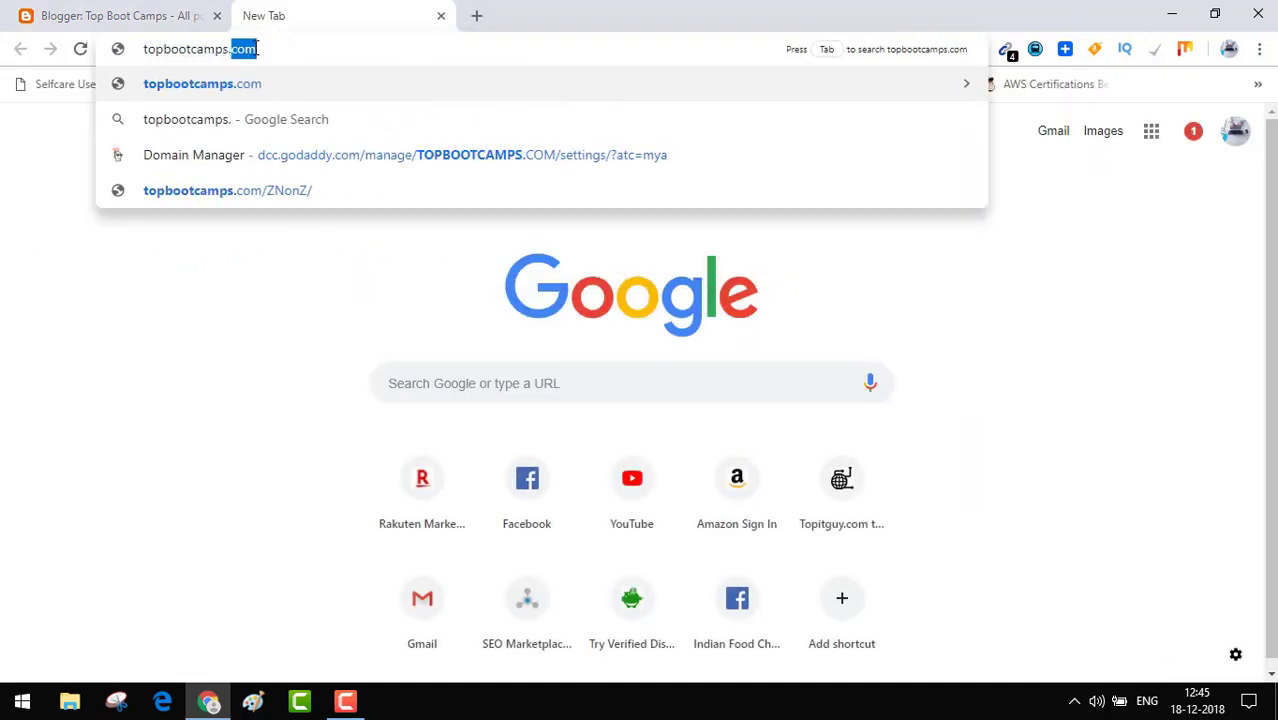
text(com)
key(Return)
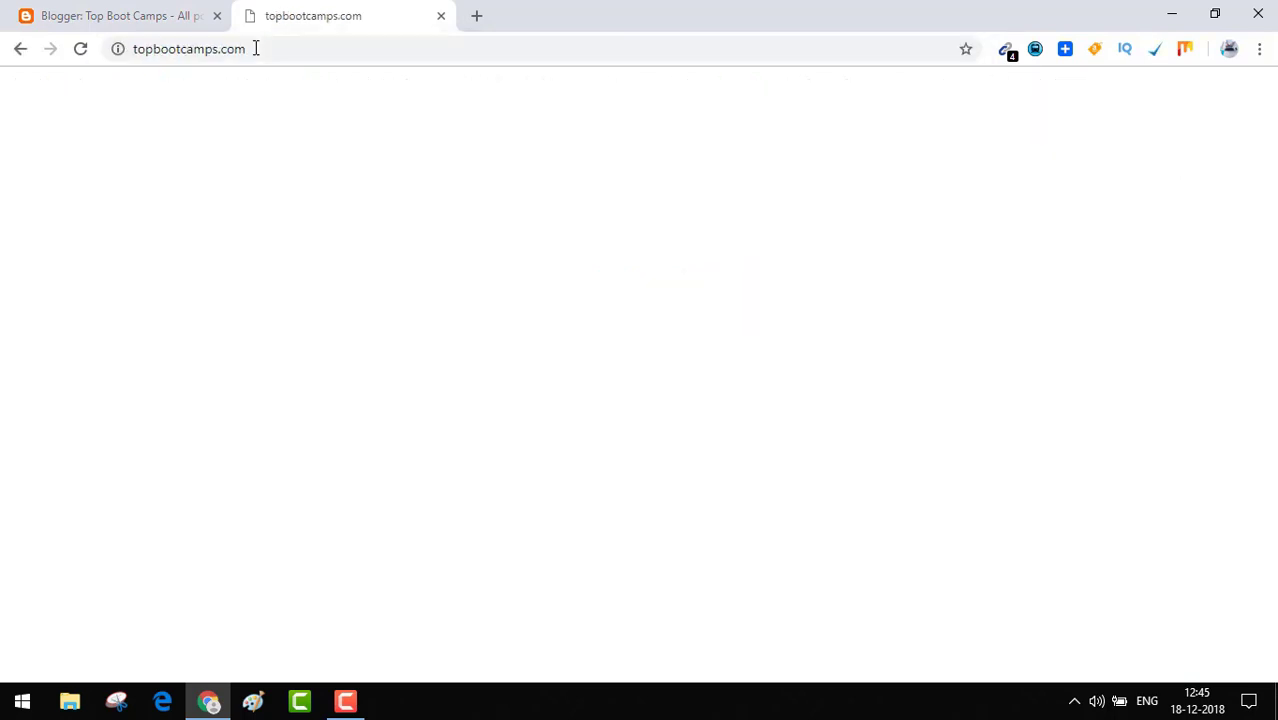
drag(262, 49, 118, 57)
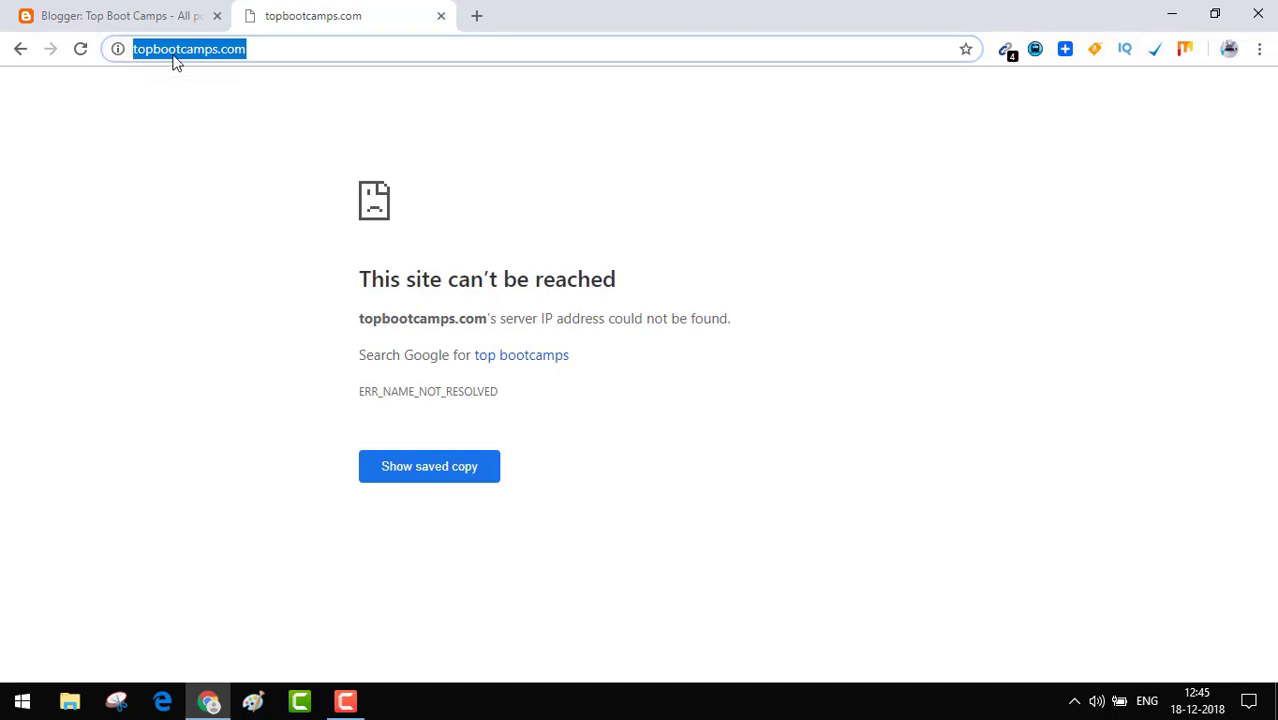
Open the live blog onlinebootcamps.blogspot.com in a new tab from the Blogger dashboard.
click(157, 17)
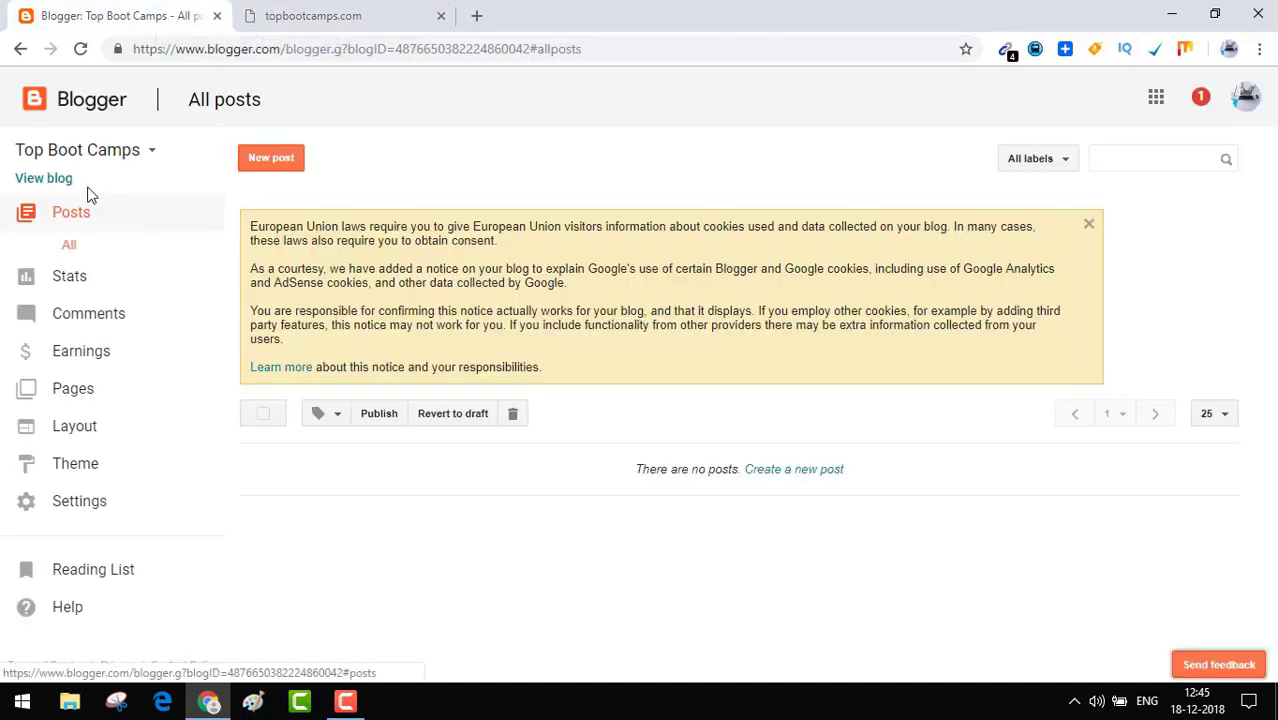
right_click(48, 178)
key(Escape)
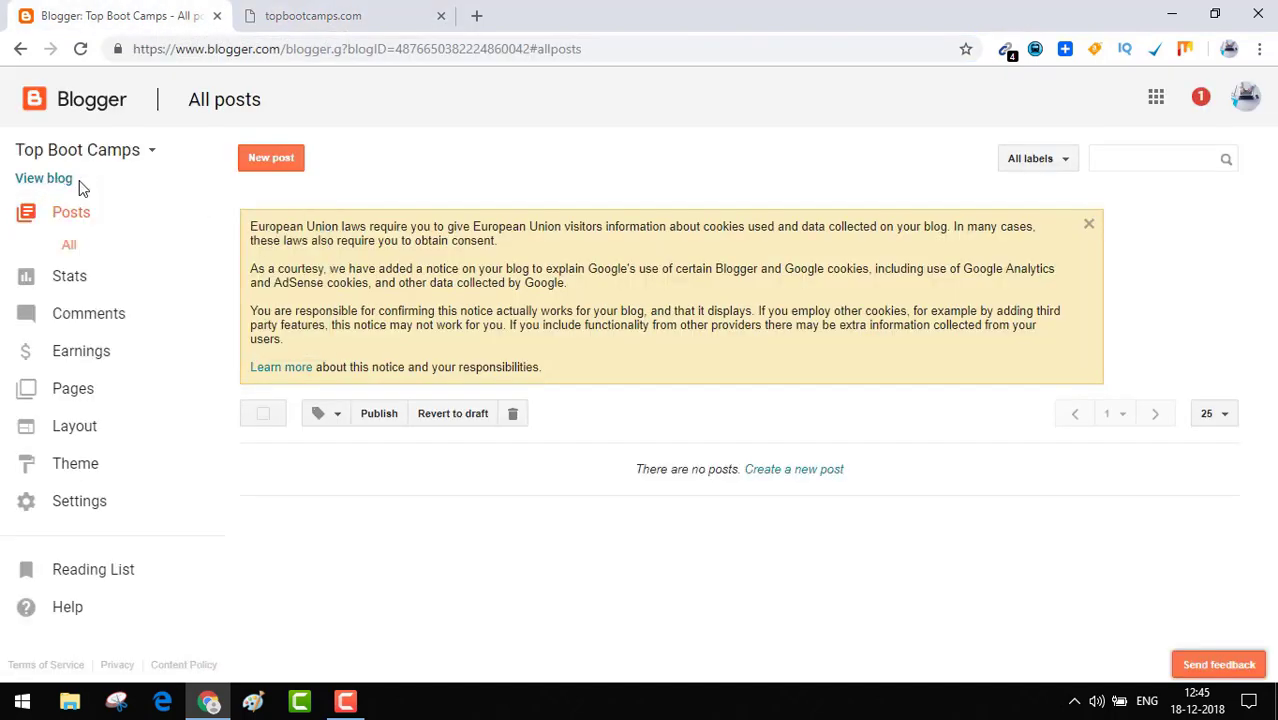
right_click(50, 179)
key(Escape)
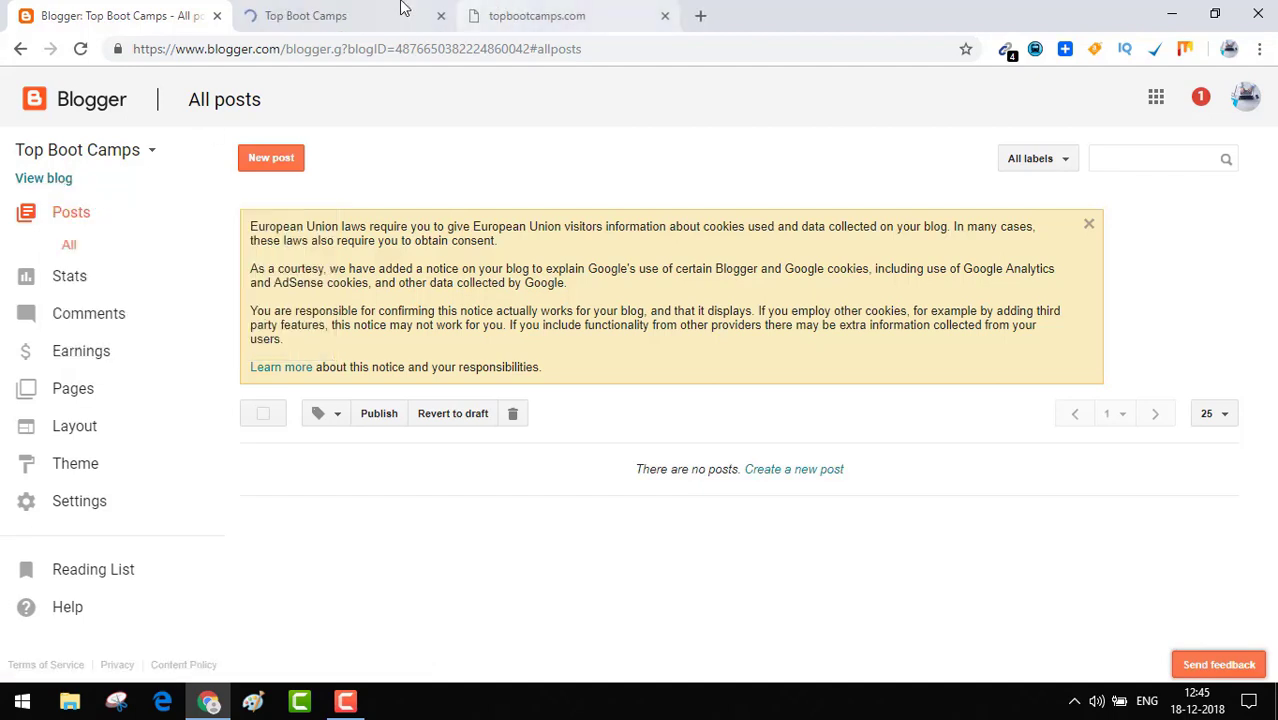
click(399, 10)
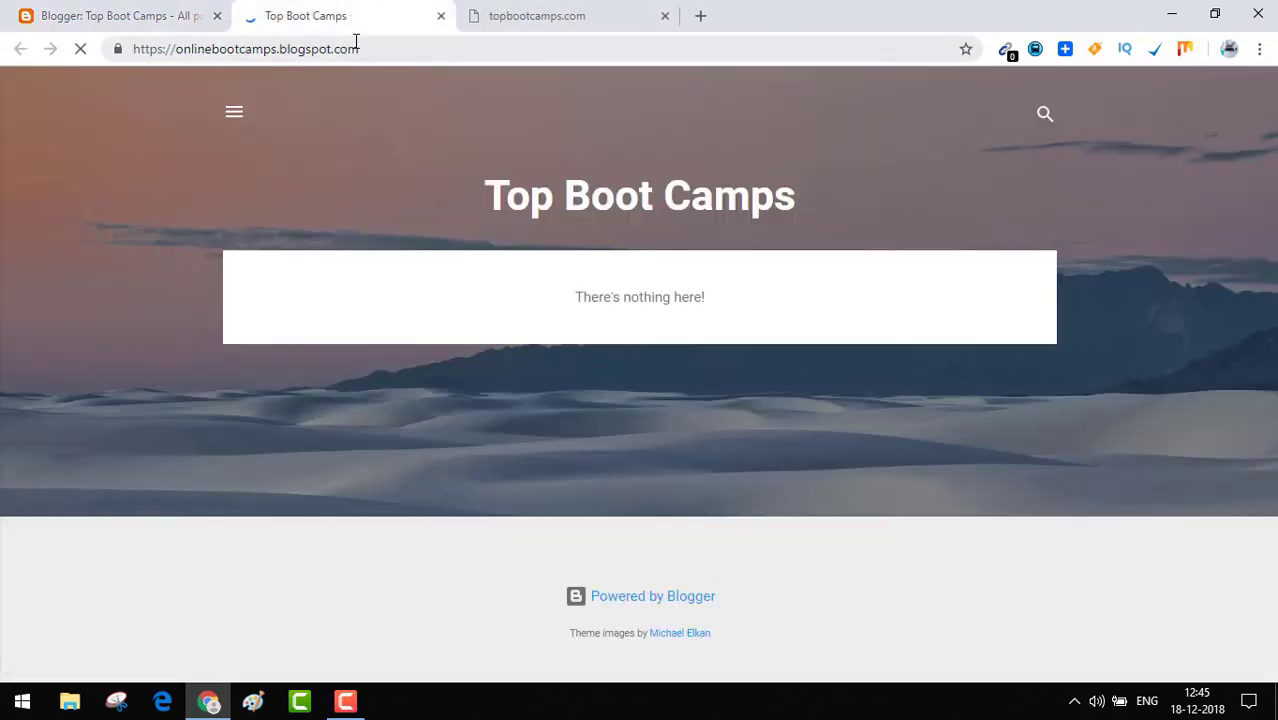
Compare the onlinebootcamps address with unreachable topbootcamps.com, then return to the Blogger dashboard.
drag(362, 47, 99, 35)
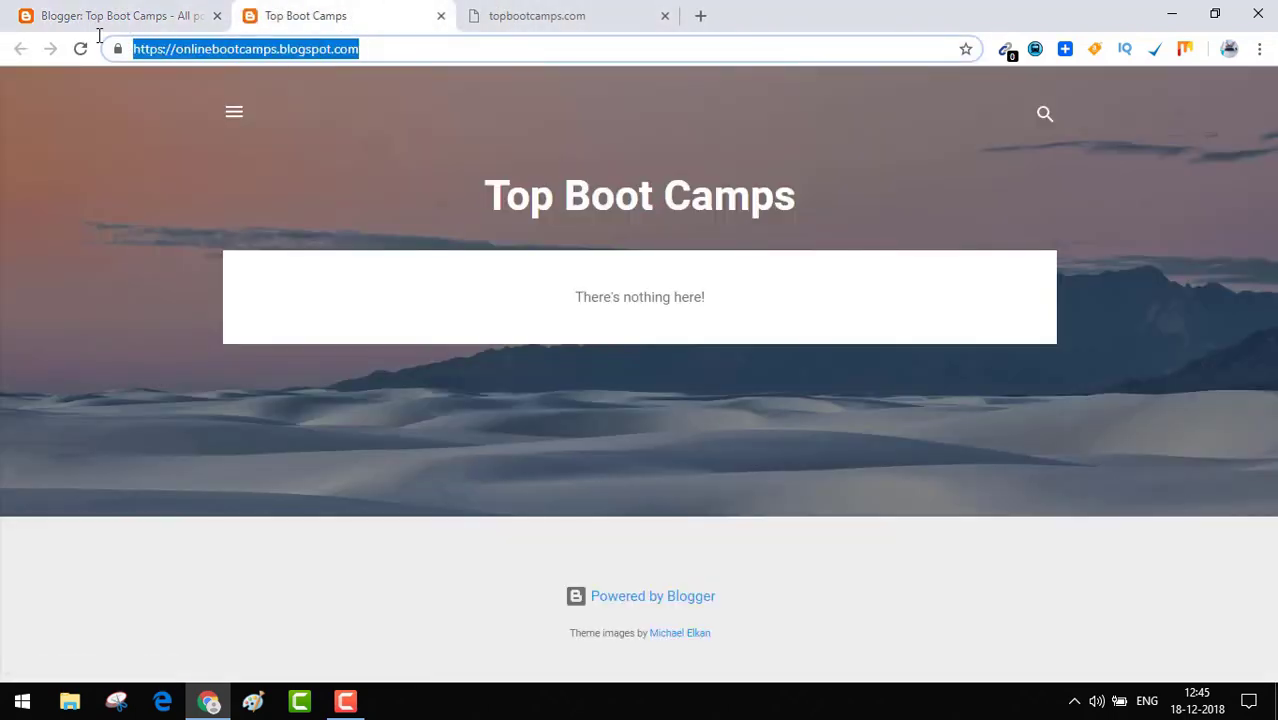
click(626, 8)
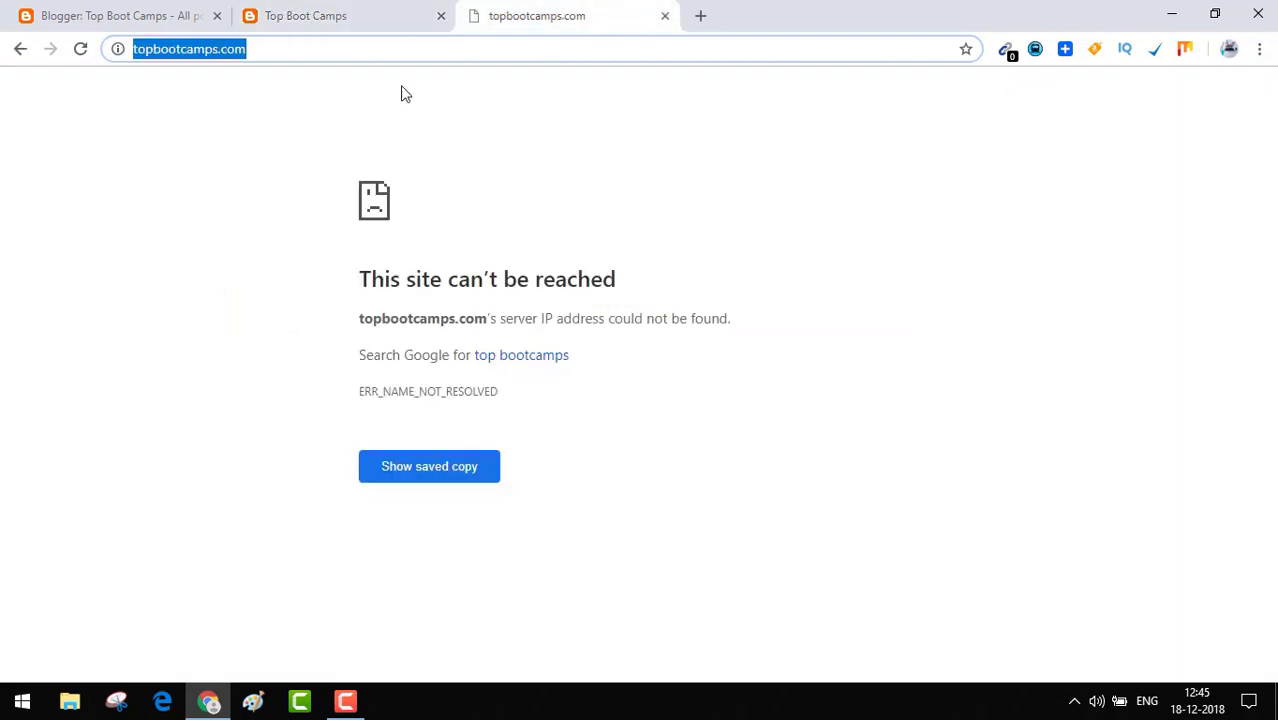
click(291, 47)
click(314, 10)
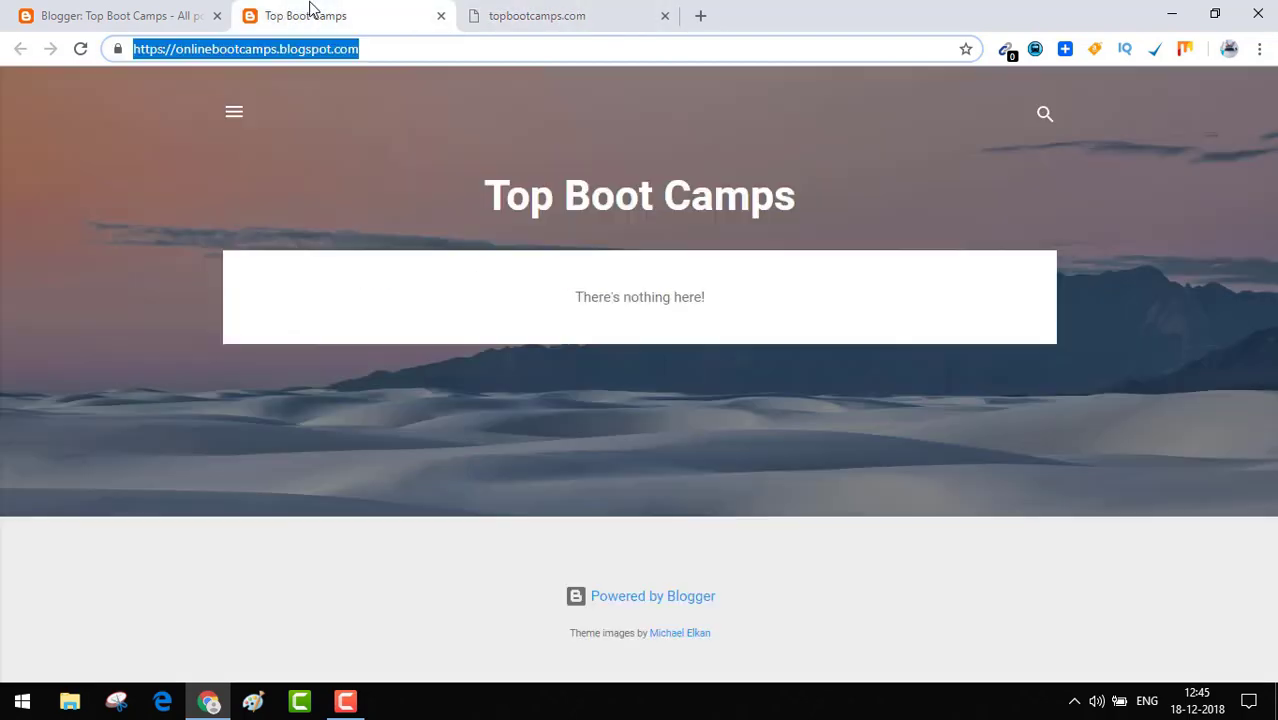
click(252, 52)
double_click(252, 52)
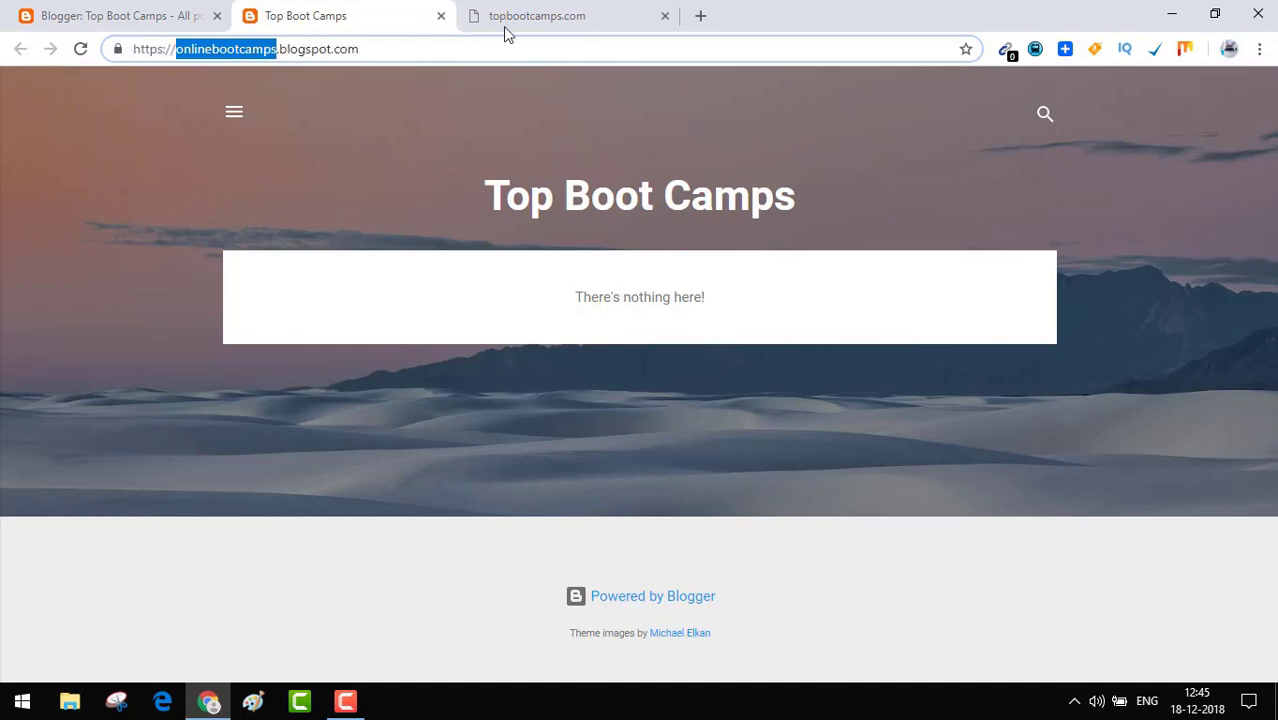
click(535, 24)
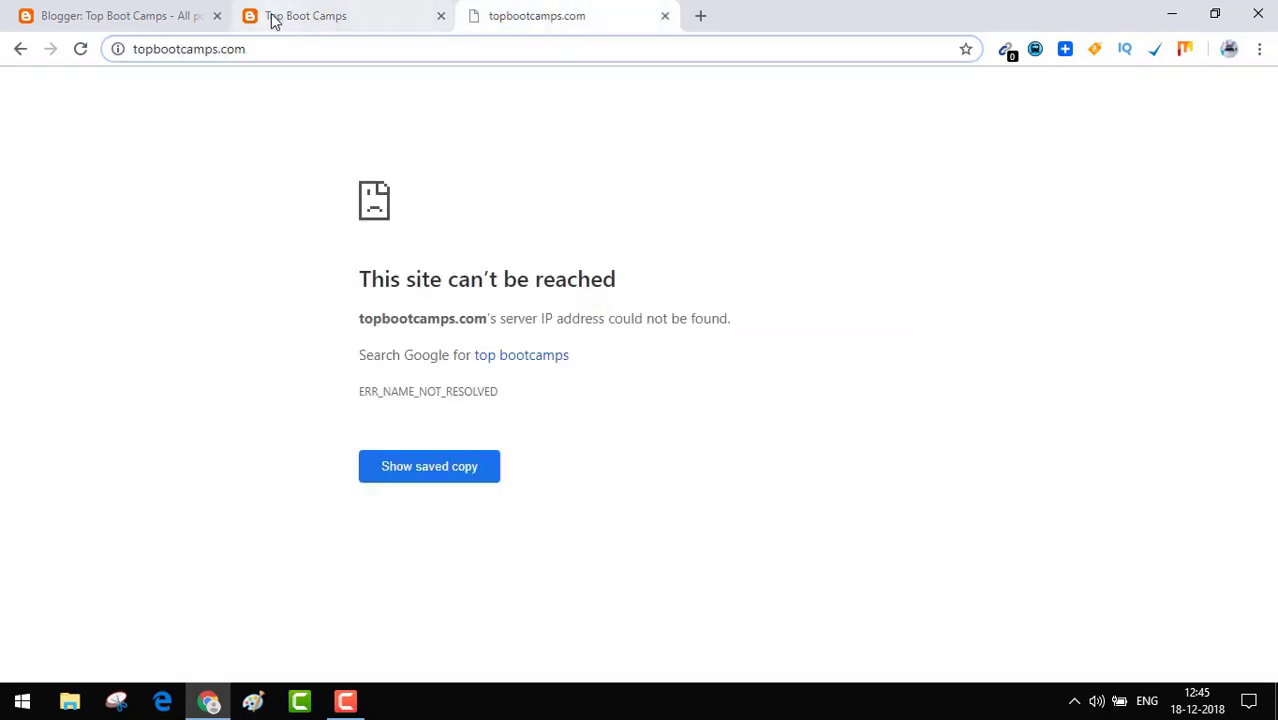
click(273, 18)
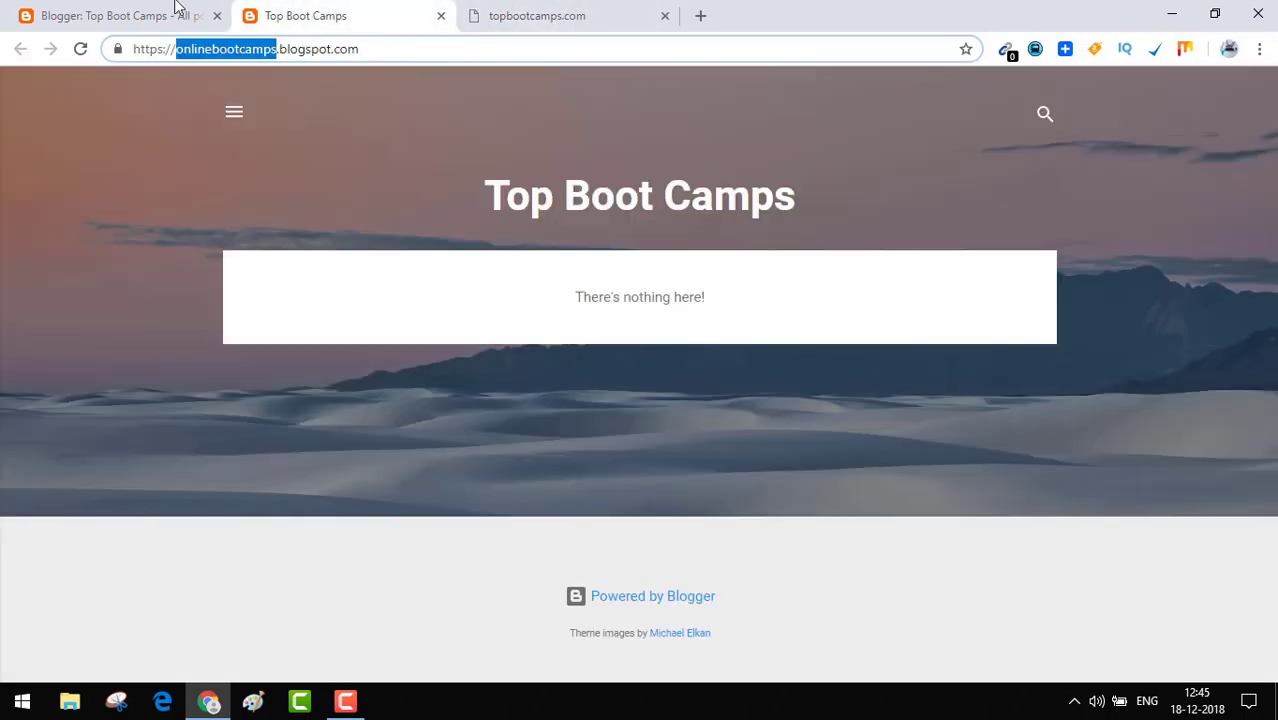
click(143, 11)
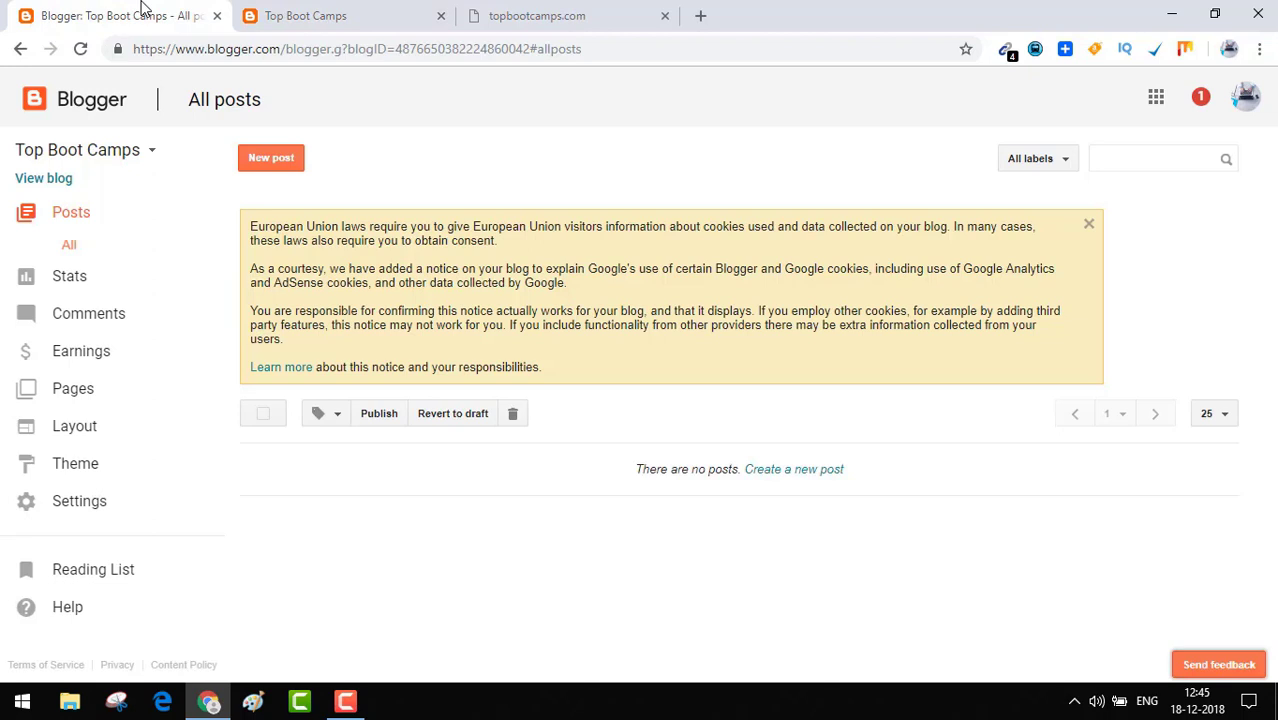
Open Basic settings, scroll to Publishing, and start setting up a third-party domain.
click(79, 501)
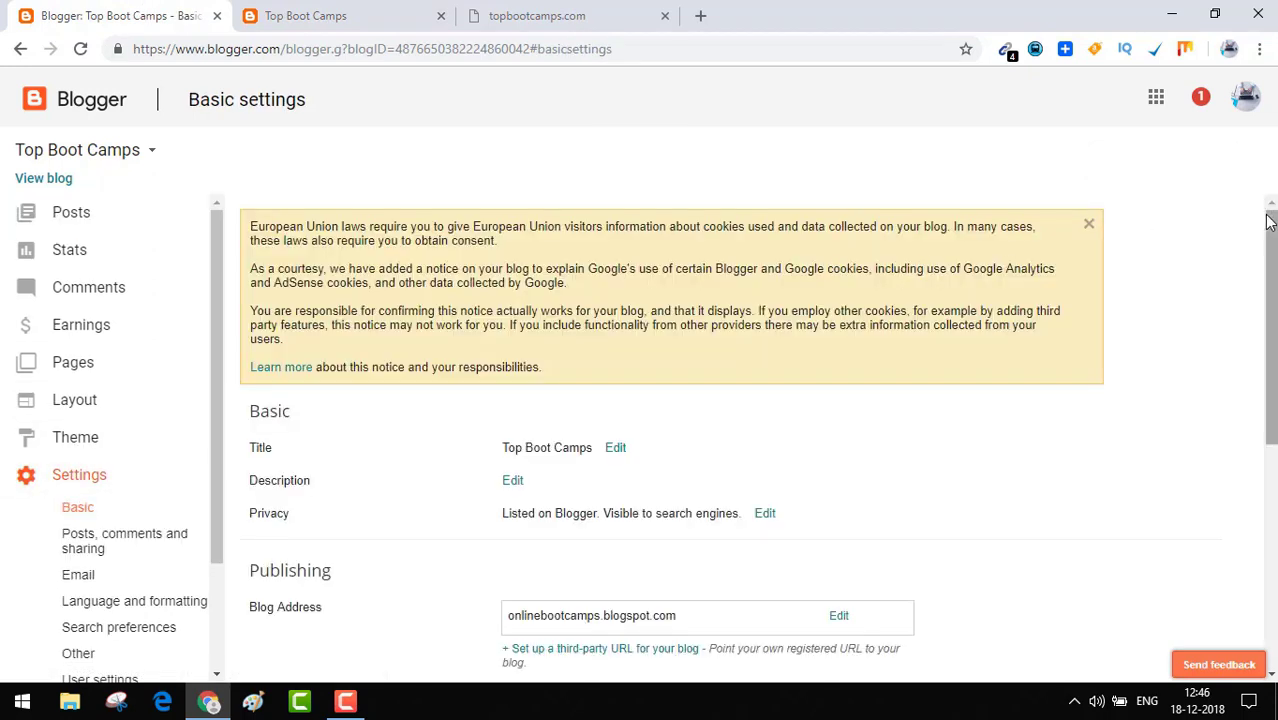
drag(1274, 245, 1272, 393)
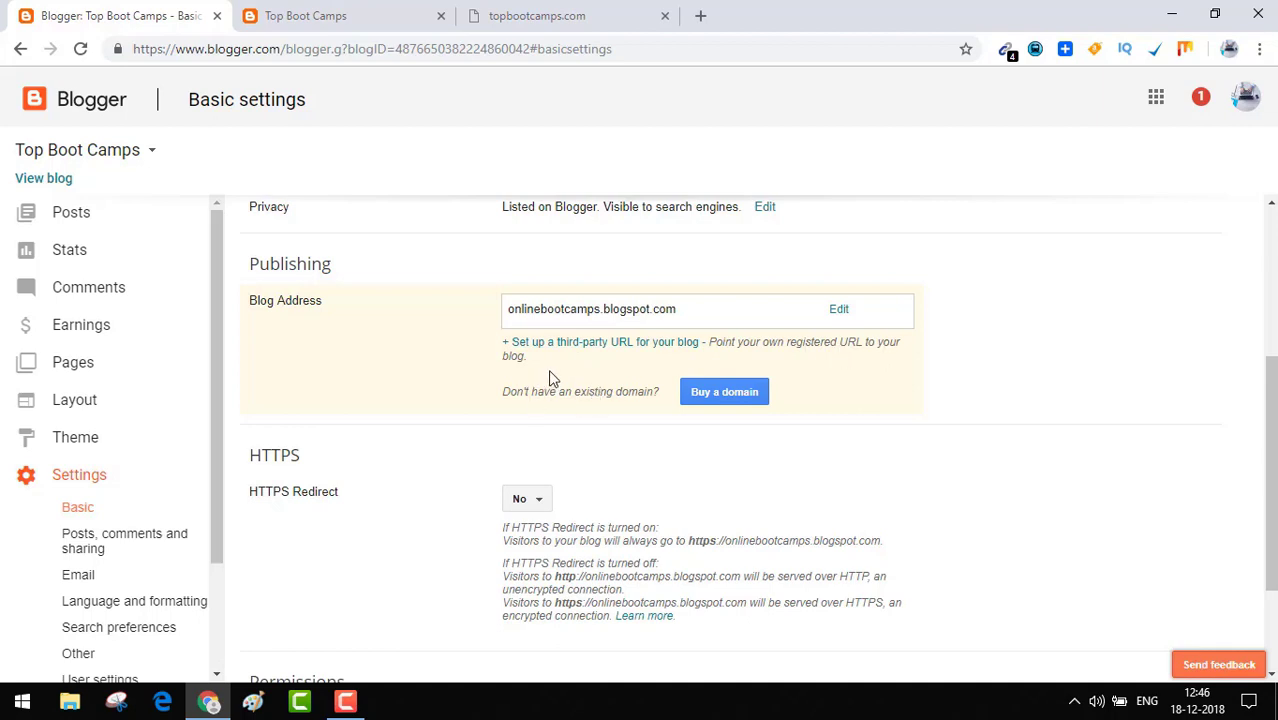
scroll(1270, 450, up, 1)
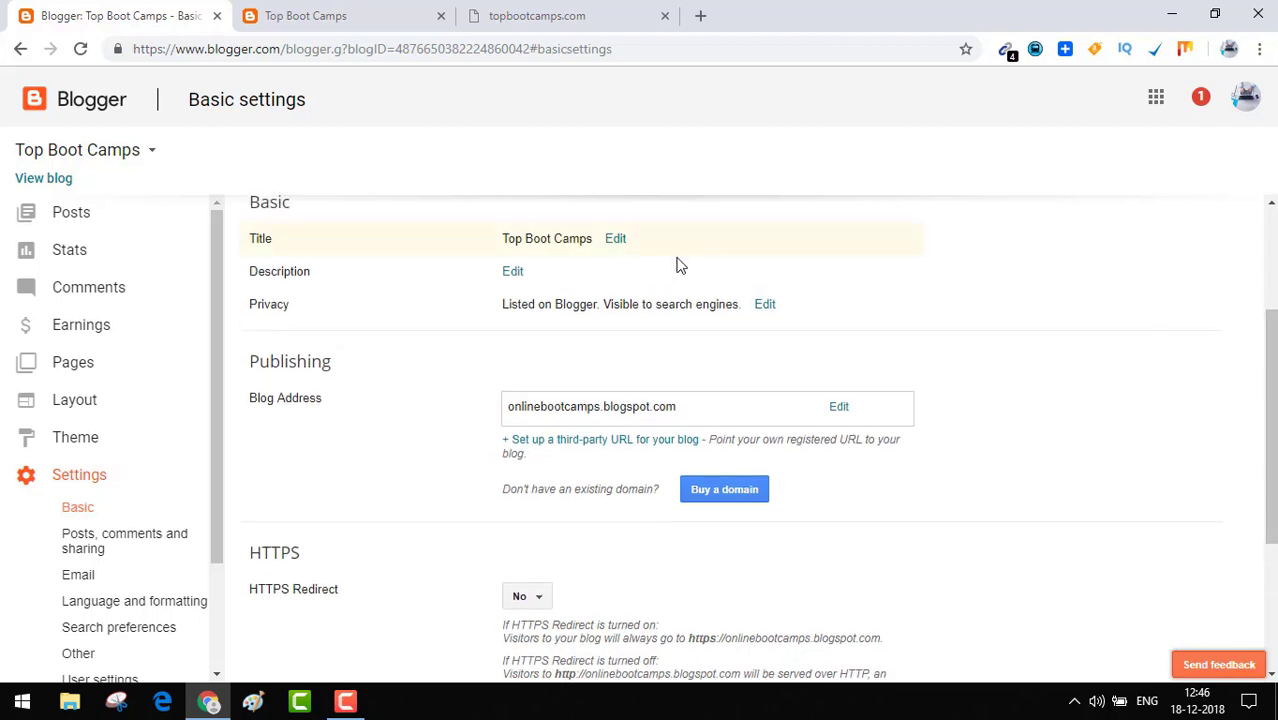
click(580, 441)
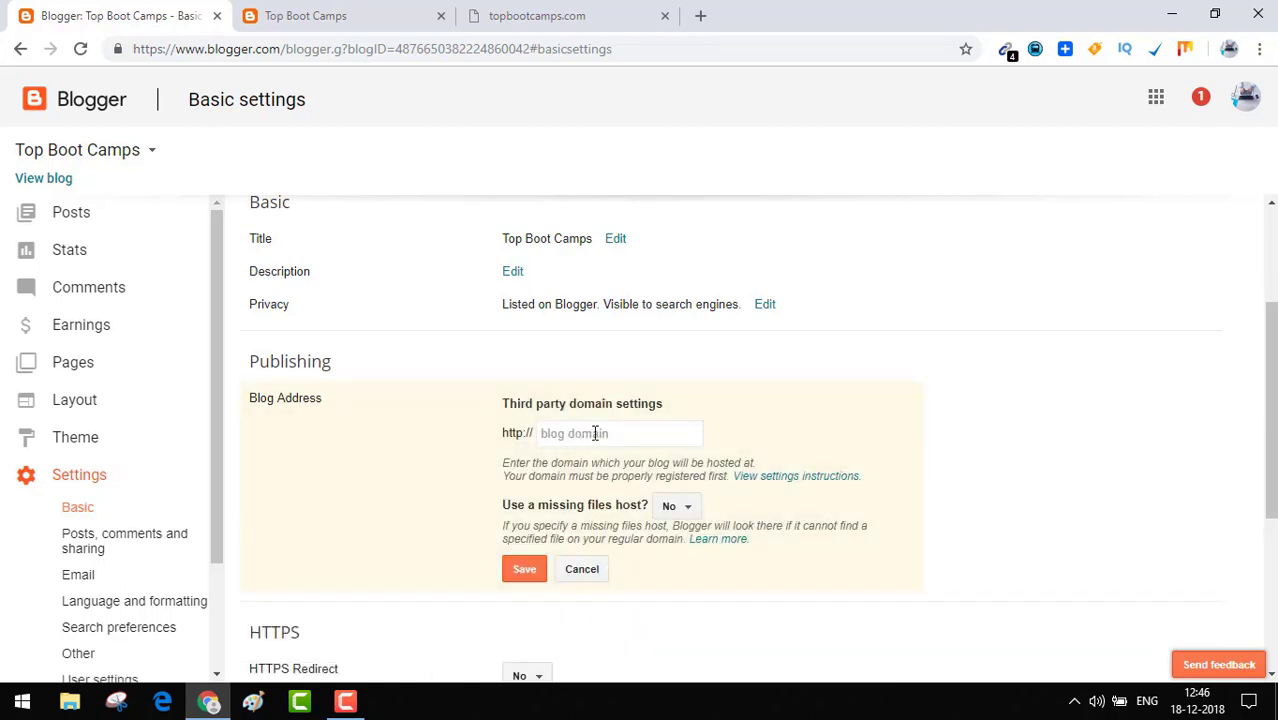
click(595, 433)
text(topbootcam)
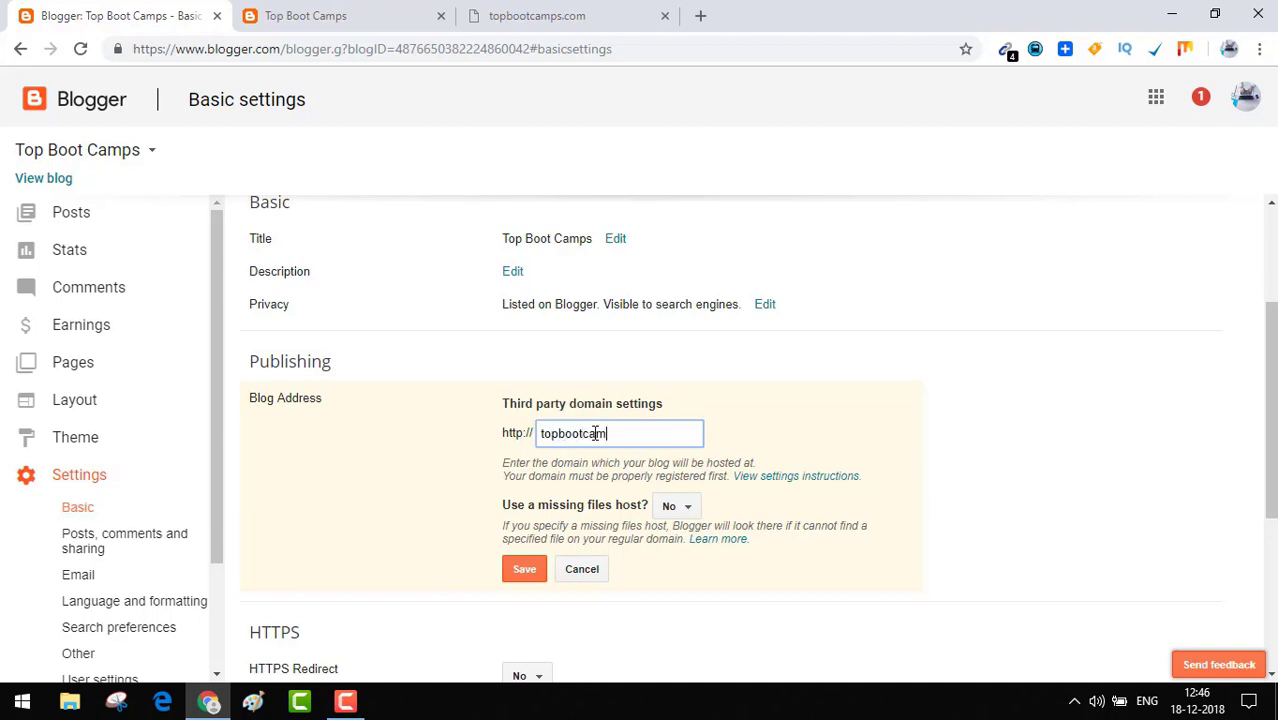
text(ps.com)
click(736, 440)
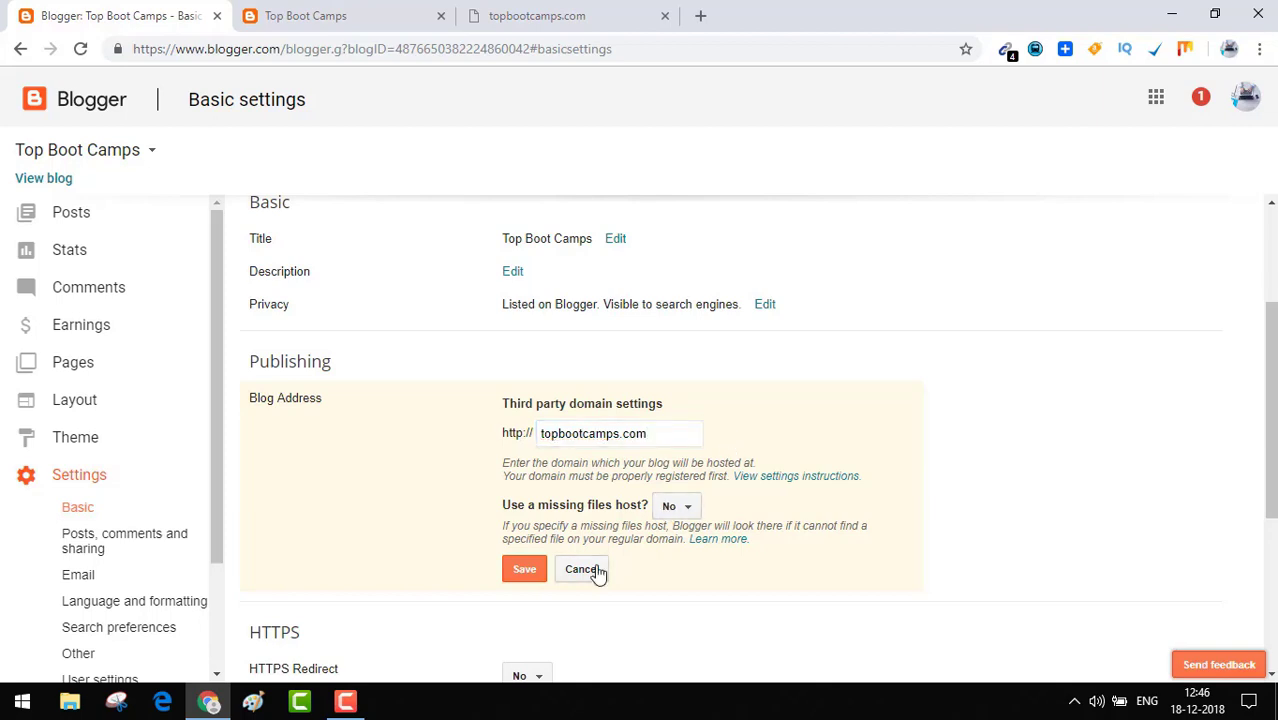
click(522, 570)
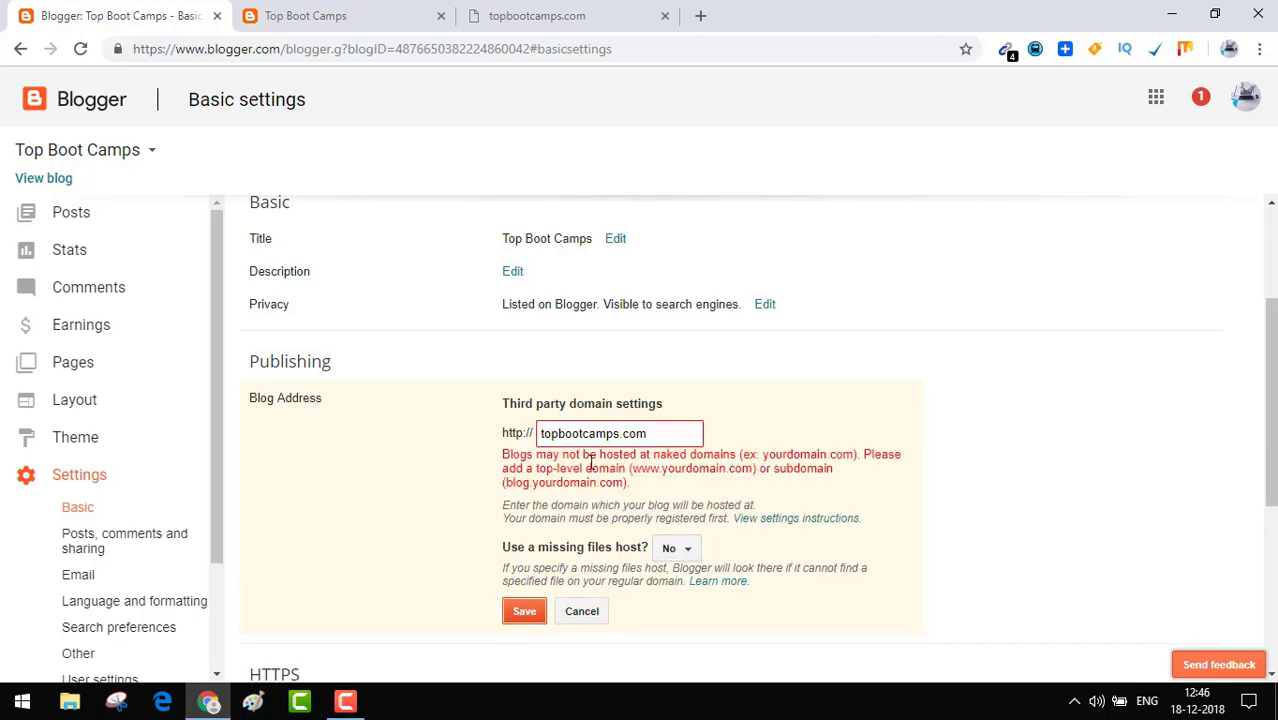
click(541, 430)
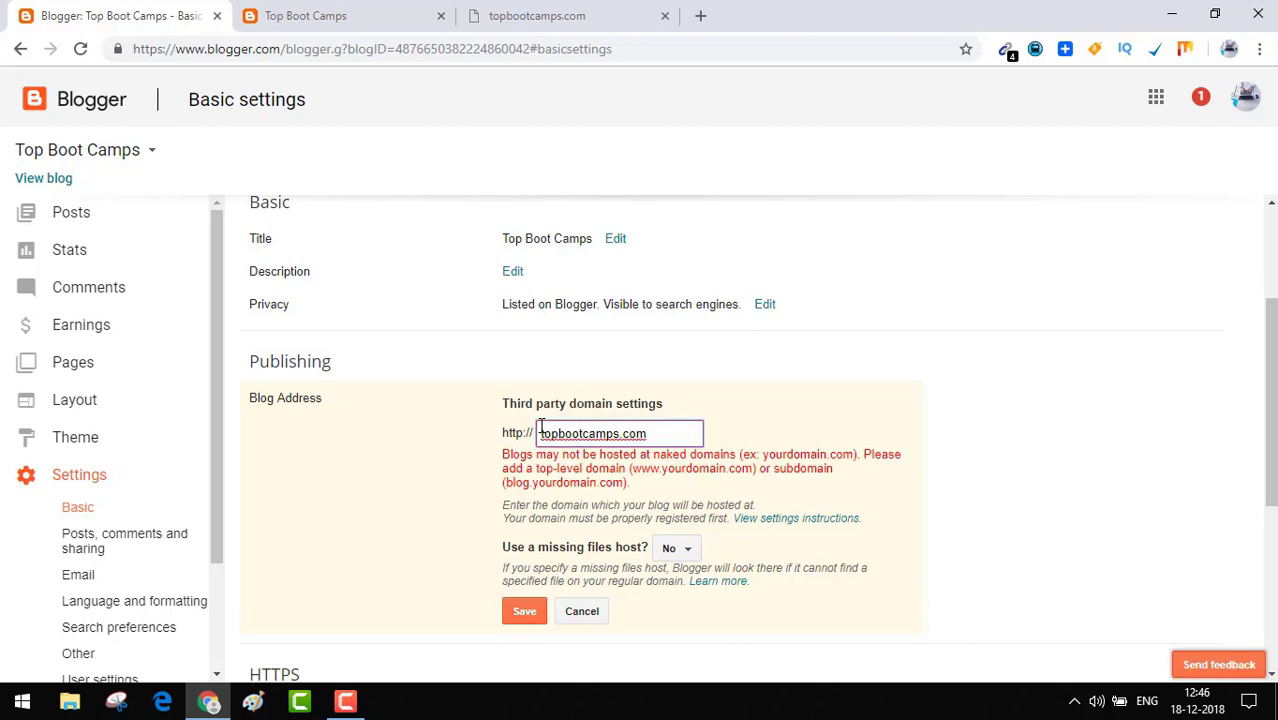
text(www.)
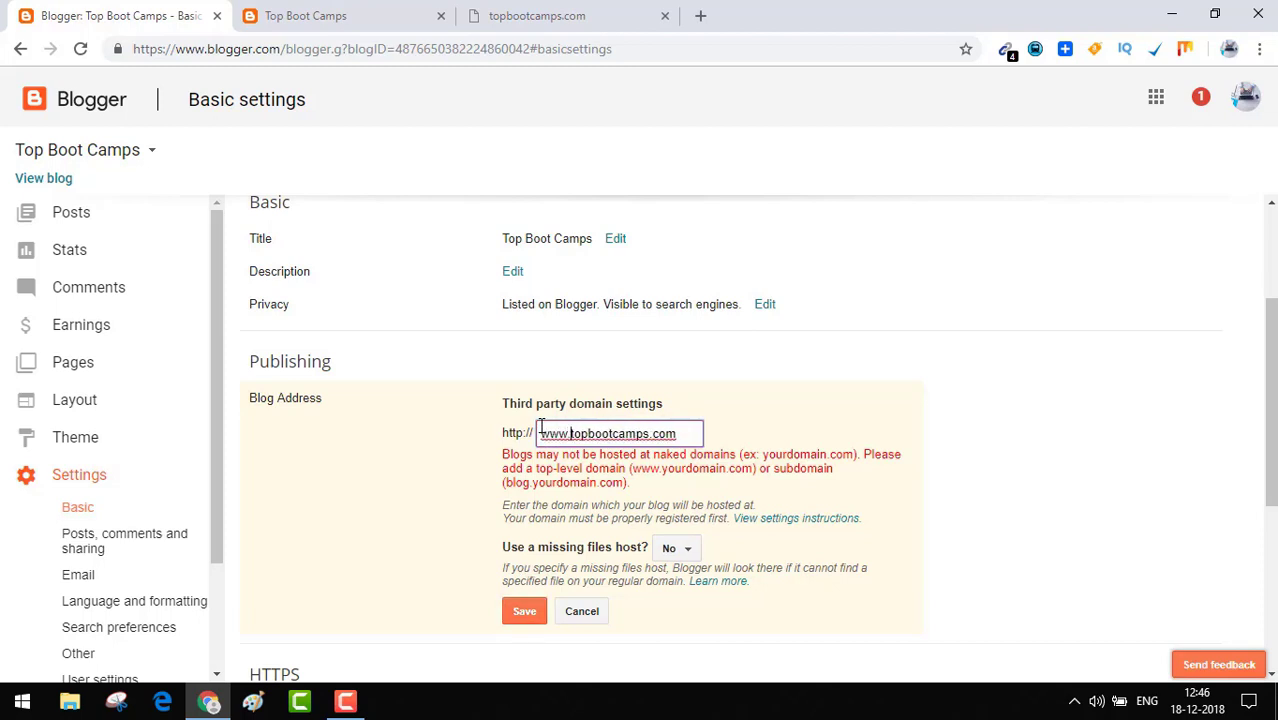
click(870, 425)
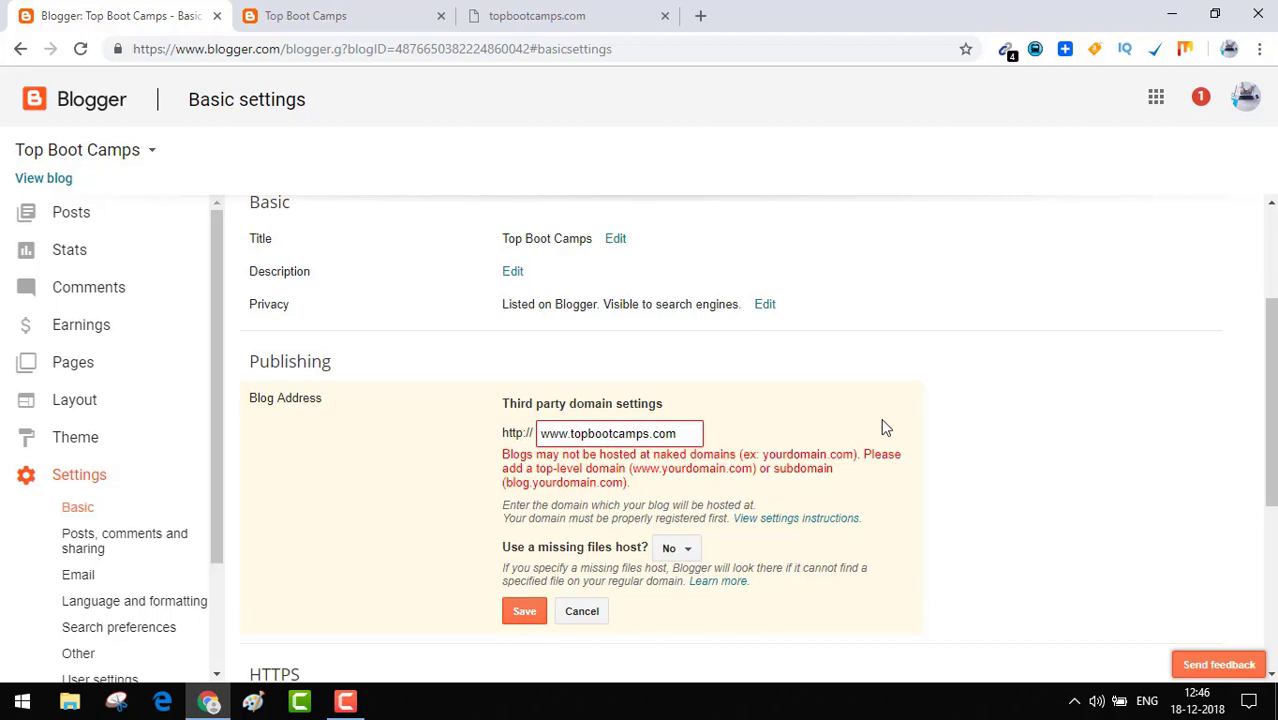
click(528, 614)
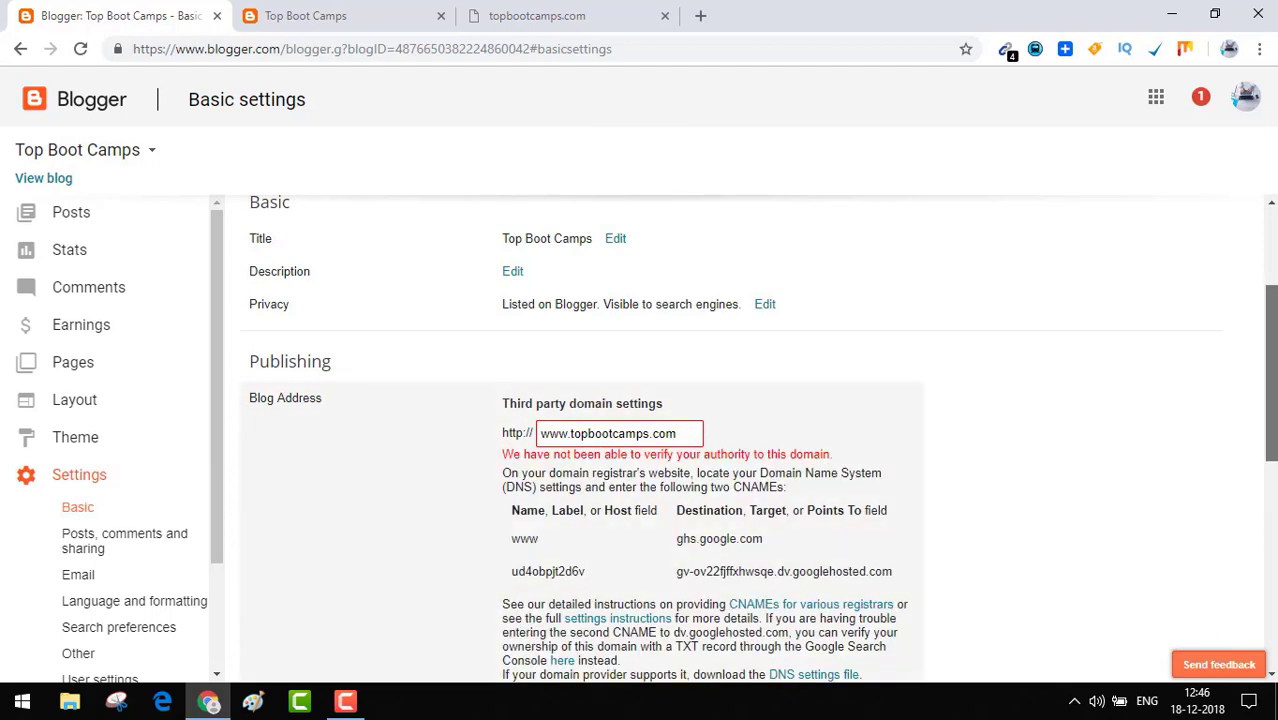
Select the two CNAME records, then open 'View settings instructions' in a new tab.
scroll(1270, 400, down, 1)
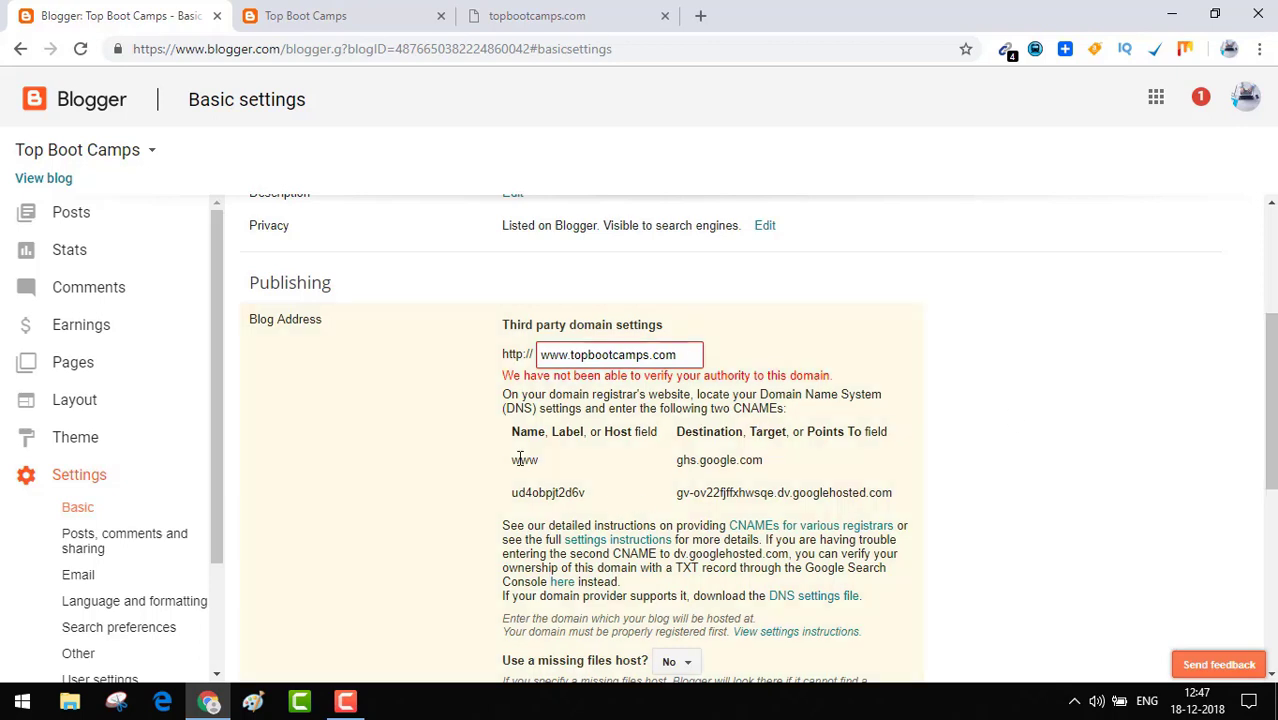
drag(510, 460, 922, 510)
drag(1270, 314, 1270, 347)
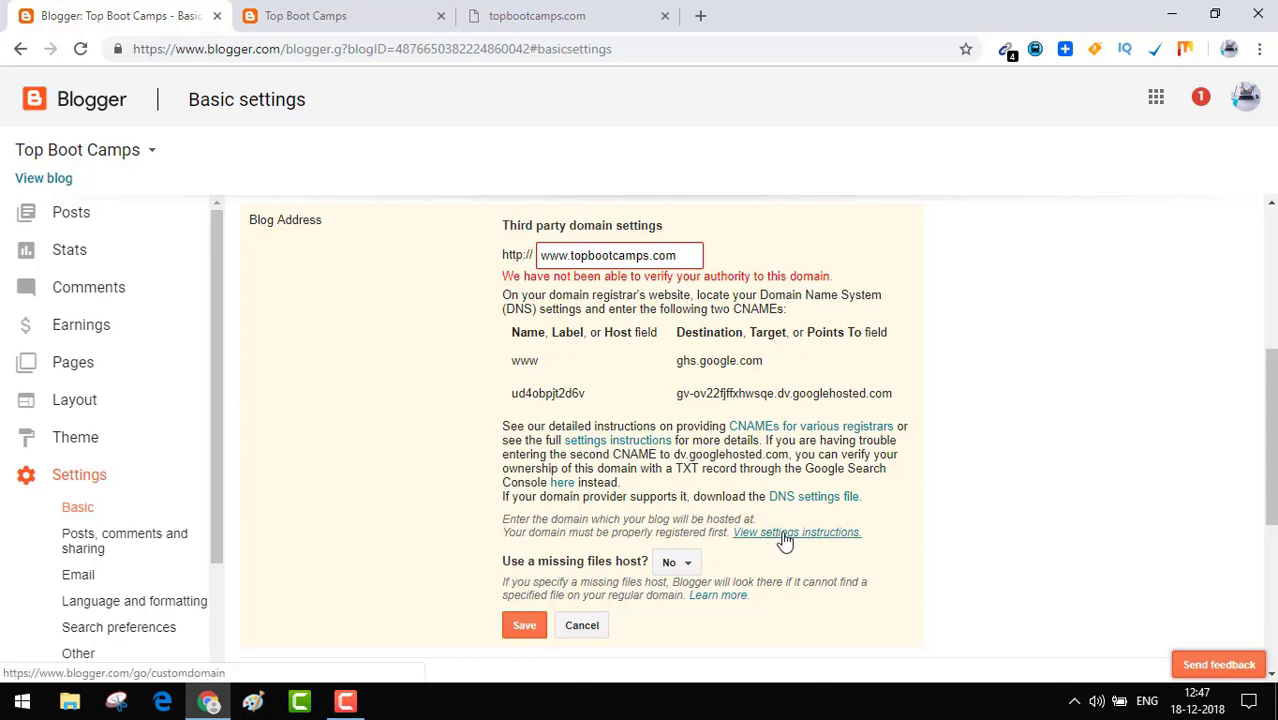
right_click(785, 540)
click(864, 369)
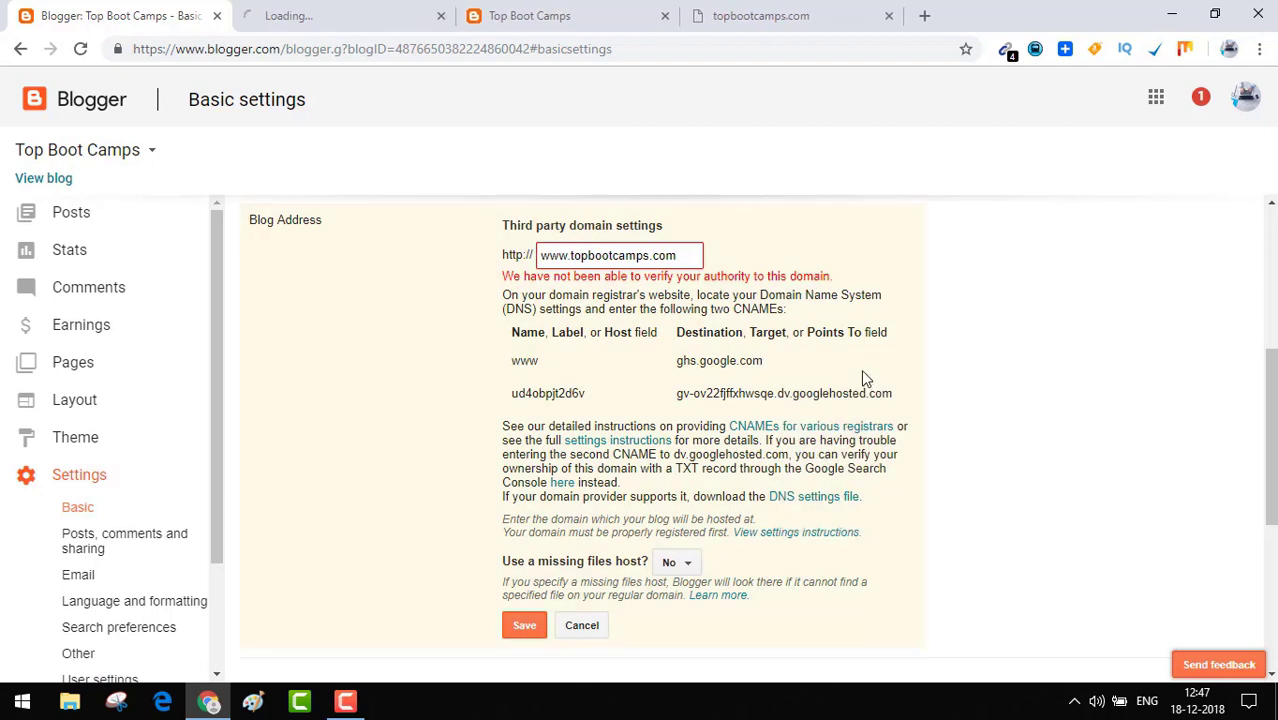
In the new help tab, expand 'Connect to your non-Google domain from Blogger' and read its steps.
click(295, 17)
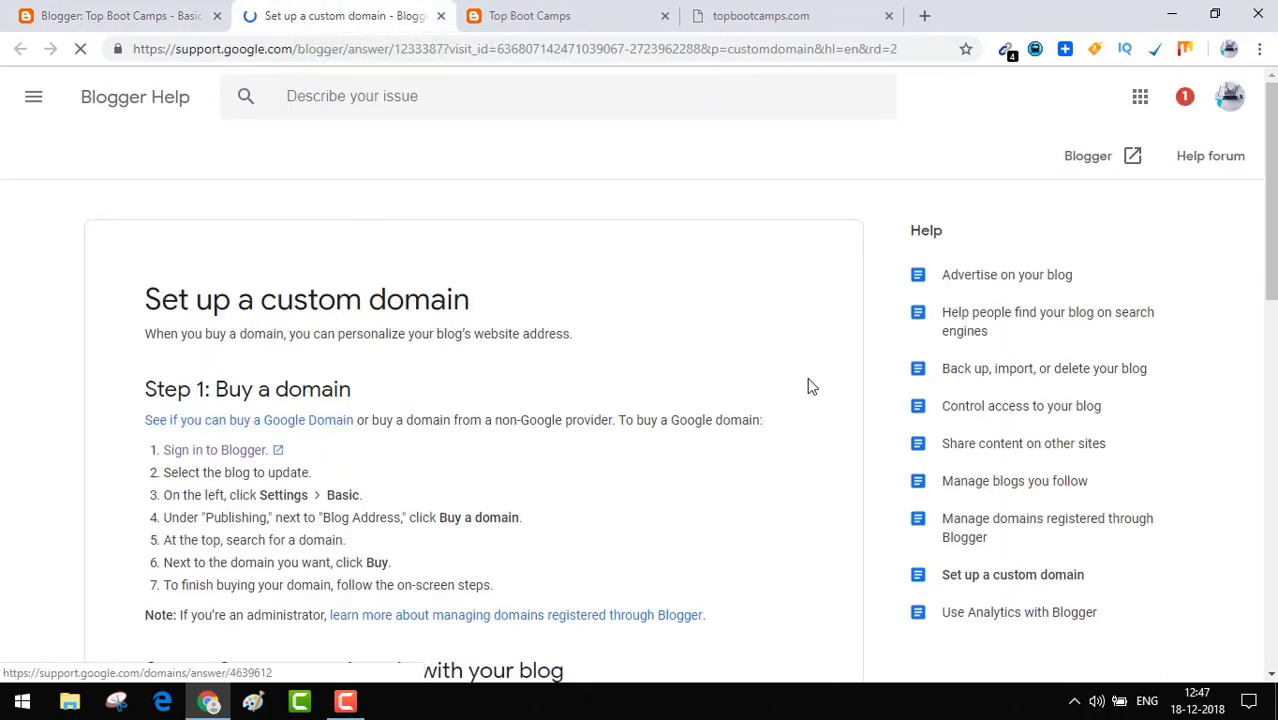
drag(1274, 214, 1271, 311)
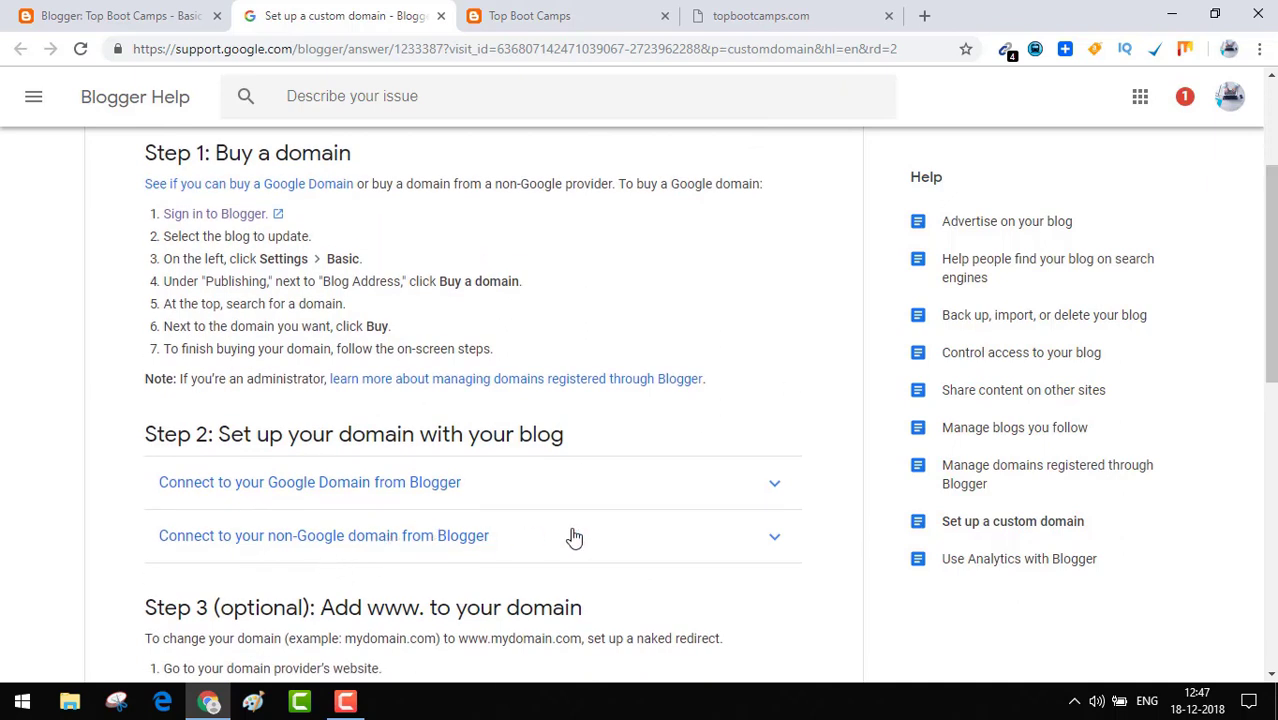
click(759, 547)
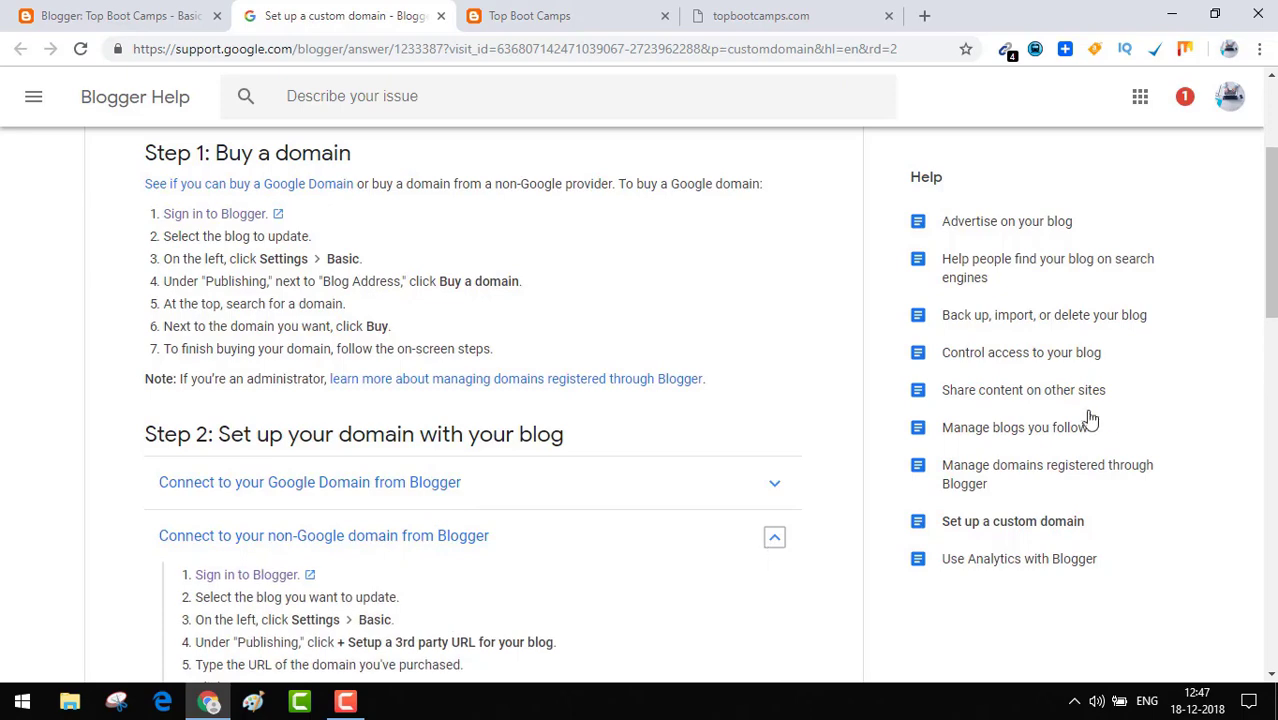
drag(1271, 291, 1271, 317)
drag(1271, 247, 1274, 300)
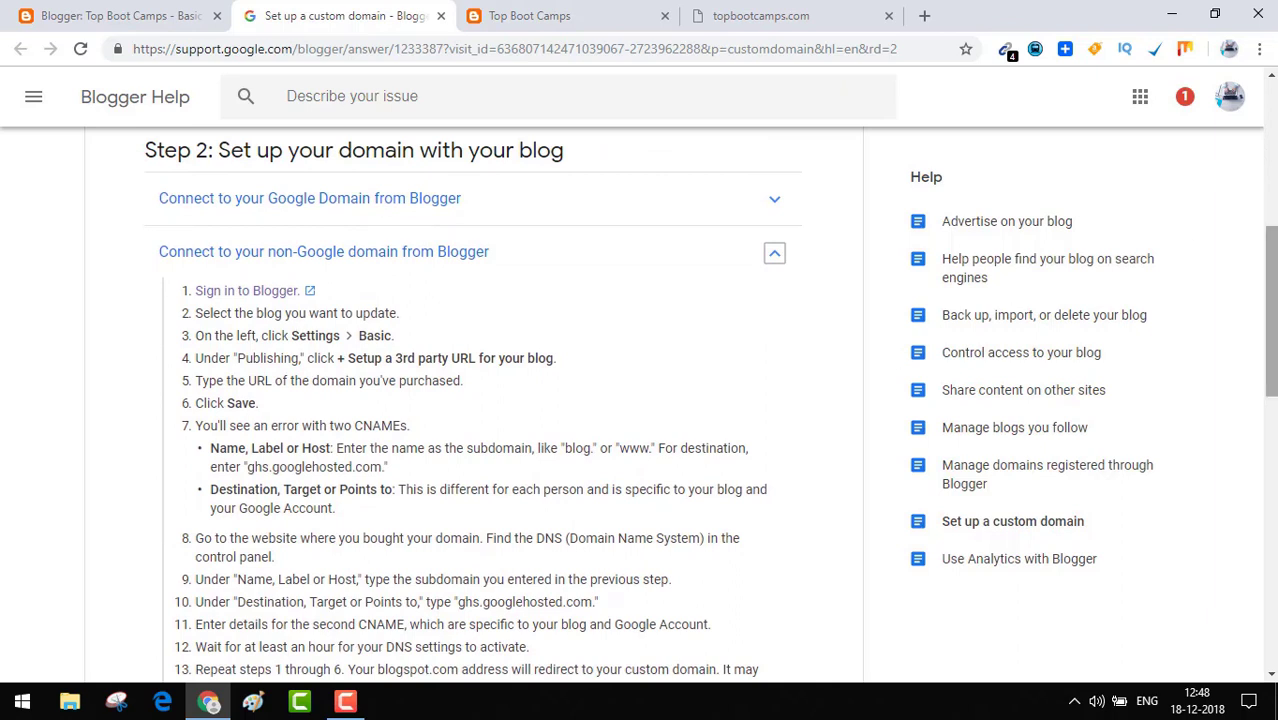
drag(1272, 240, 1272, 265)
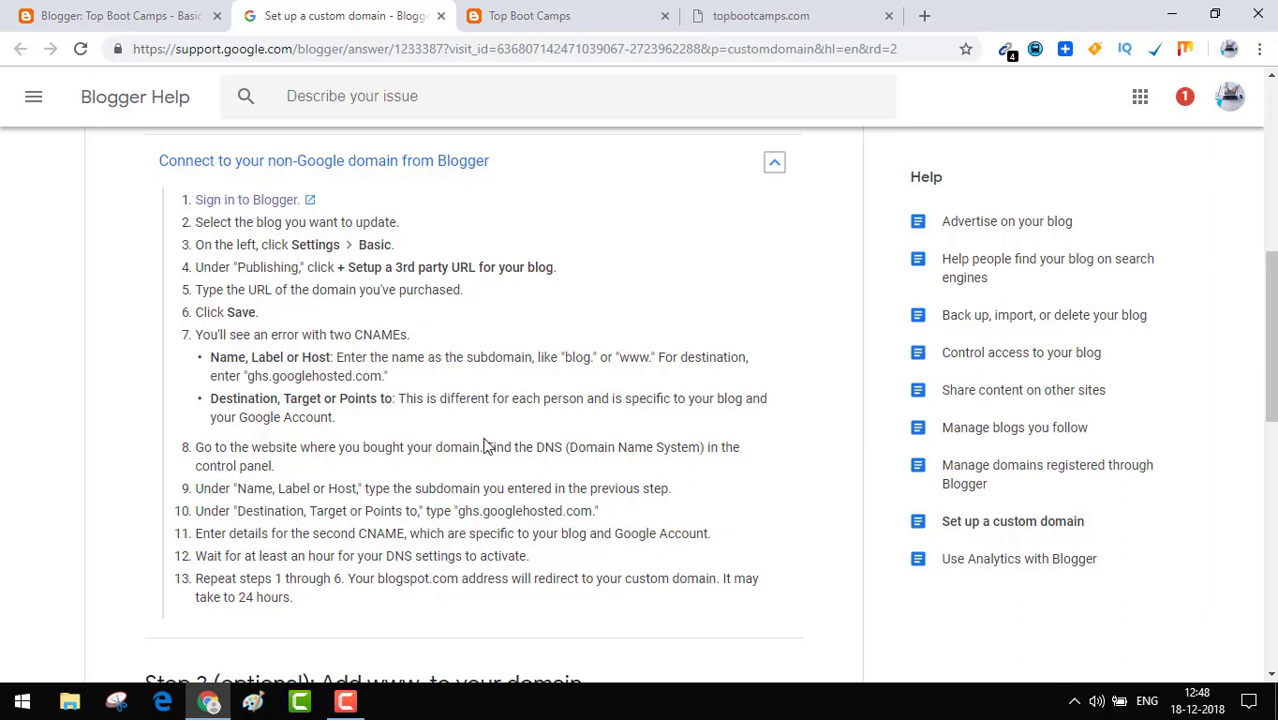
From the topbootcamps.com tab, go to my.godaddy.com and choose Manage Domains.
click(810, 15)
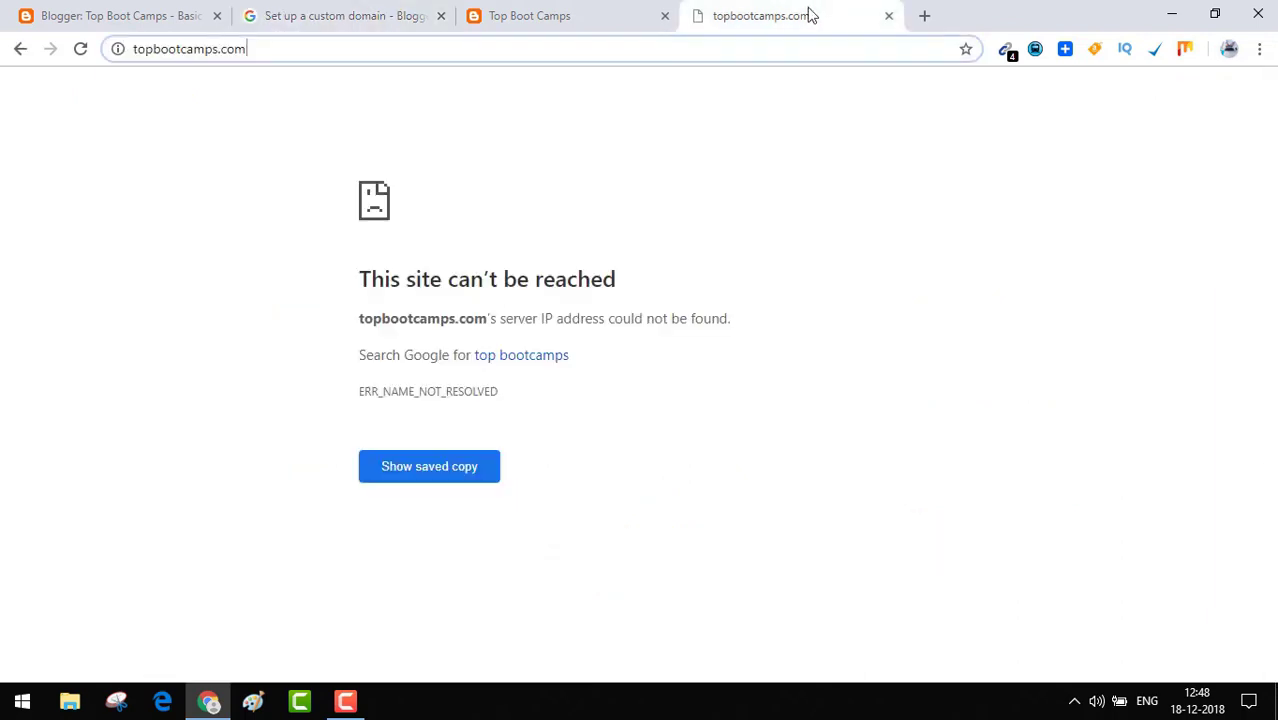
click(612, 47)
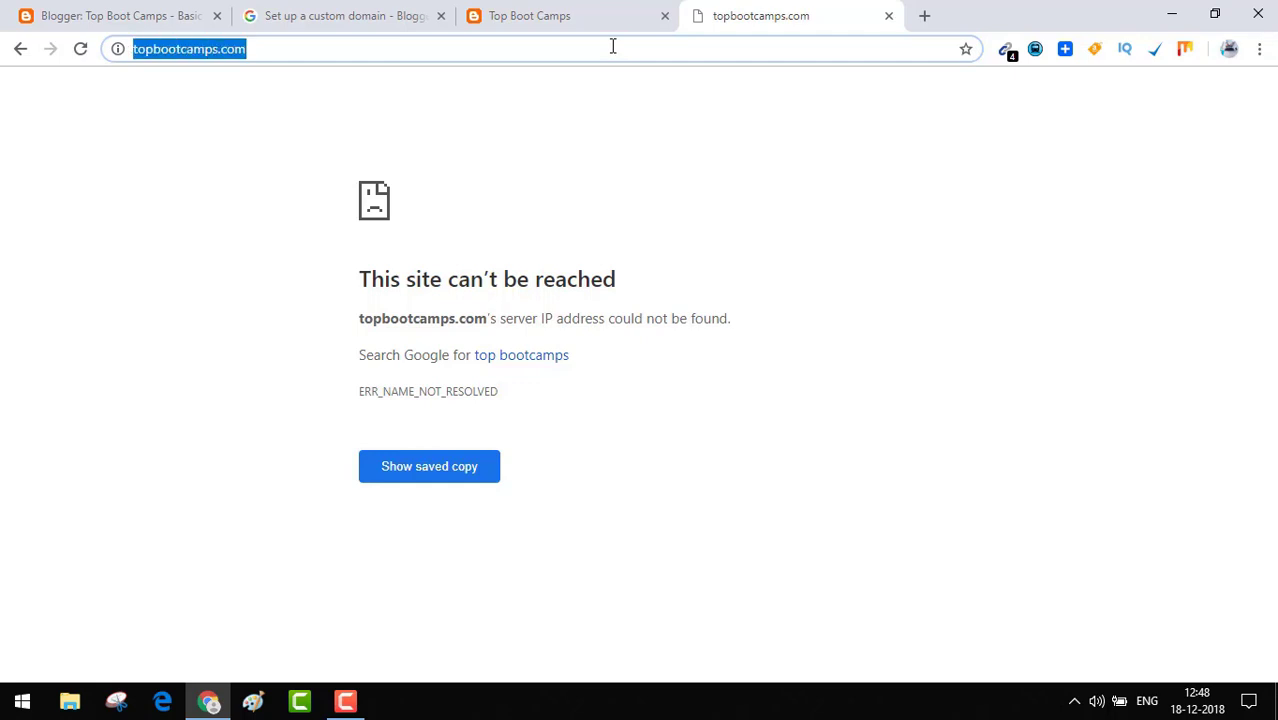
text(my.go)
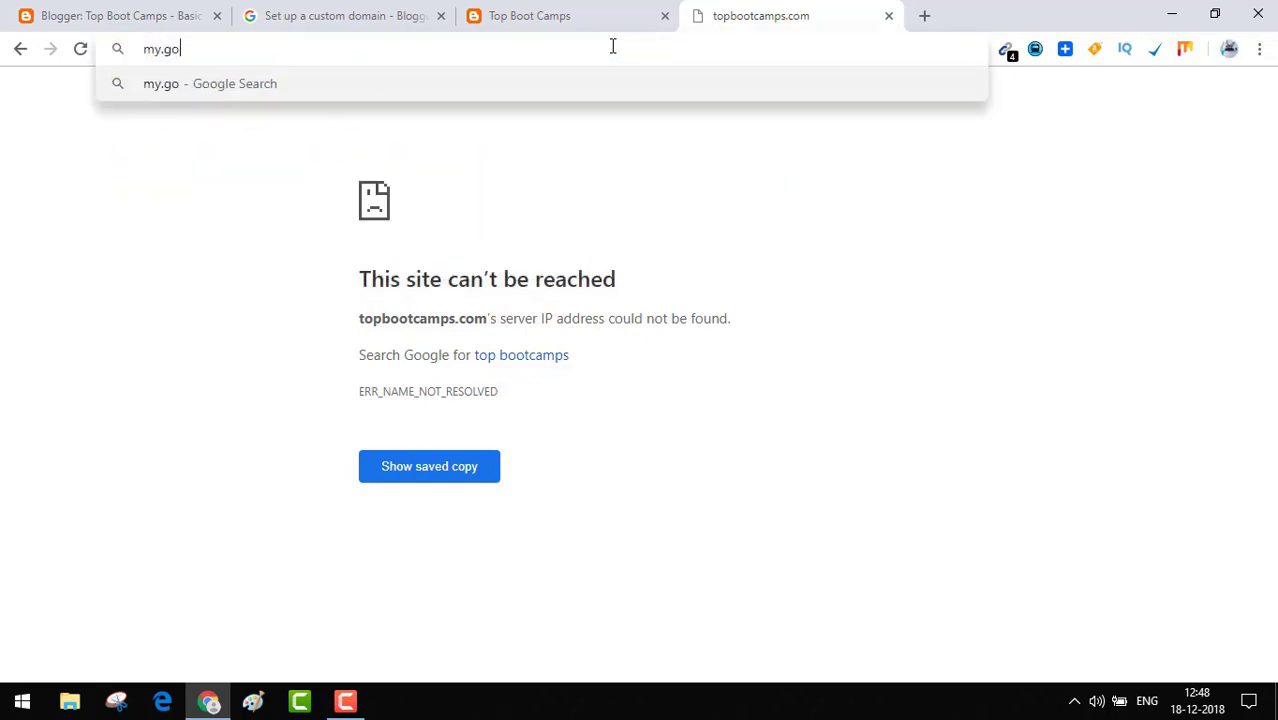
text(daddy.com)
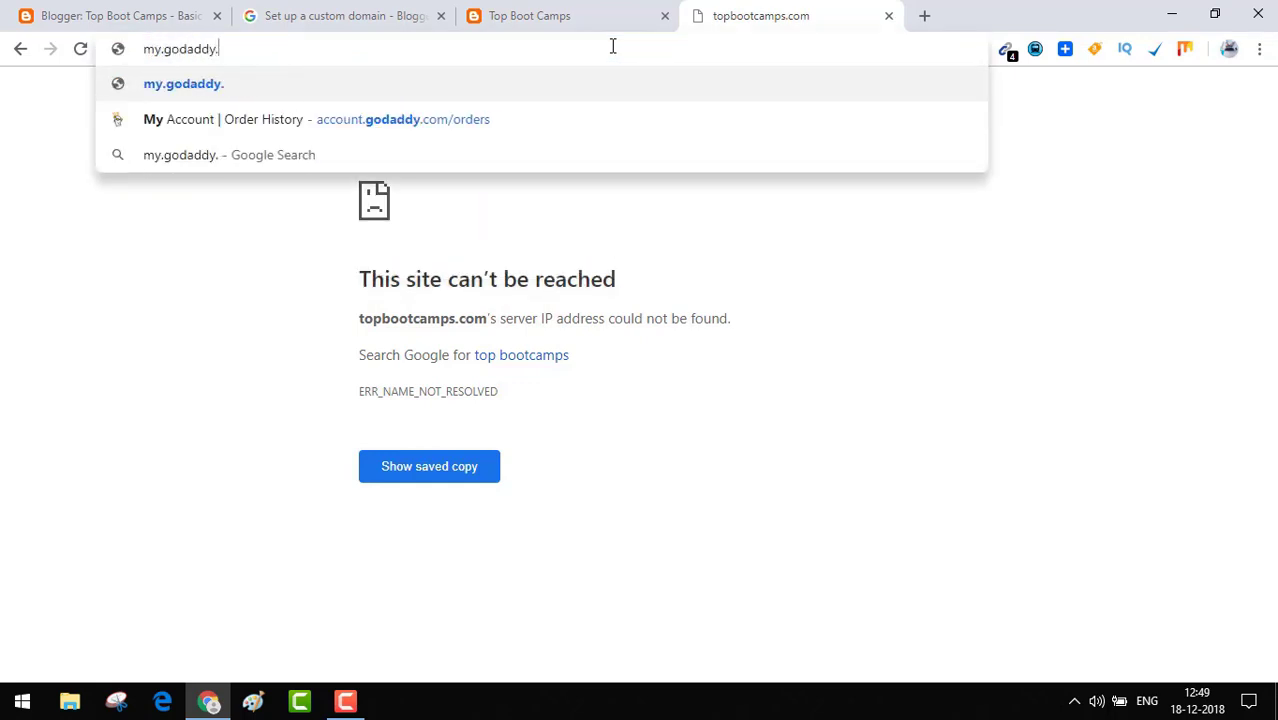
key(Return)
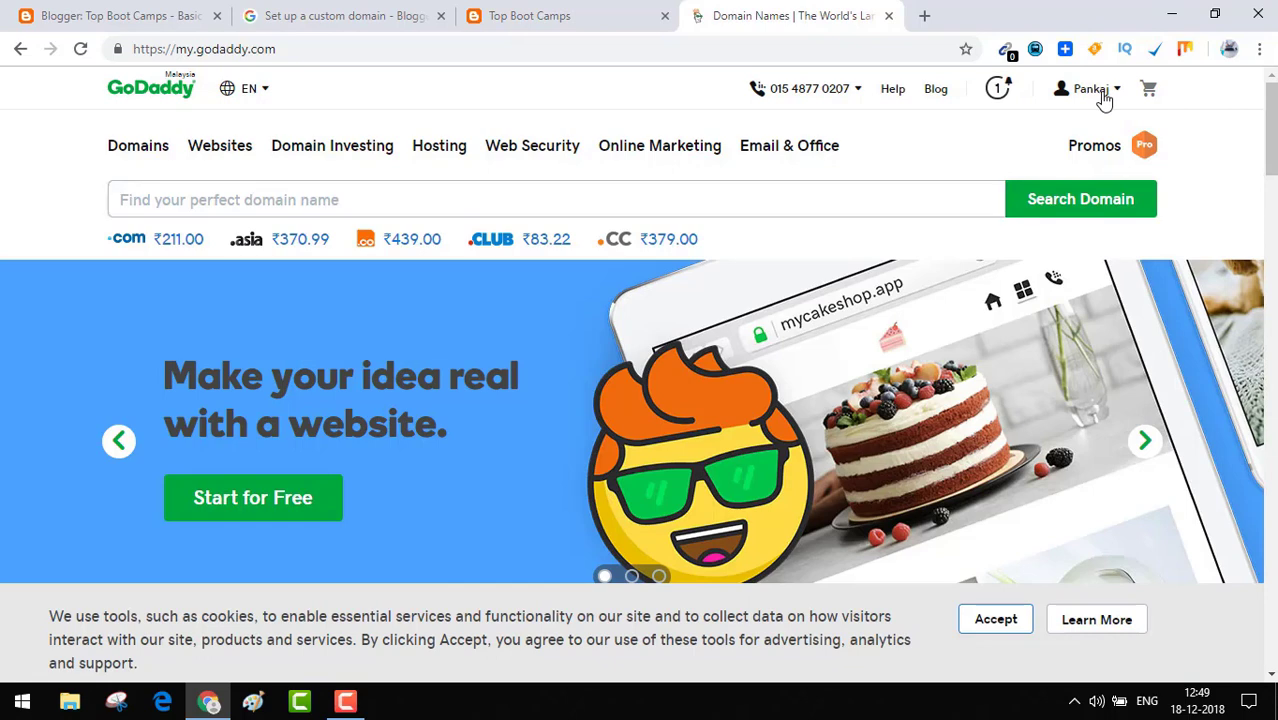
click(1104, 100)
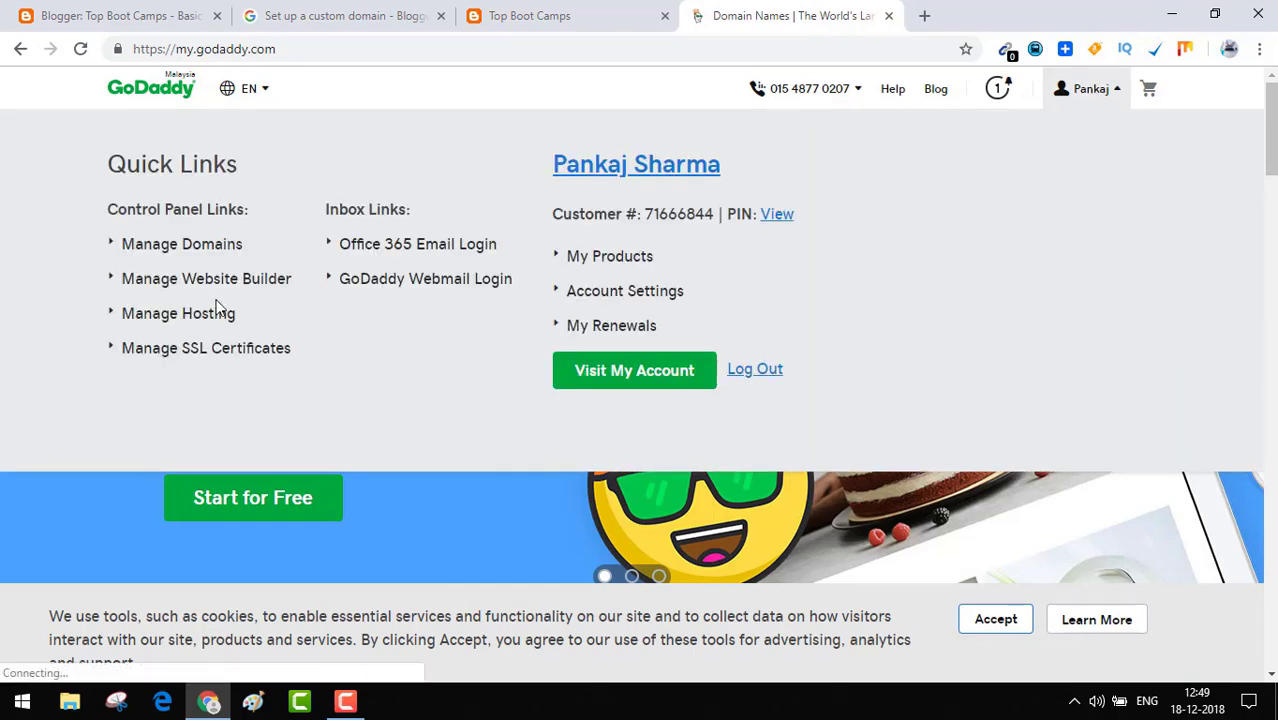
click(203, 251)
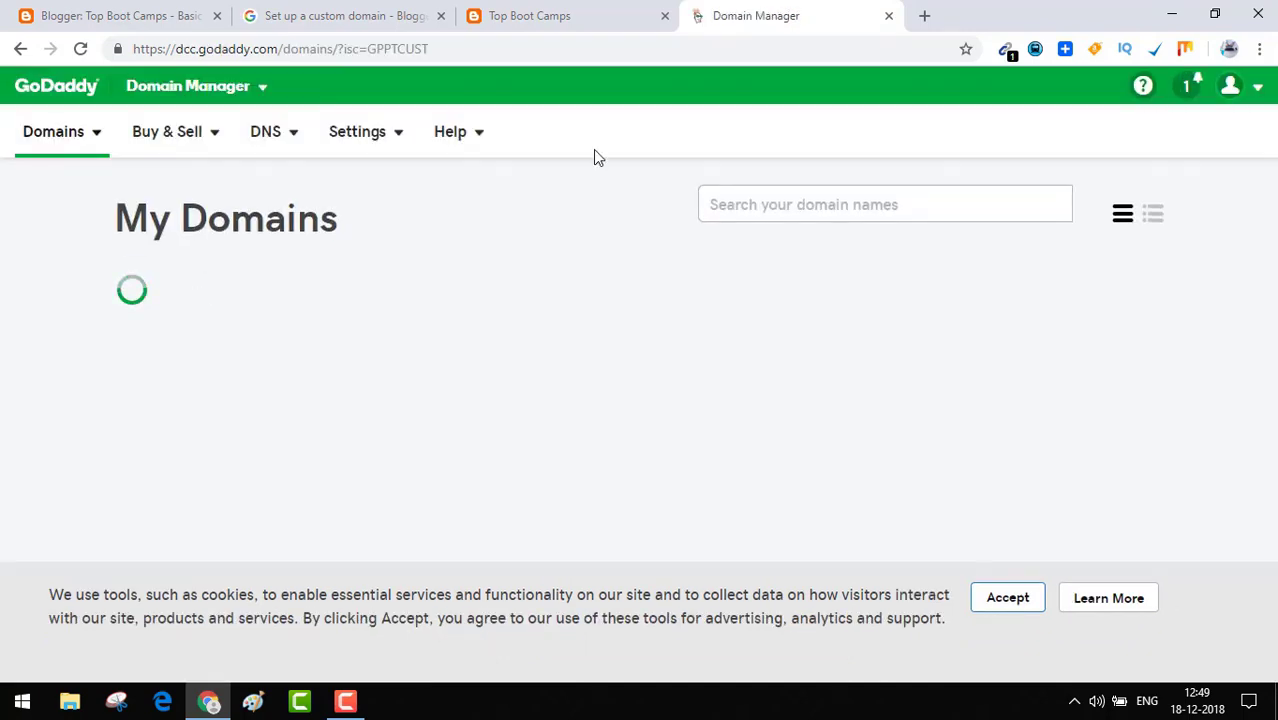
Search 'top' in My Domains and choose Manage DNS for topbootcamps.com.
click(757, 195)
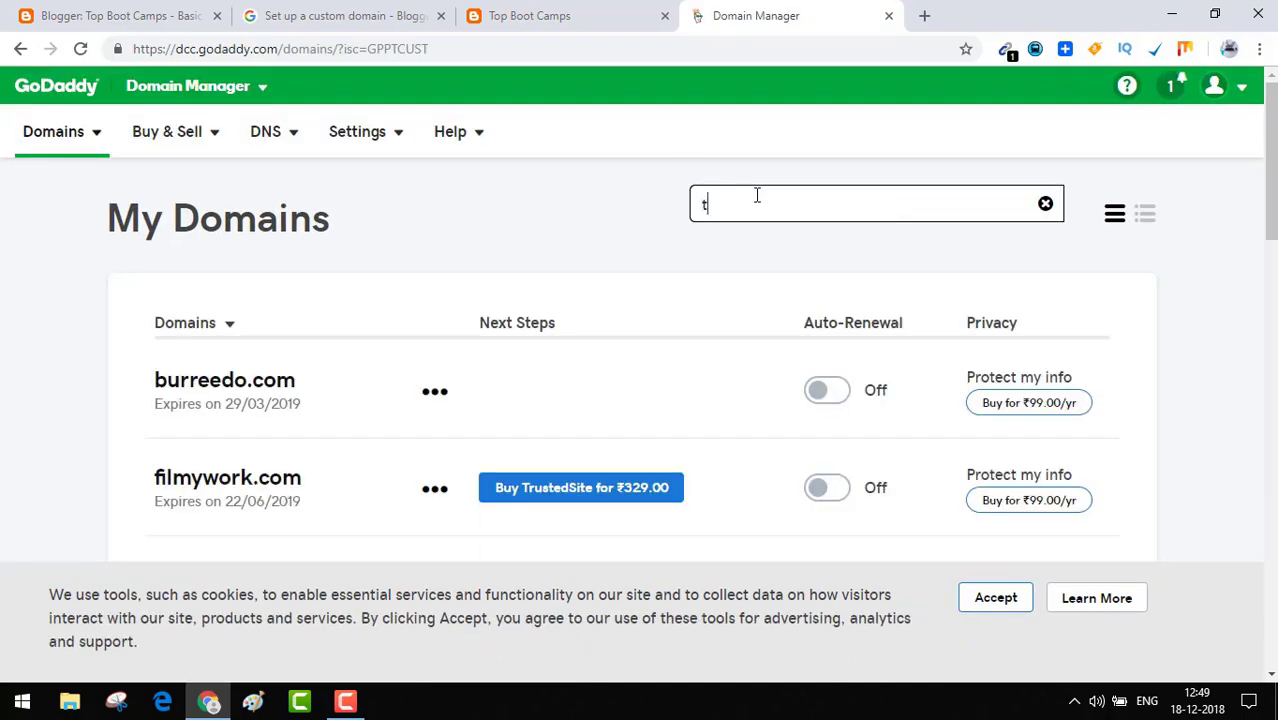
text(tpo)
key(BackSpace)
key(BackSpace)
text(op)
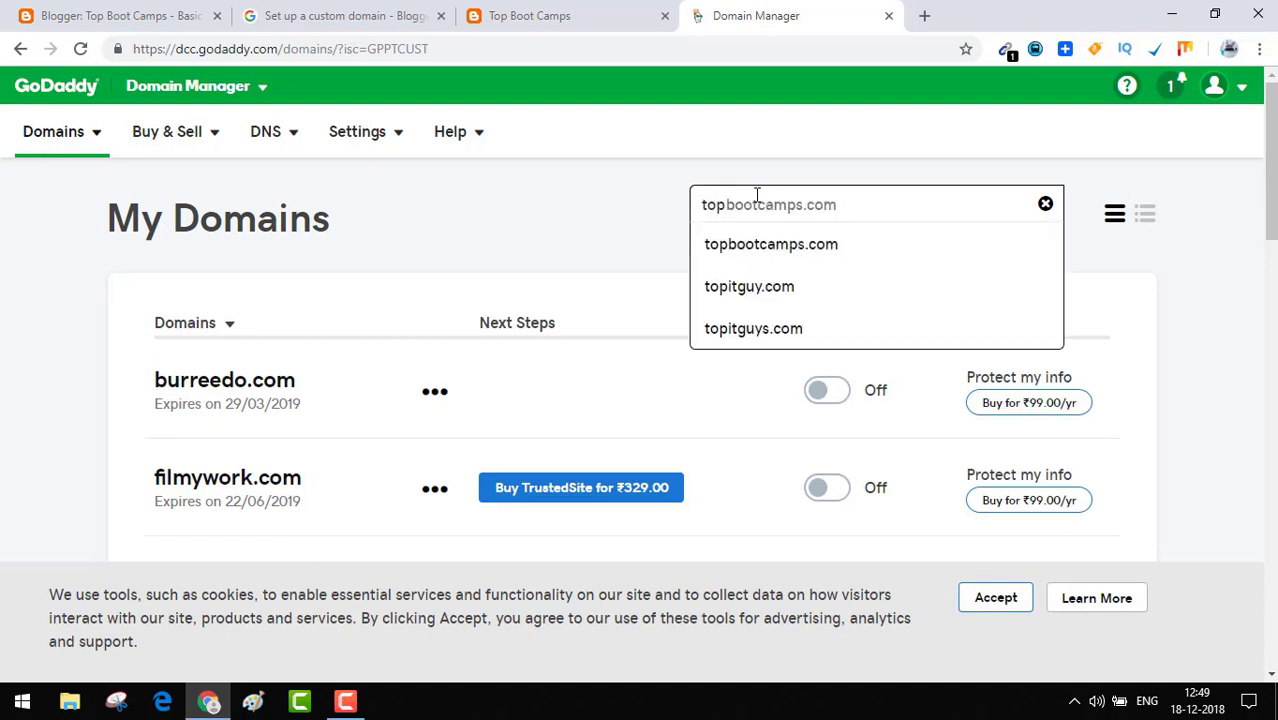
click(747, 246)
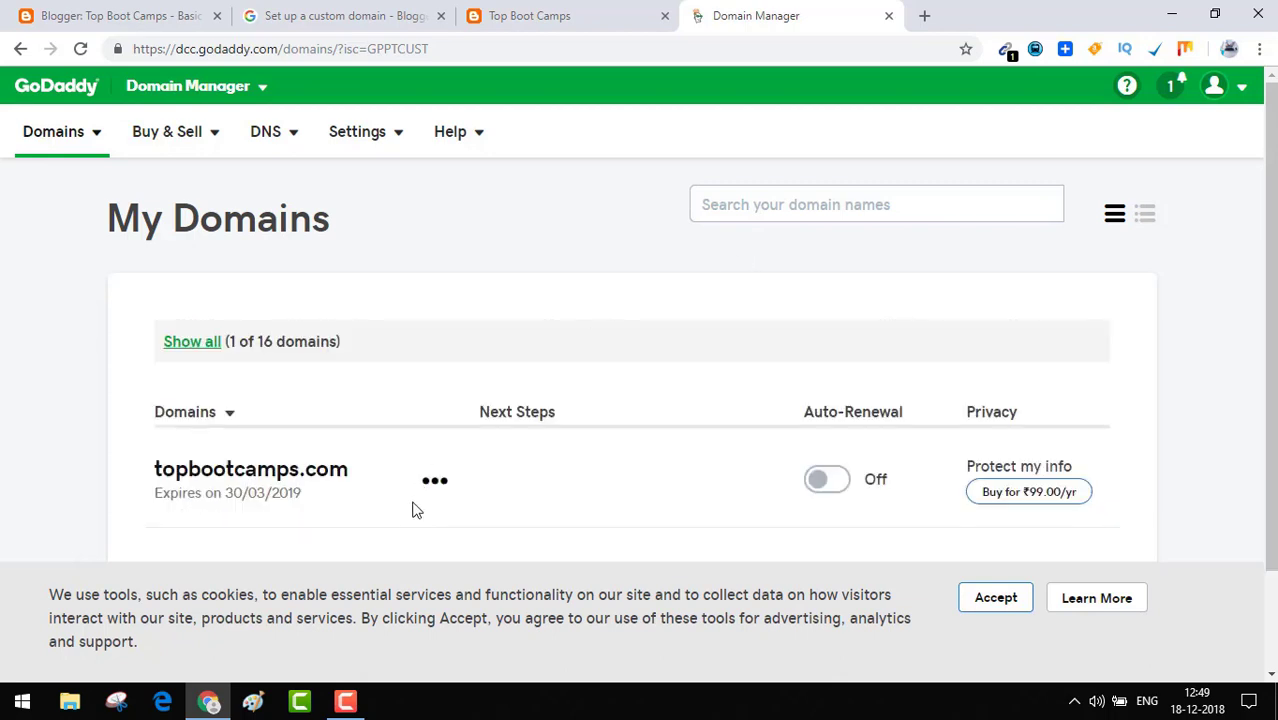
click(436, 484)
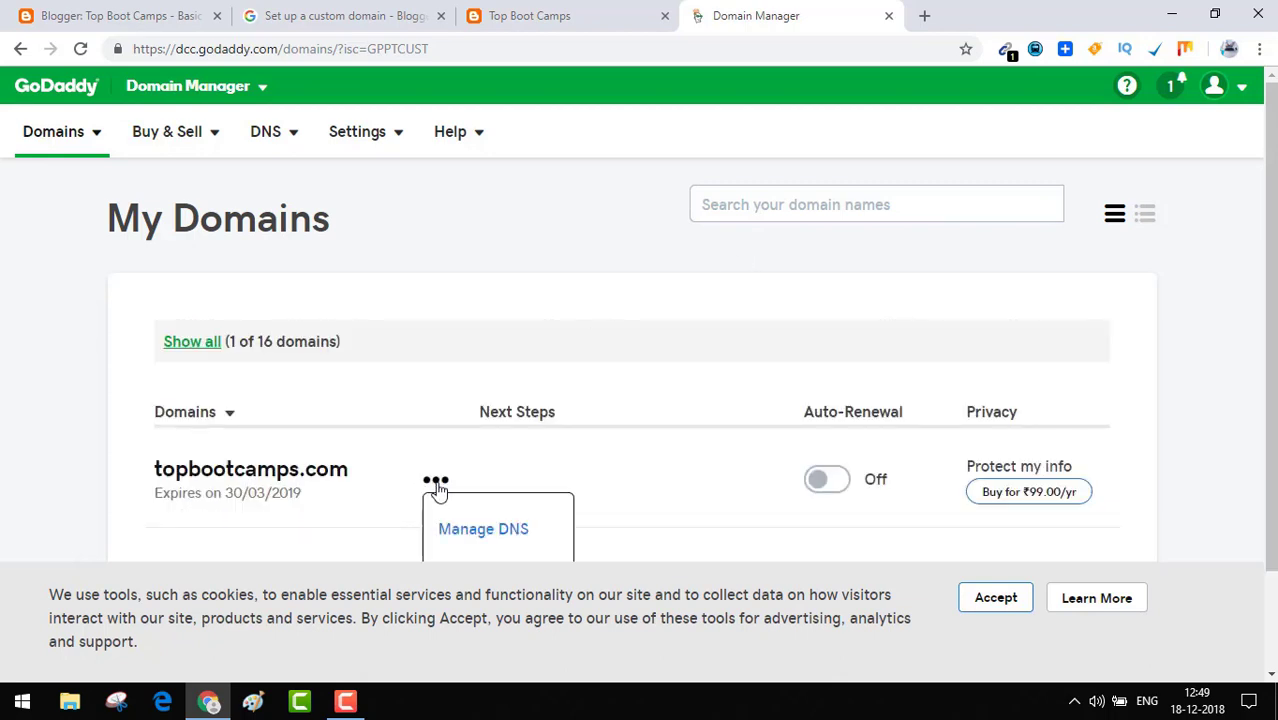
click(469, 535)
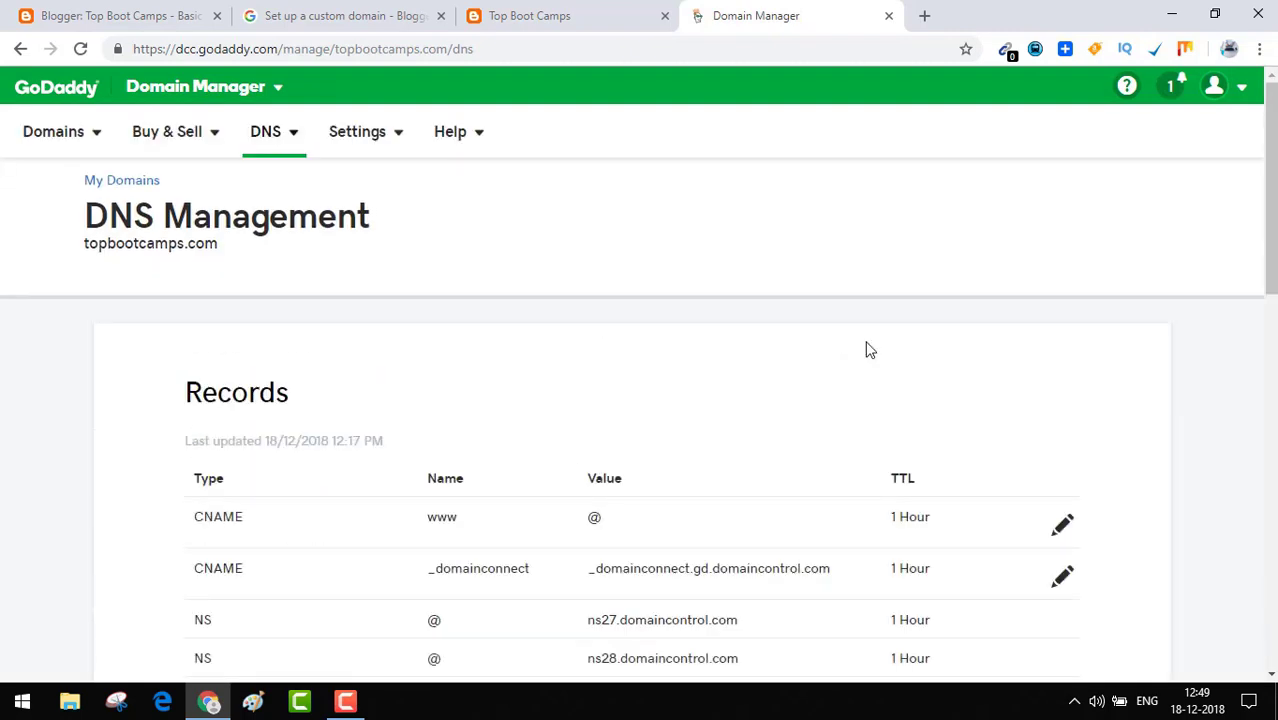
drag(1270, 229, 1274, 293)
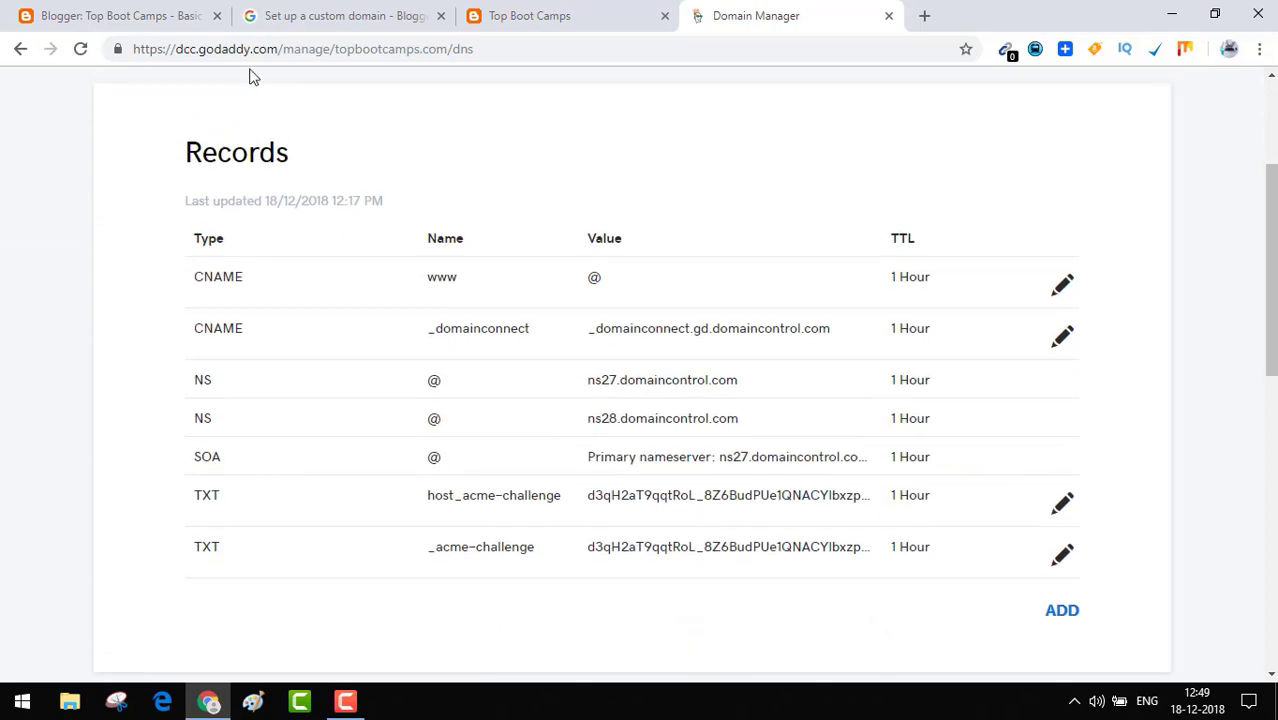
click(100, 9)
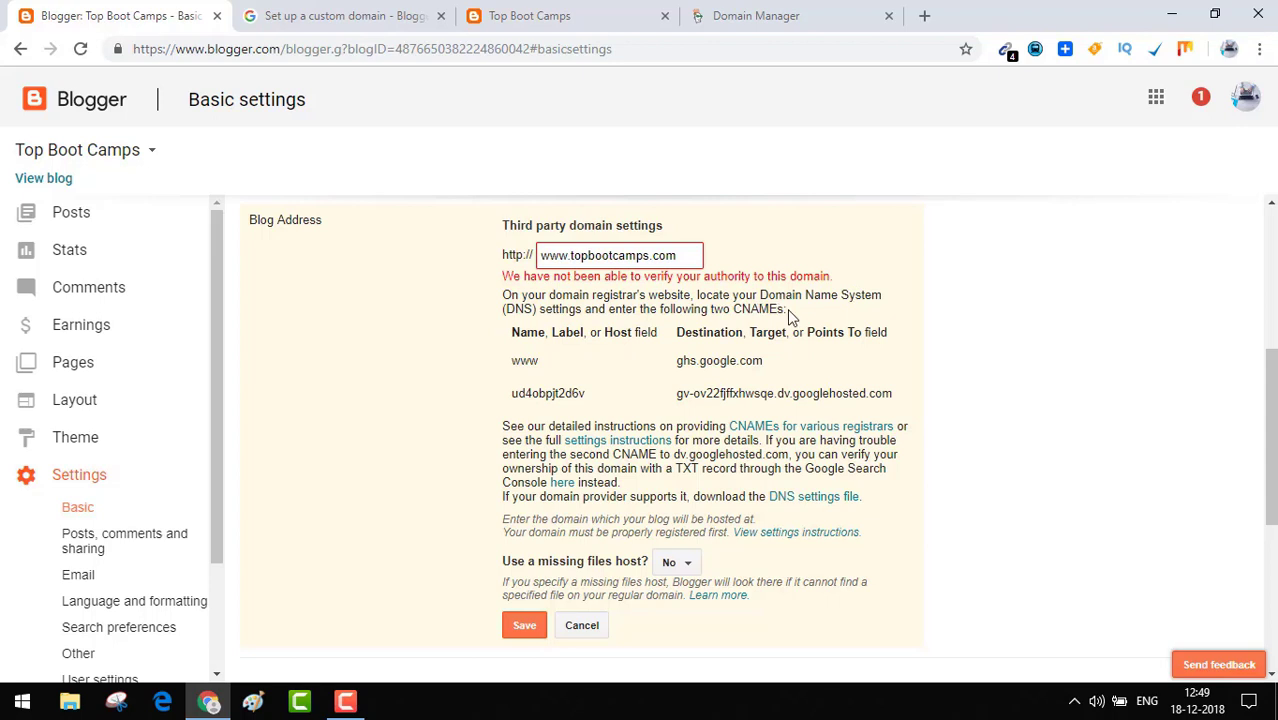
drag(785, 310, 737, 312)
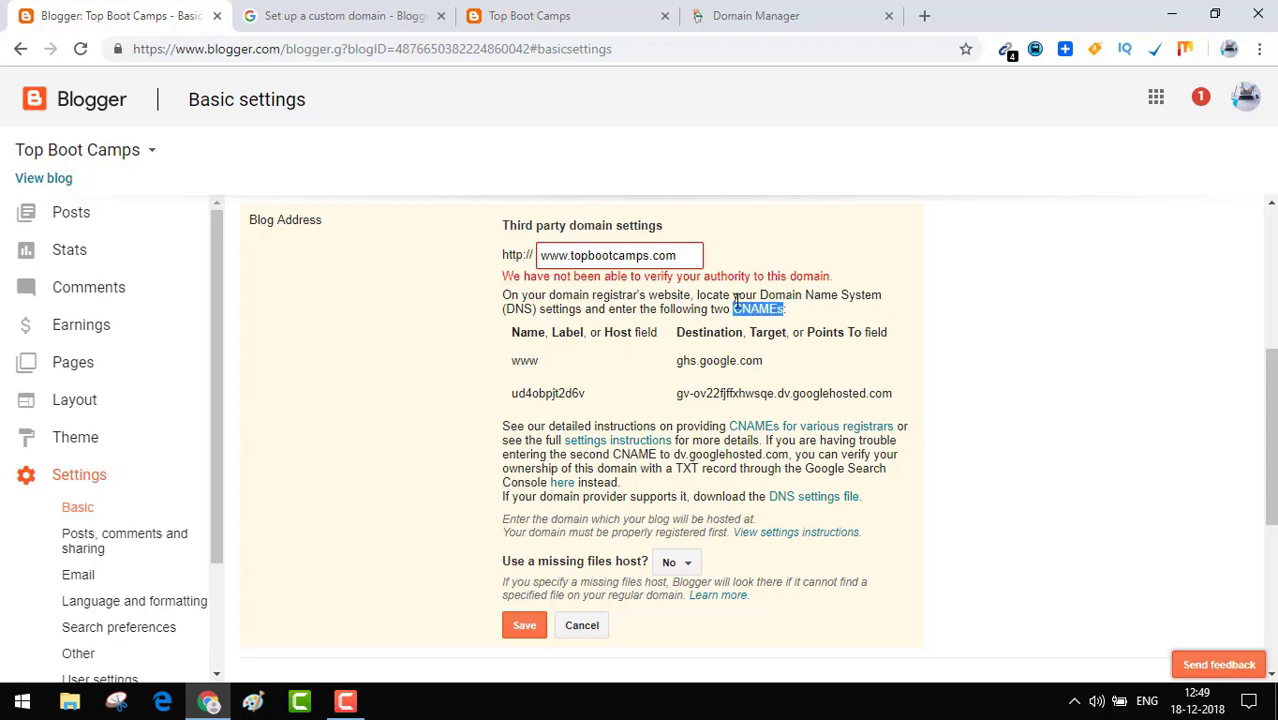
click(751, 16)
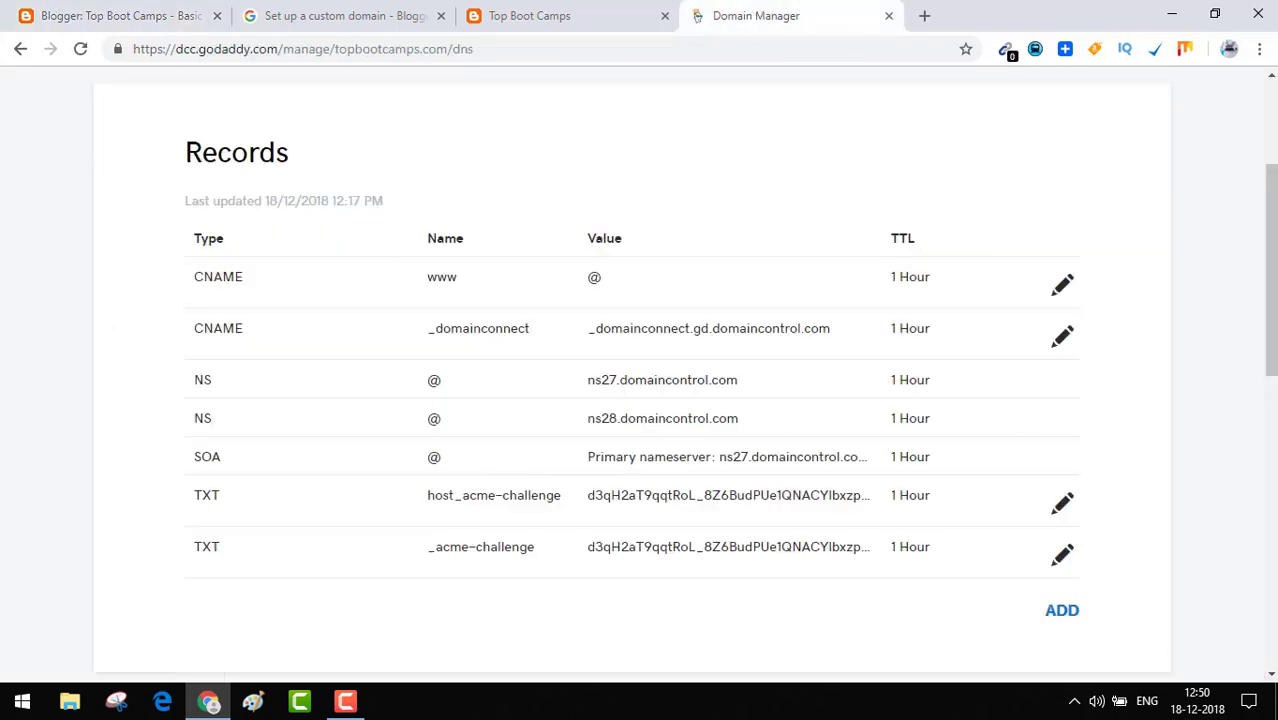
scroll(1058, 508, down, 1)
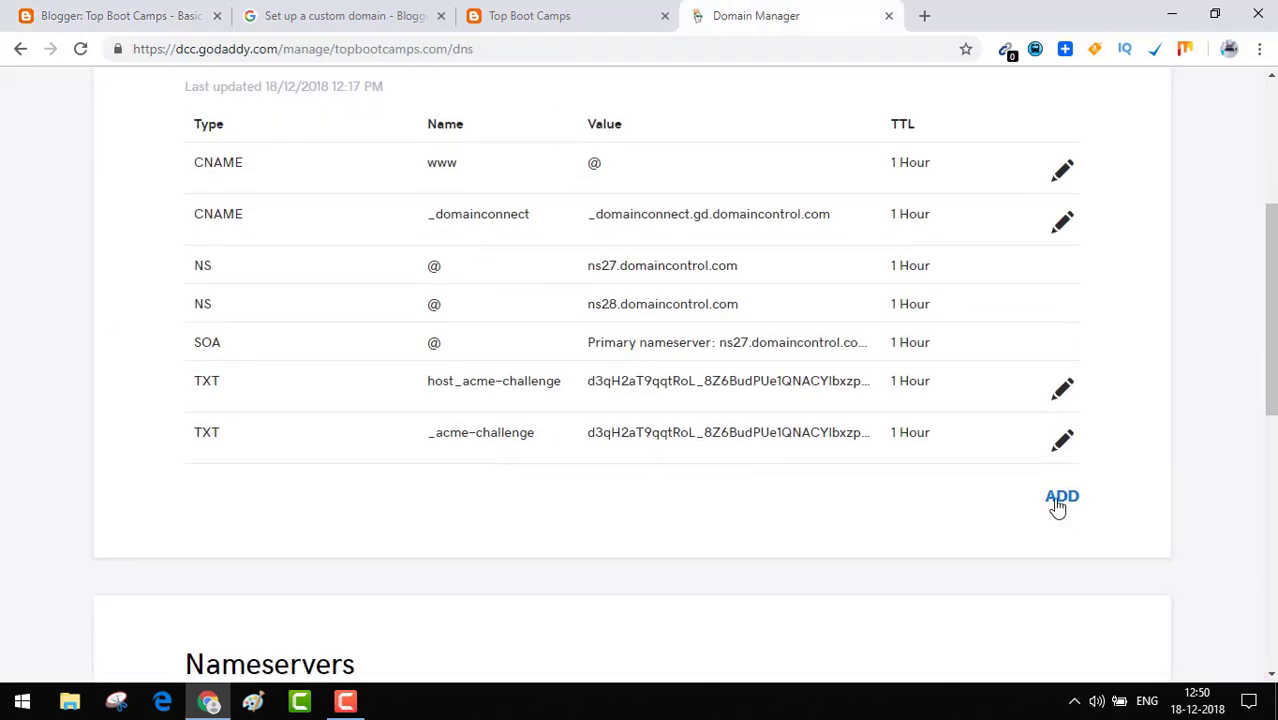
Add and save a CNAME record with host www pointing to ghs.google.com, copied from Blogger.
click(1058, 502)
click(410, 558)
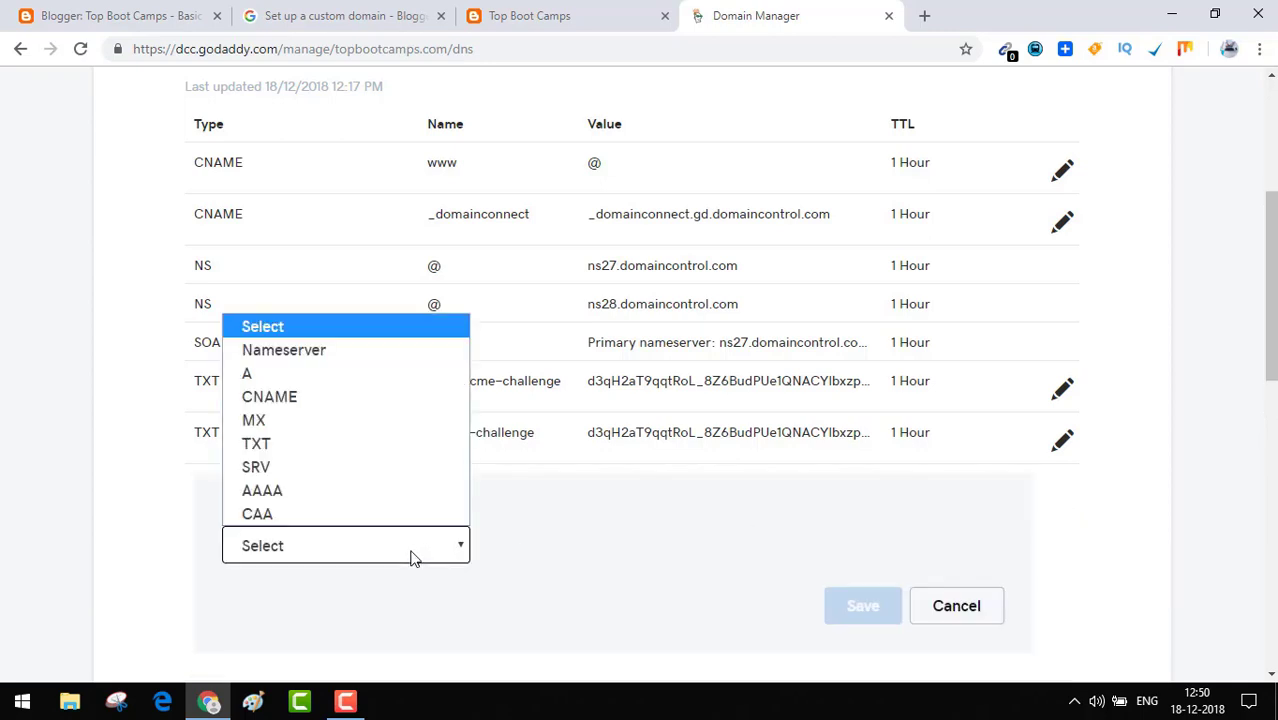
click(316, 402)
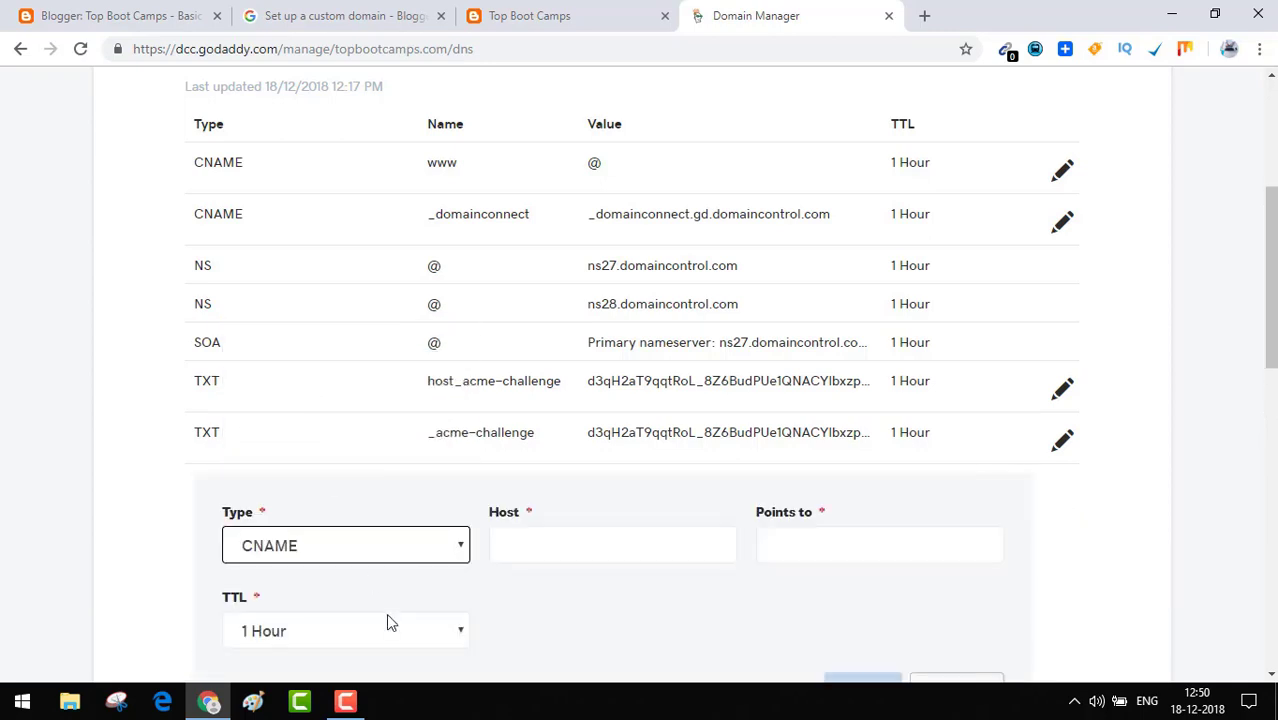
click(651, 545)
text(www)
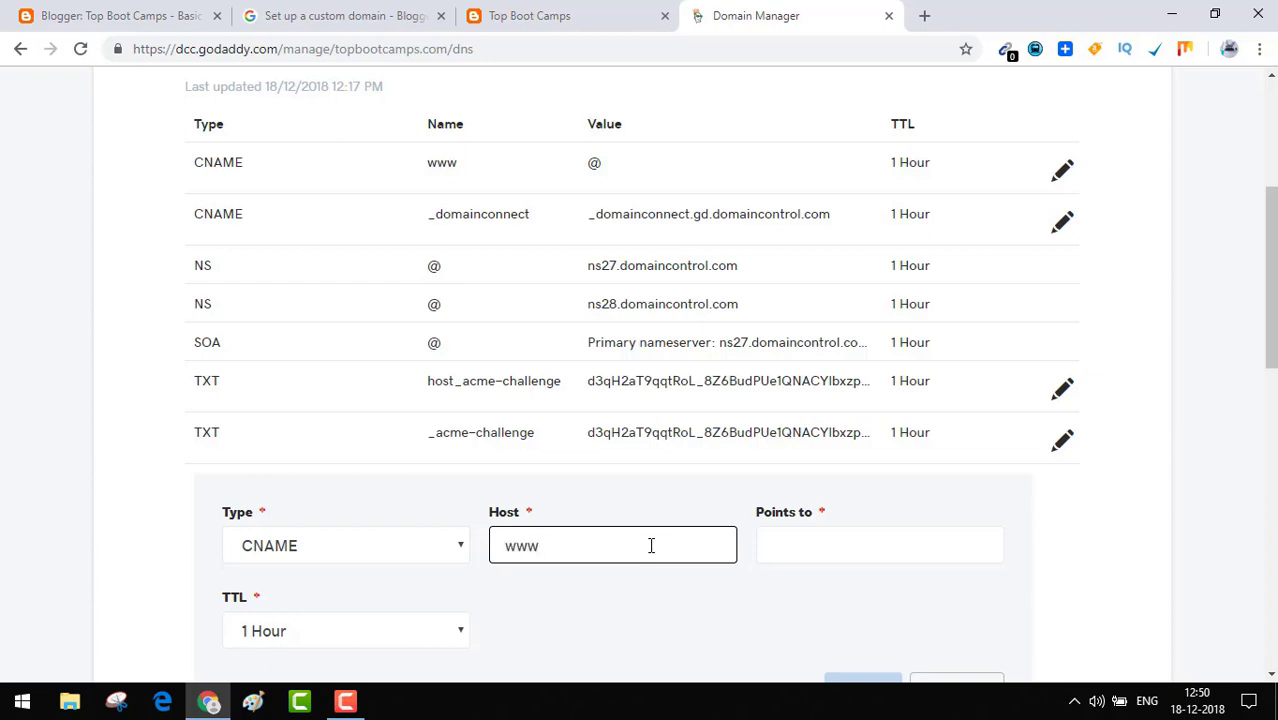
click(870, 551)
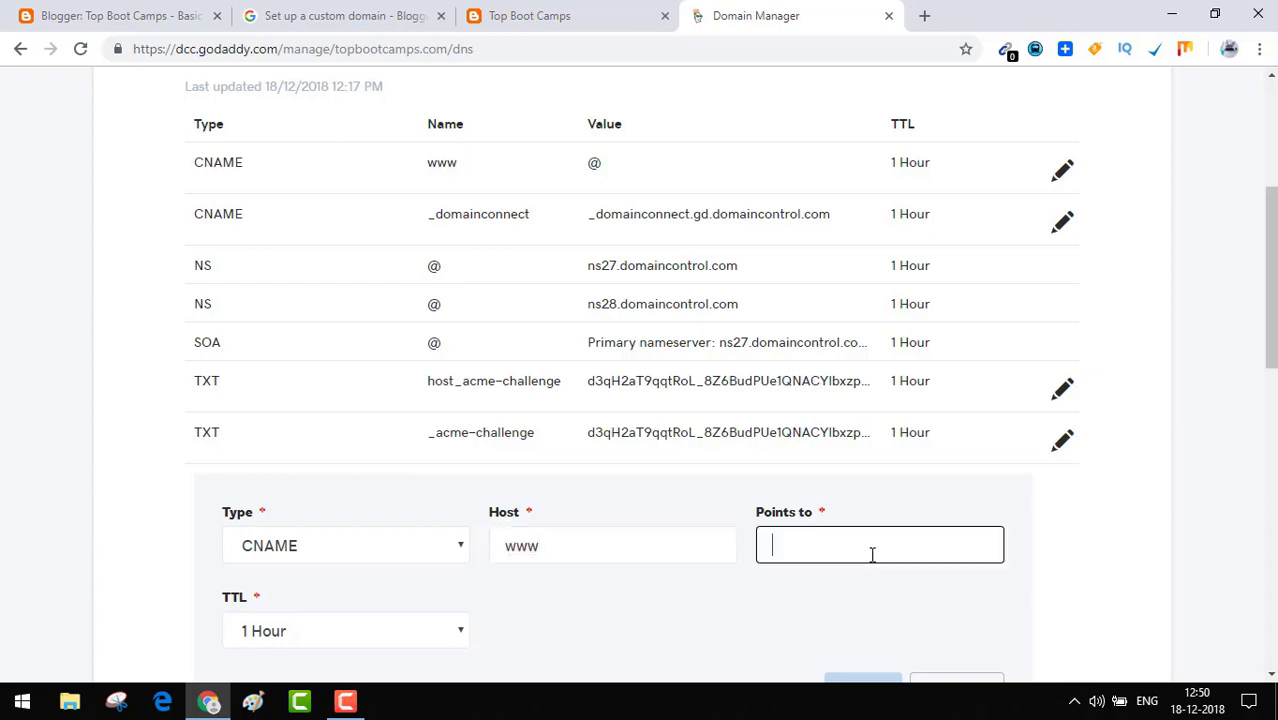
click(121, 12)
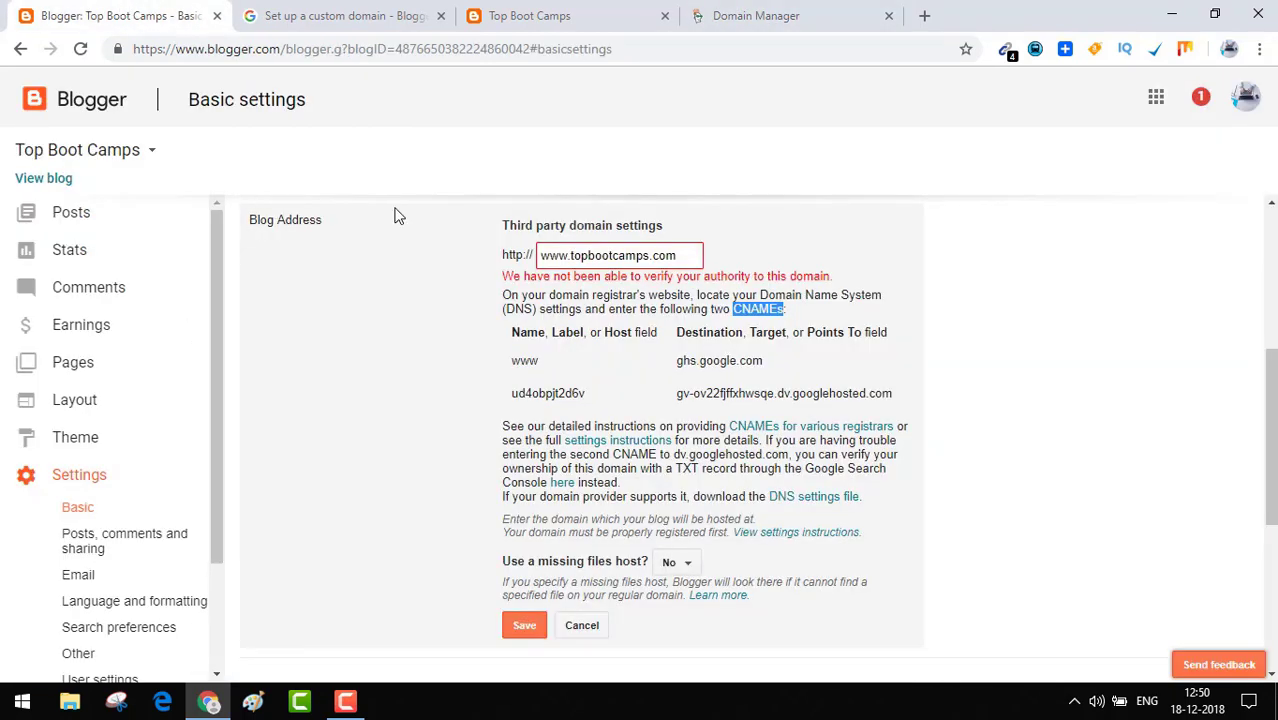
drag(763, 360, 695, 358)
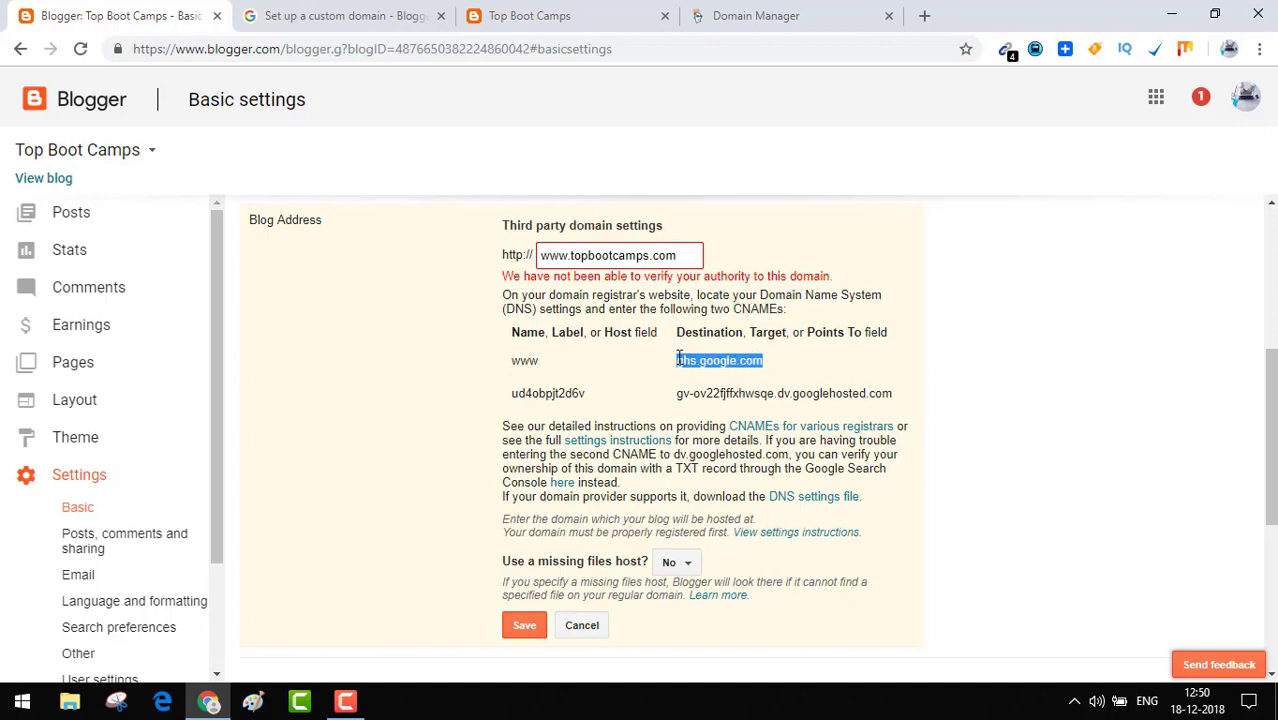
click(718, 12)
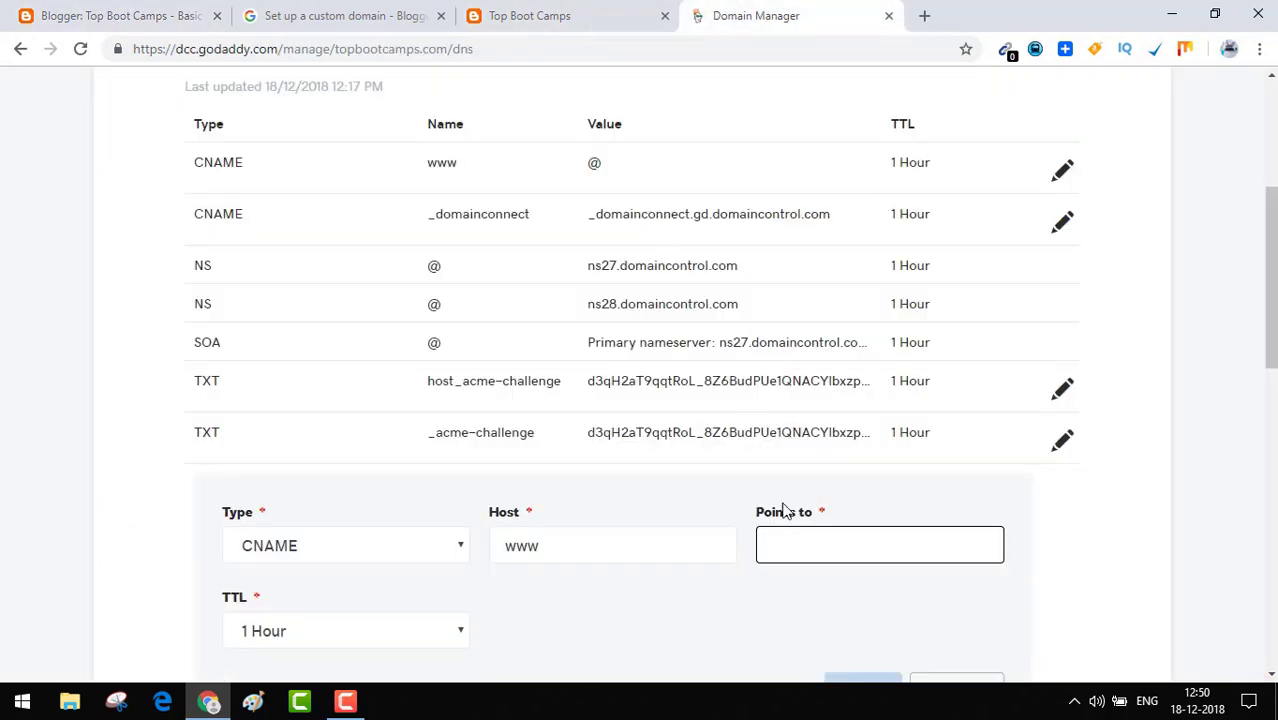
text(ghs.google.com)
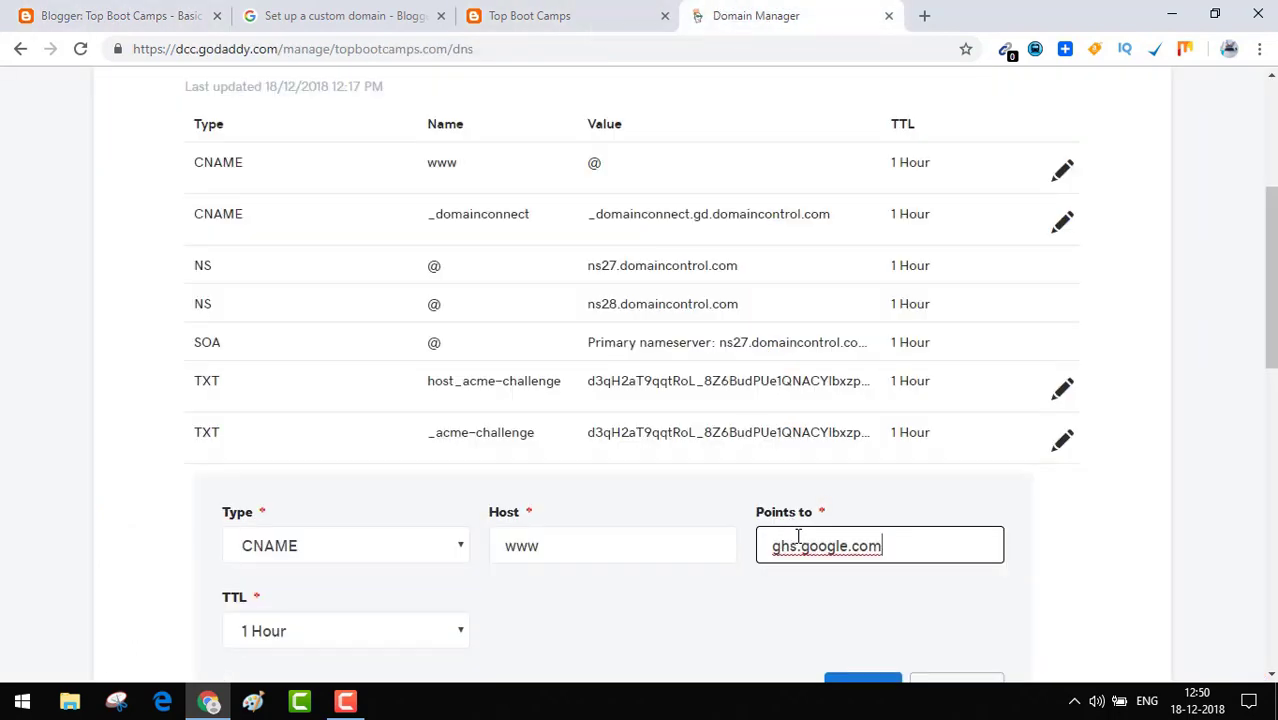
click(845, 597)
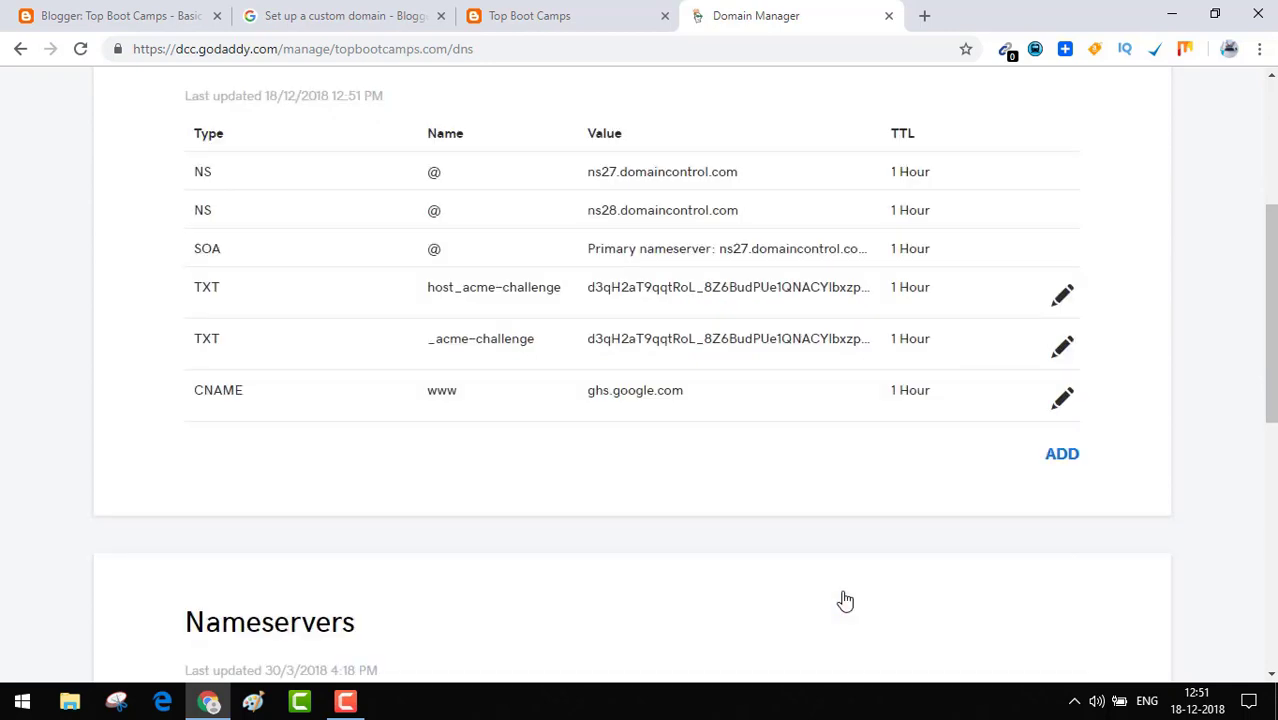
Start a new CNAME record and paste Blogger's second verification host name into Host.
click(1062, 455)
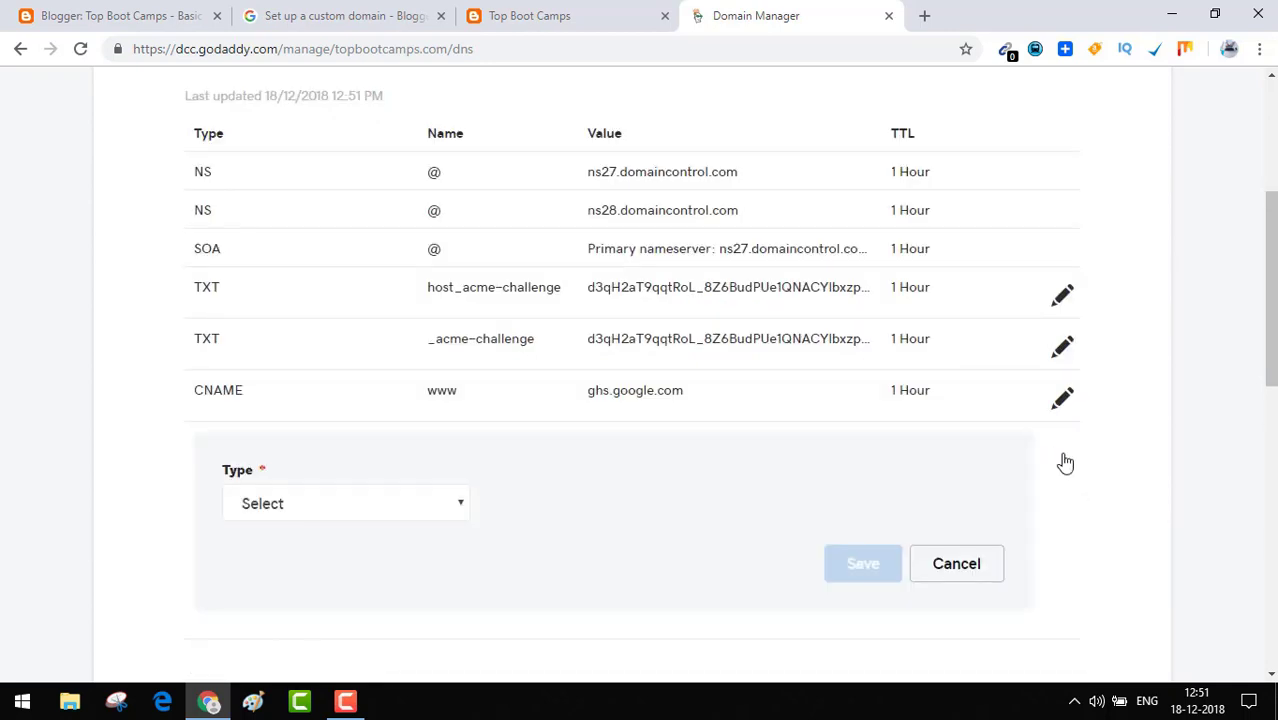
click(162, 14)
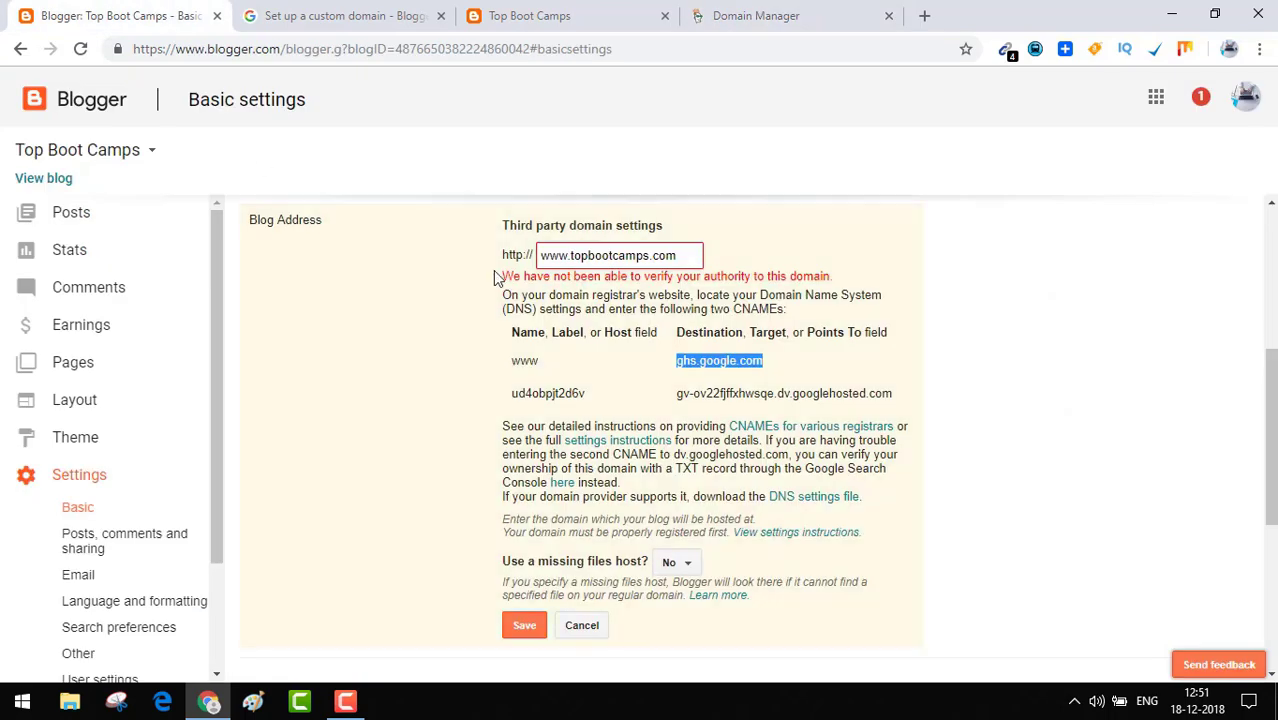
drag(586, 393, 520, 395)
right_click(514, 395)
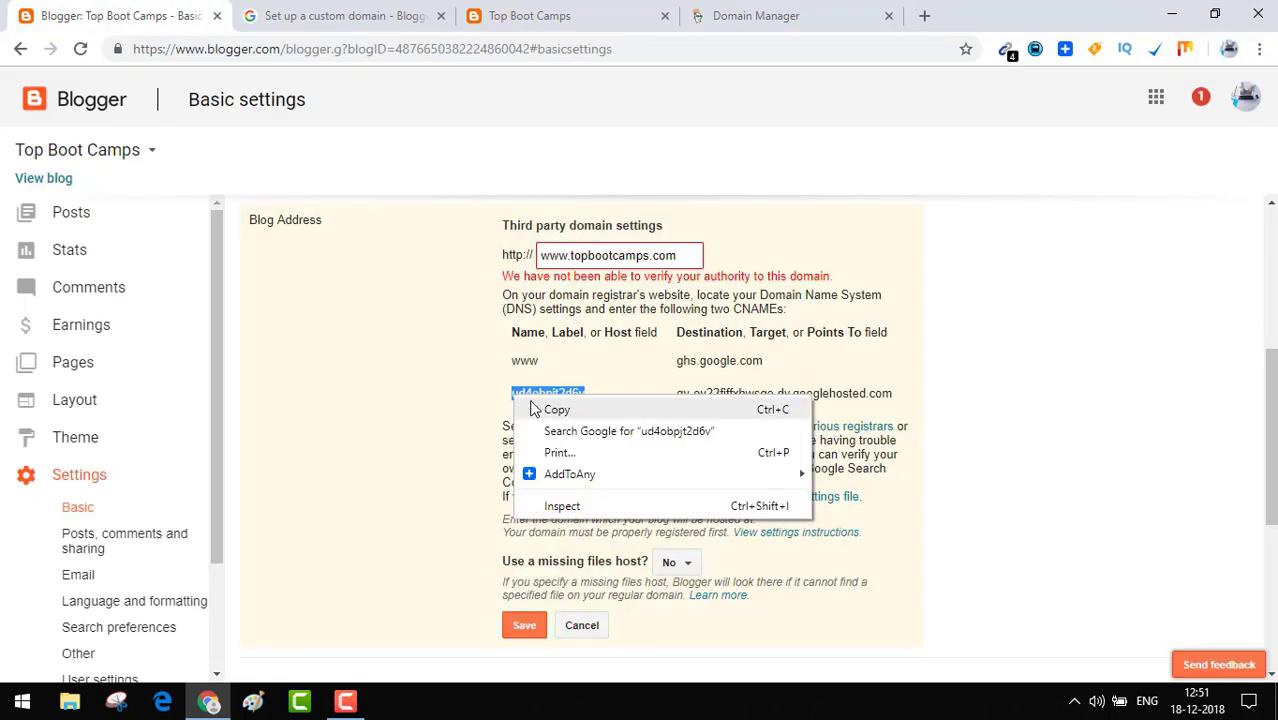
click(542, 408)
click(743, 16)
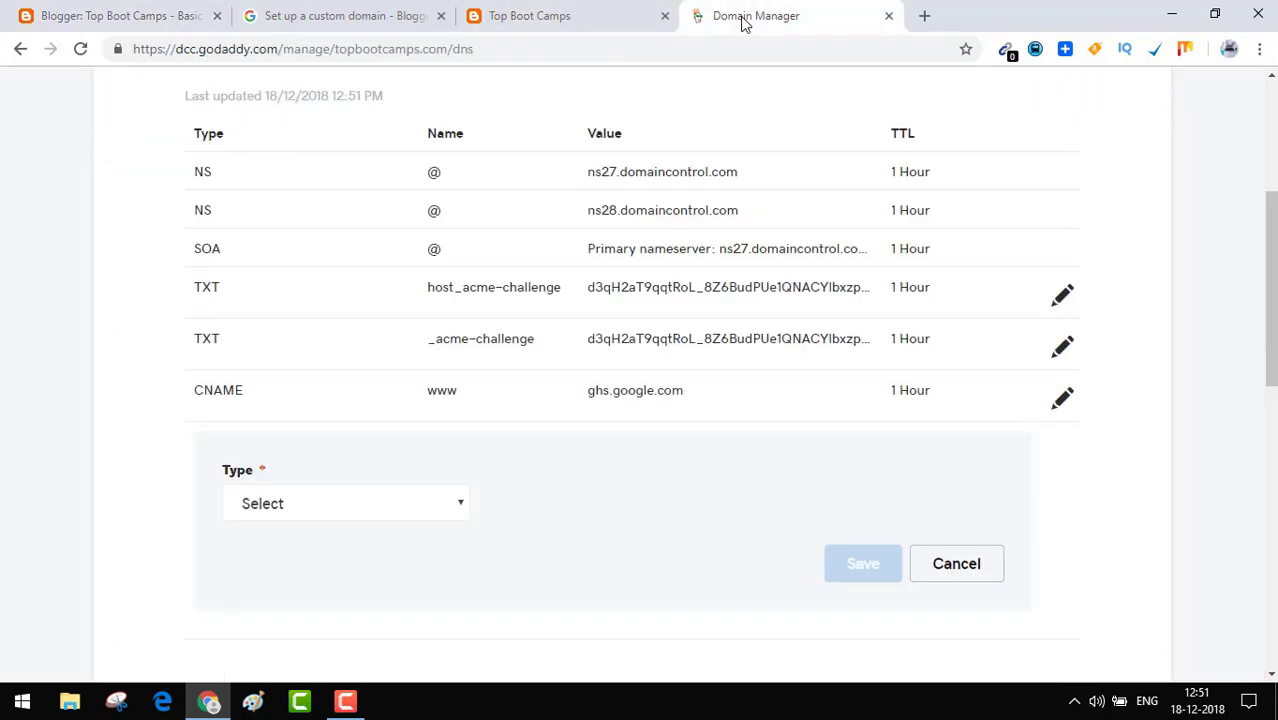
click(328, 516)
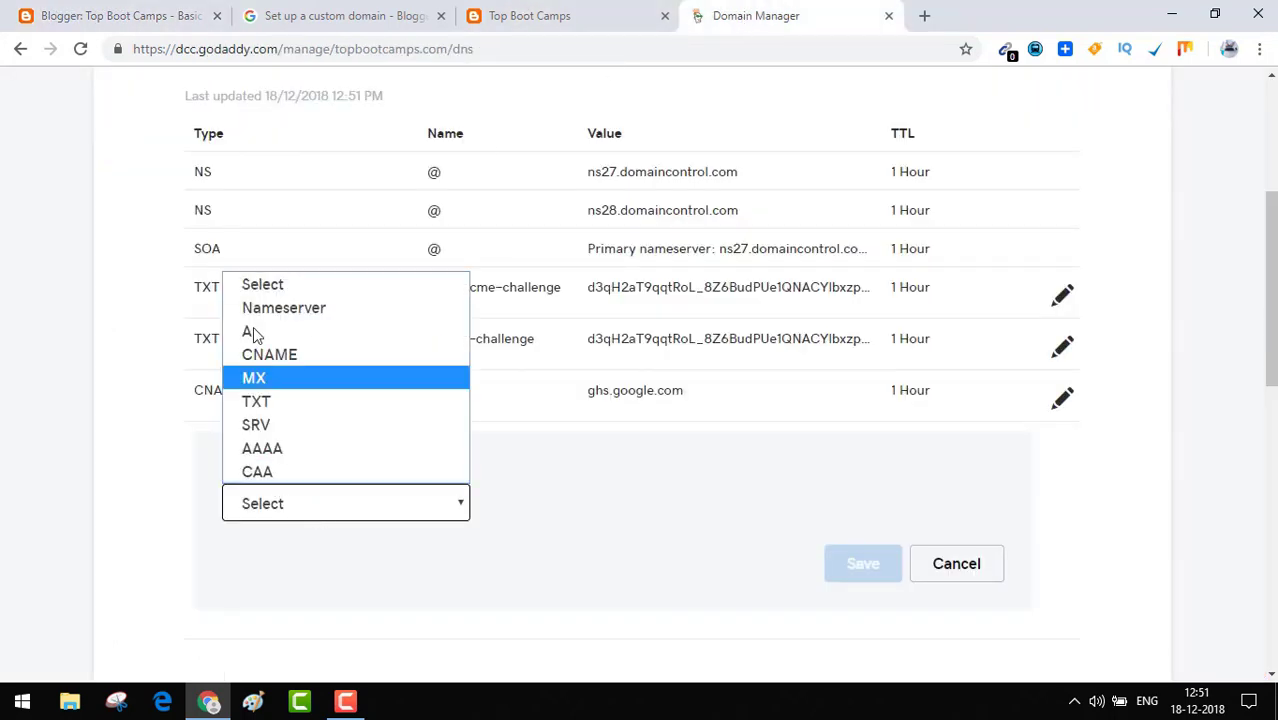
click(257, 362)
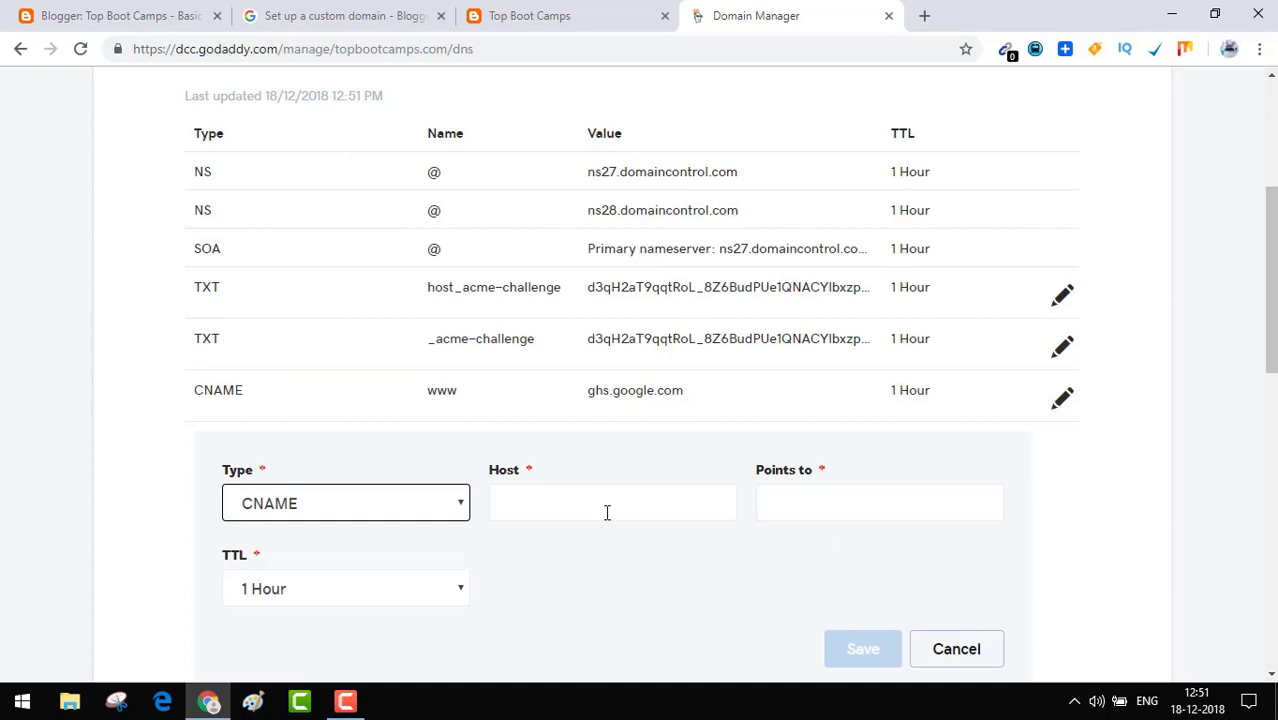
click(607, 511)
key(ctrl+v)
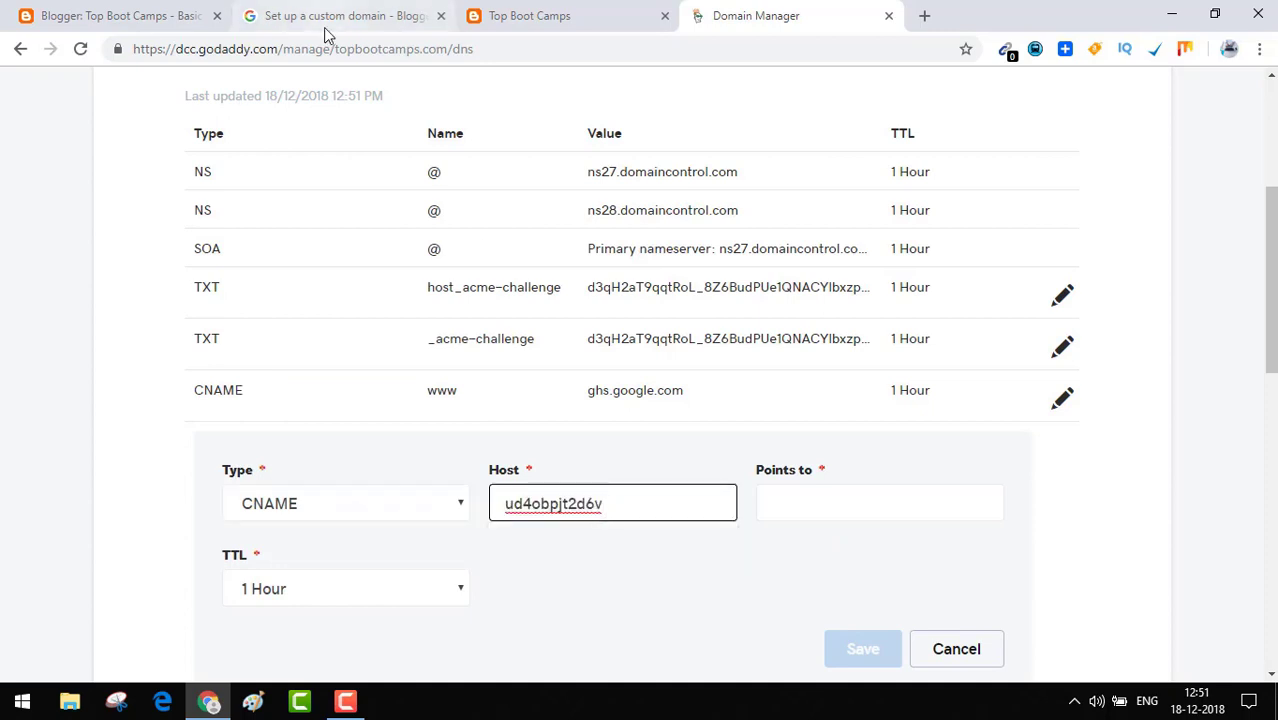
Copy the googlehosted.com destination from Blogger into Points to and save the record.
click(138, 15)
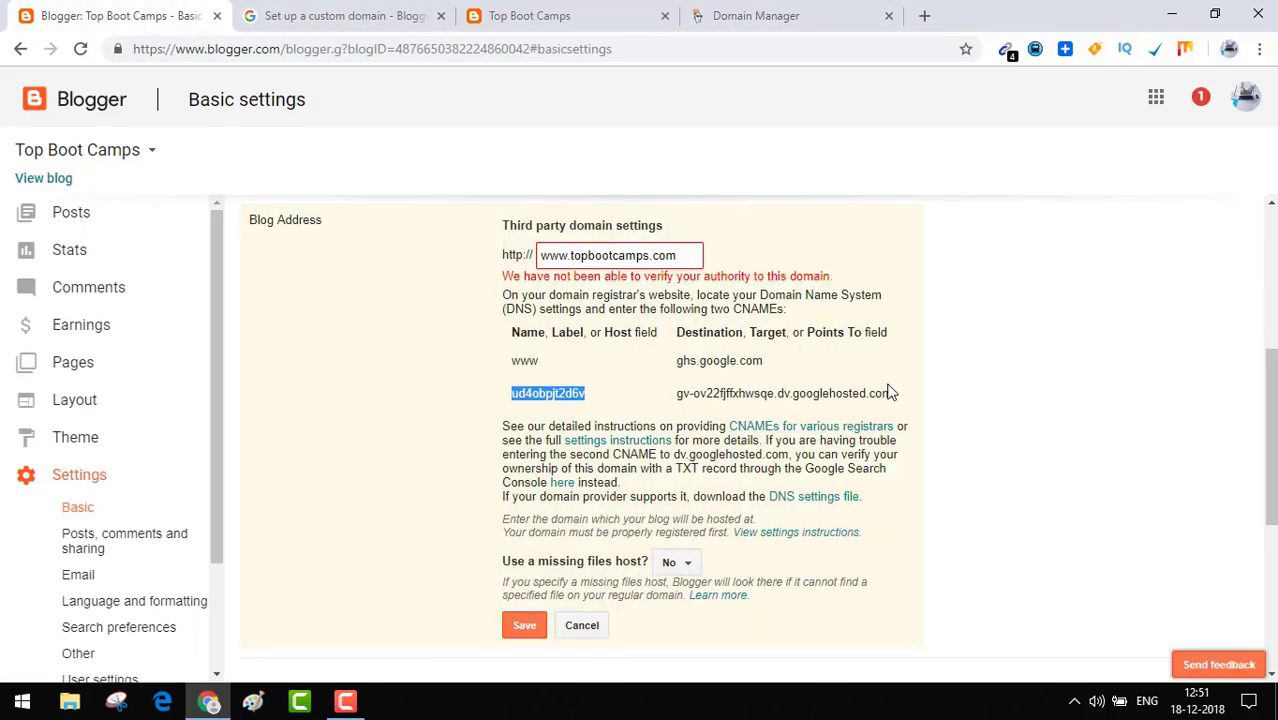
drag(895, 393, 682, 408)
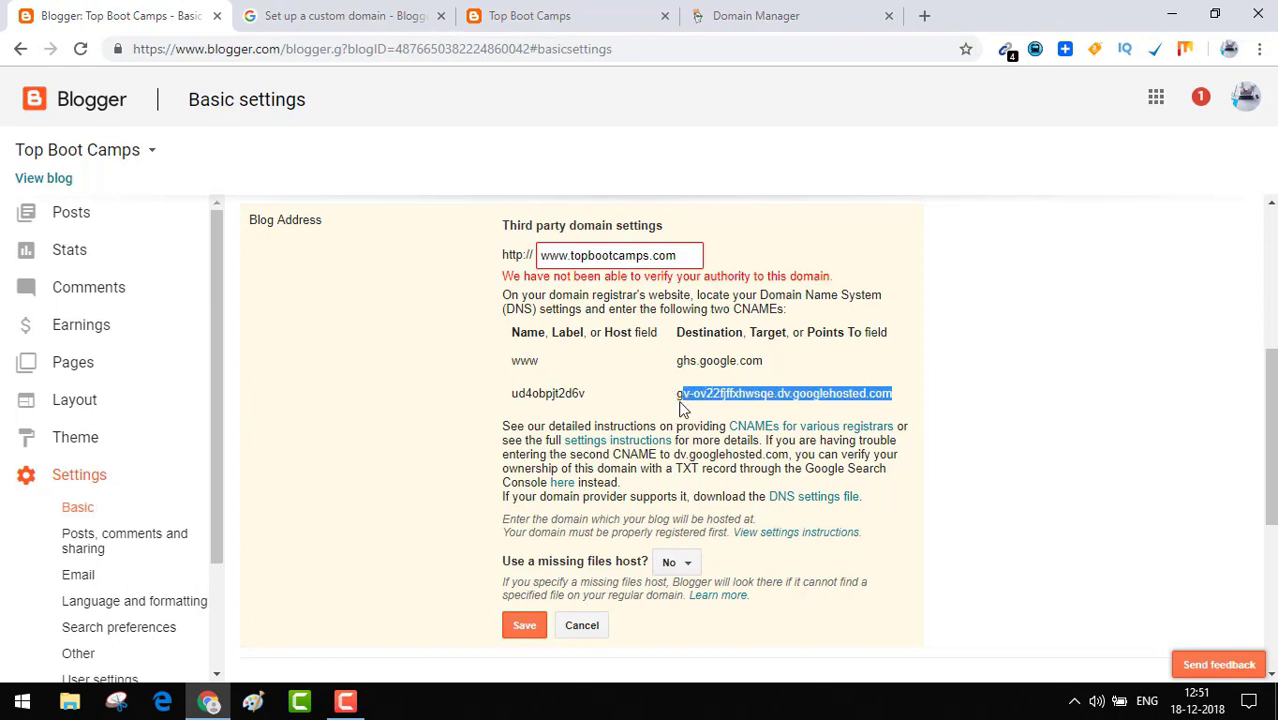
click(680, 408)
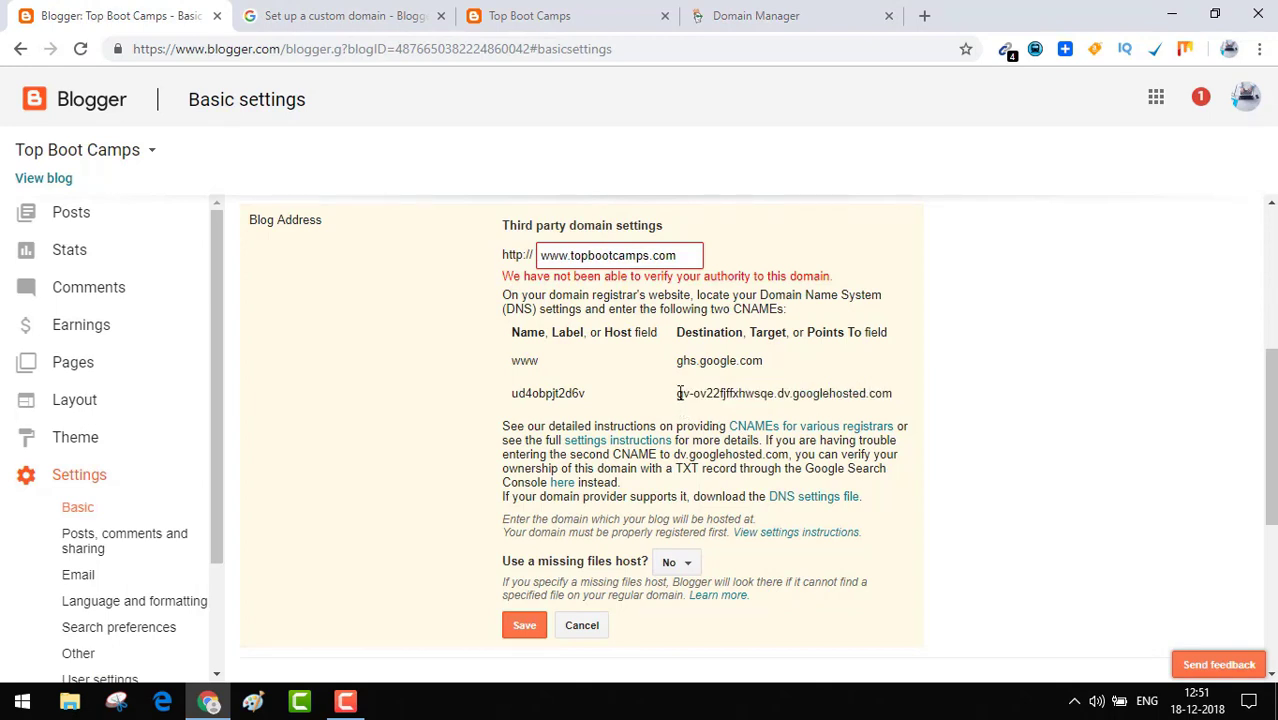
drag(676, 393, 891, 388)
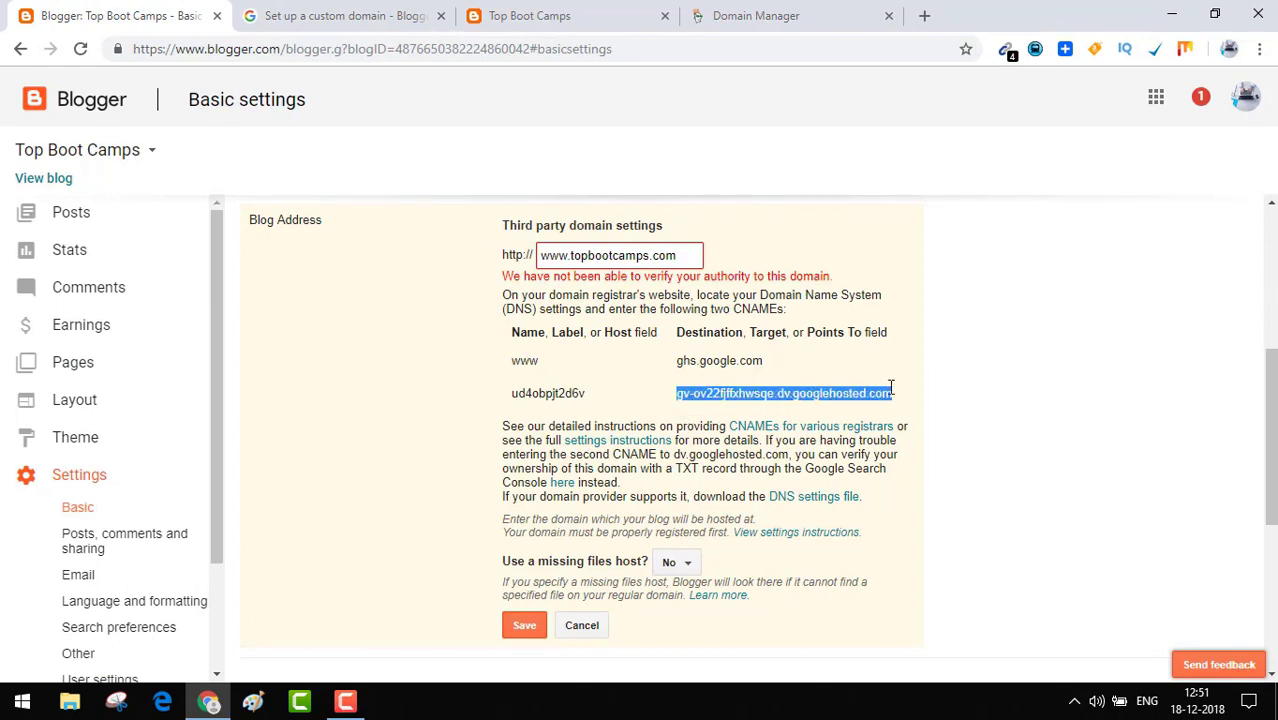
click(716, 20)
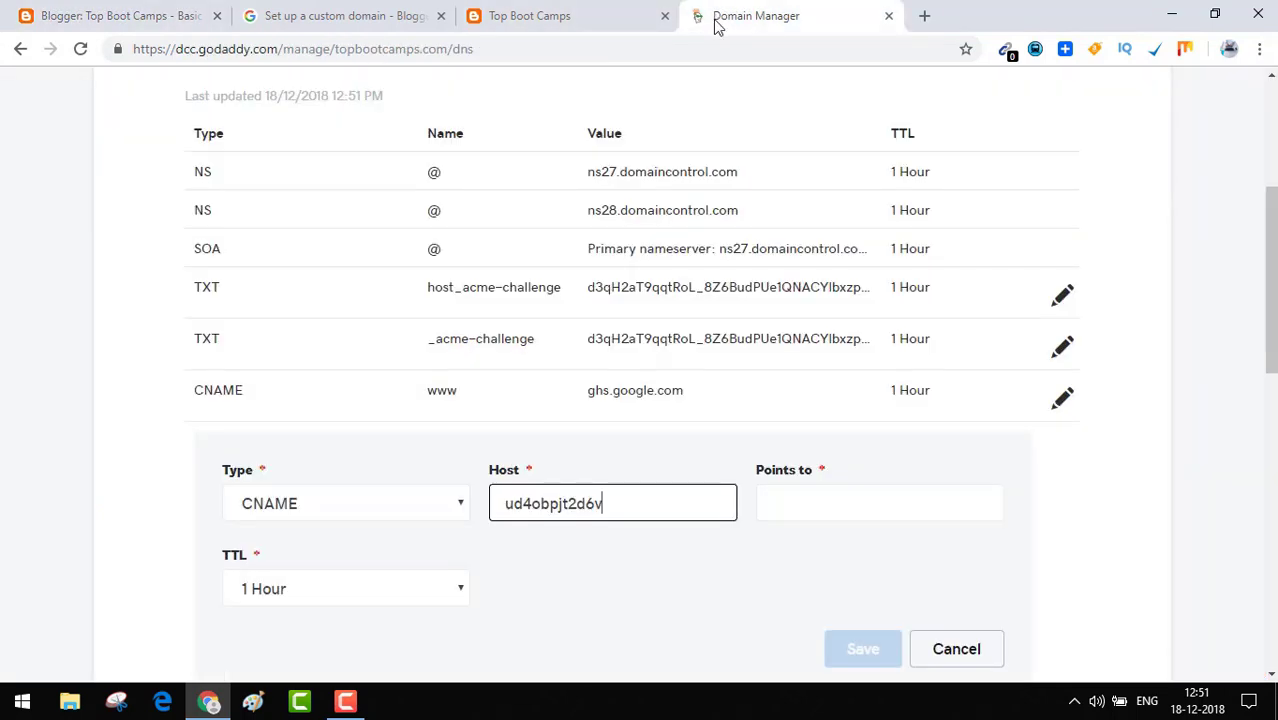
click(772, 500)
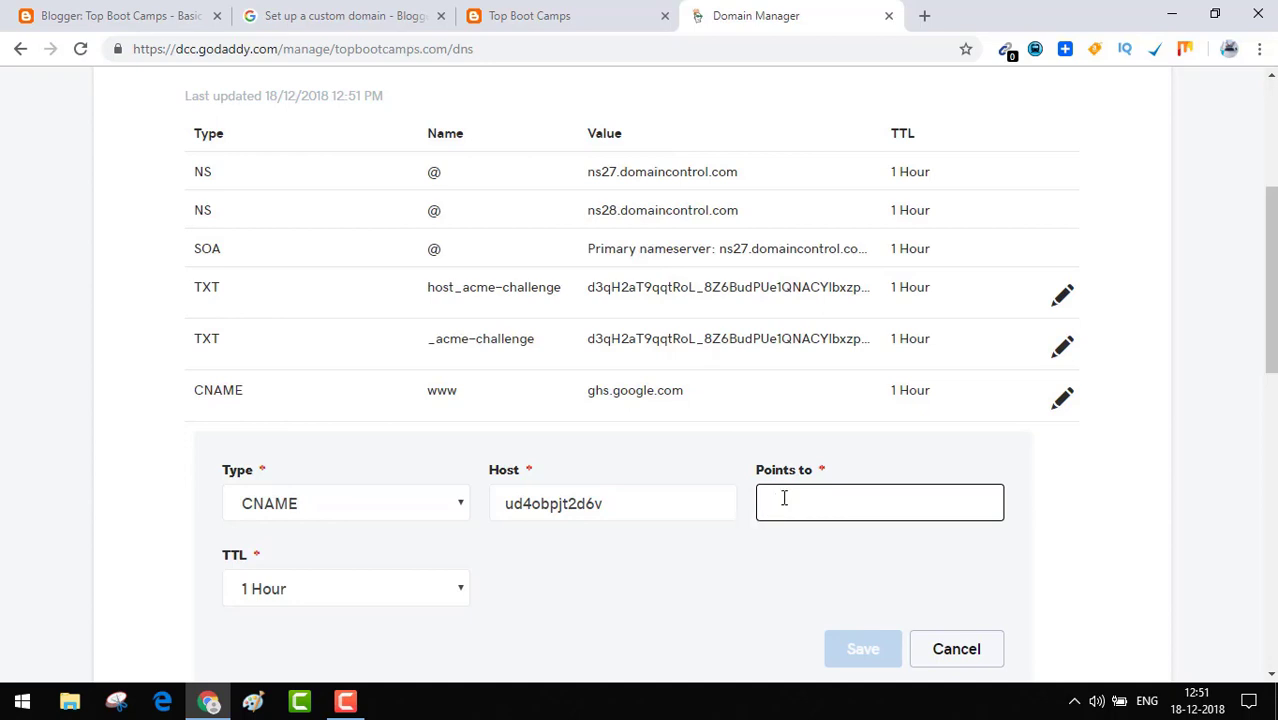
key(ctrl+v)
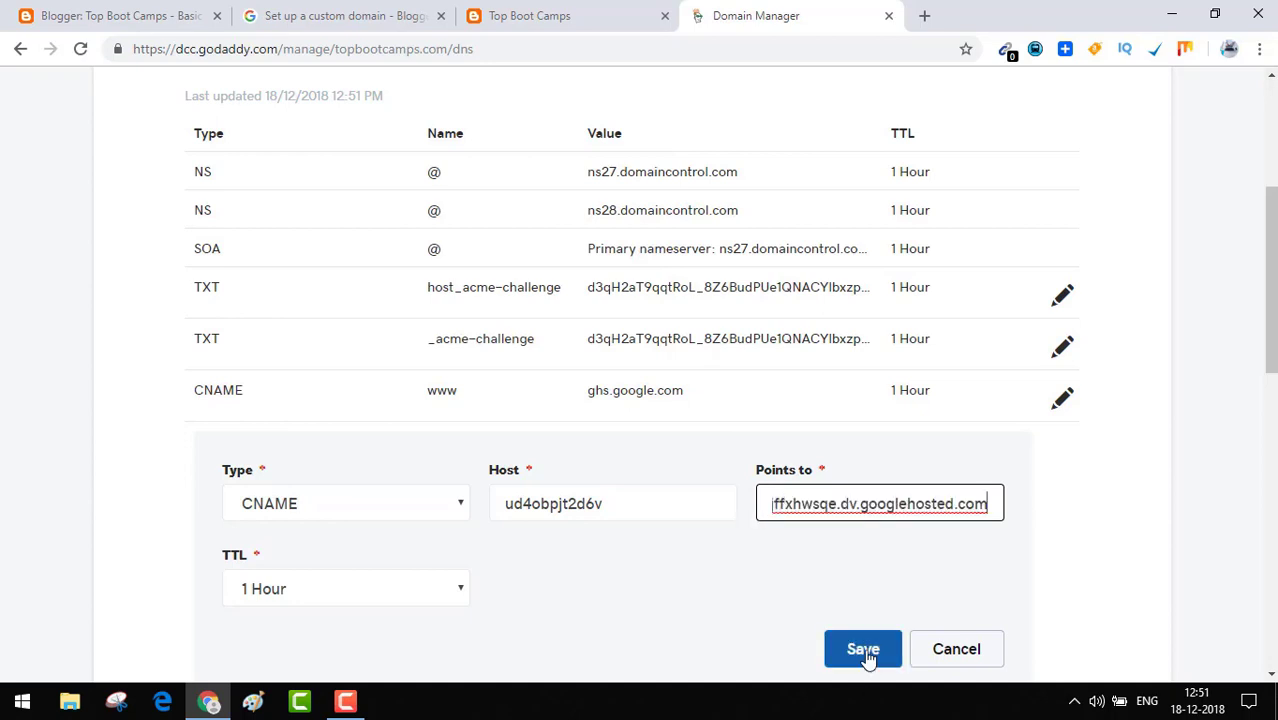
click(864, 651)
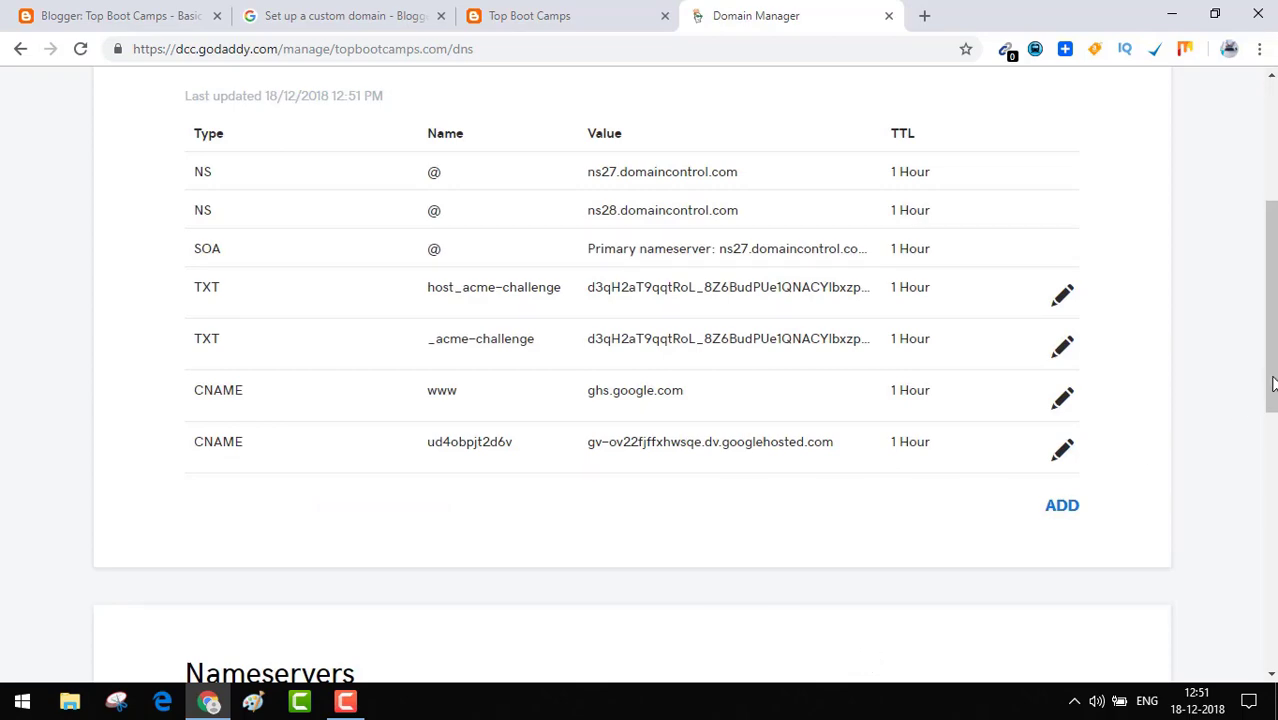
drag(1272, 390, 1272, 458)
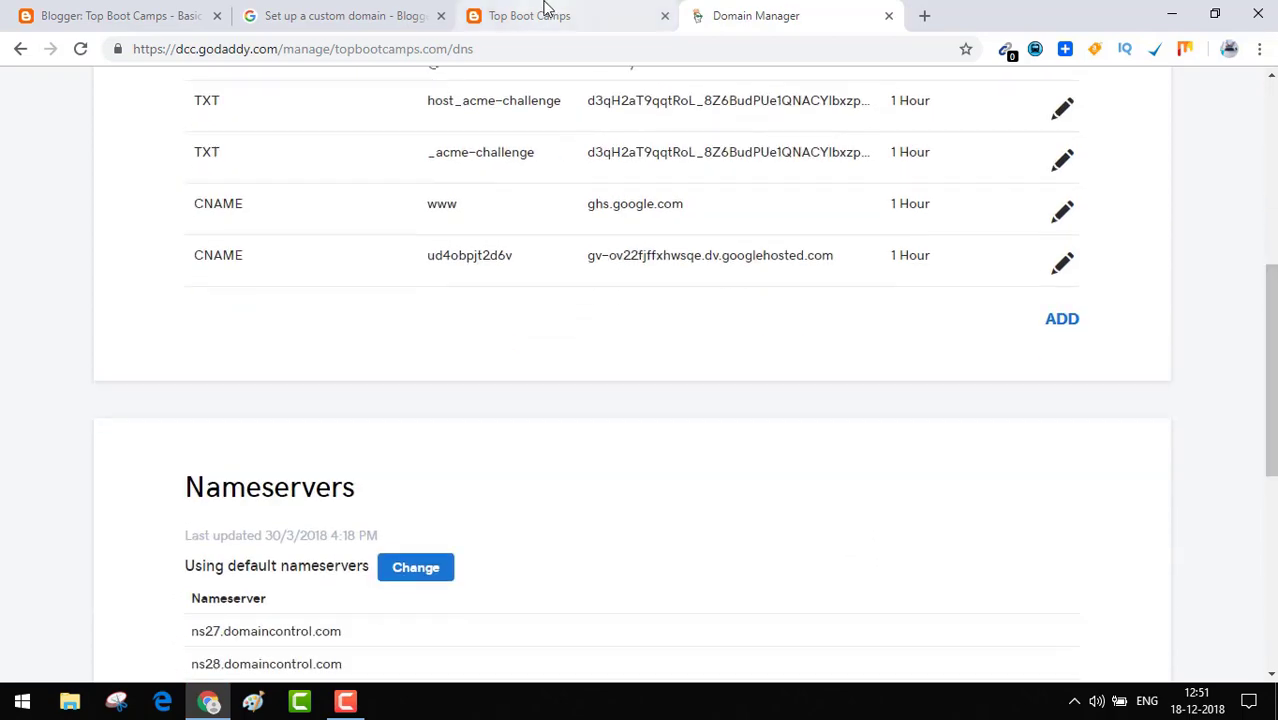
click(546, 11)
click(30, 12)
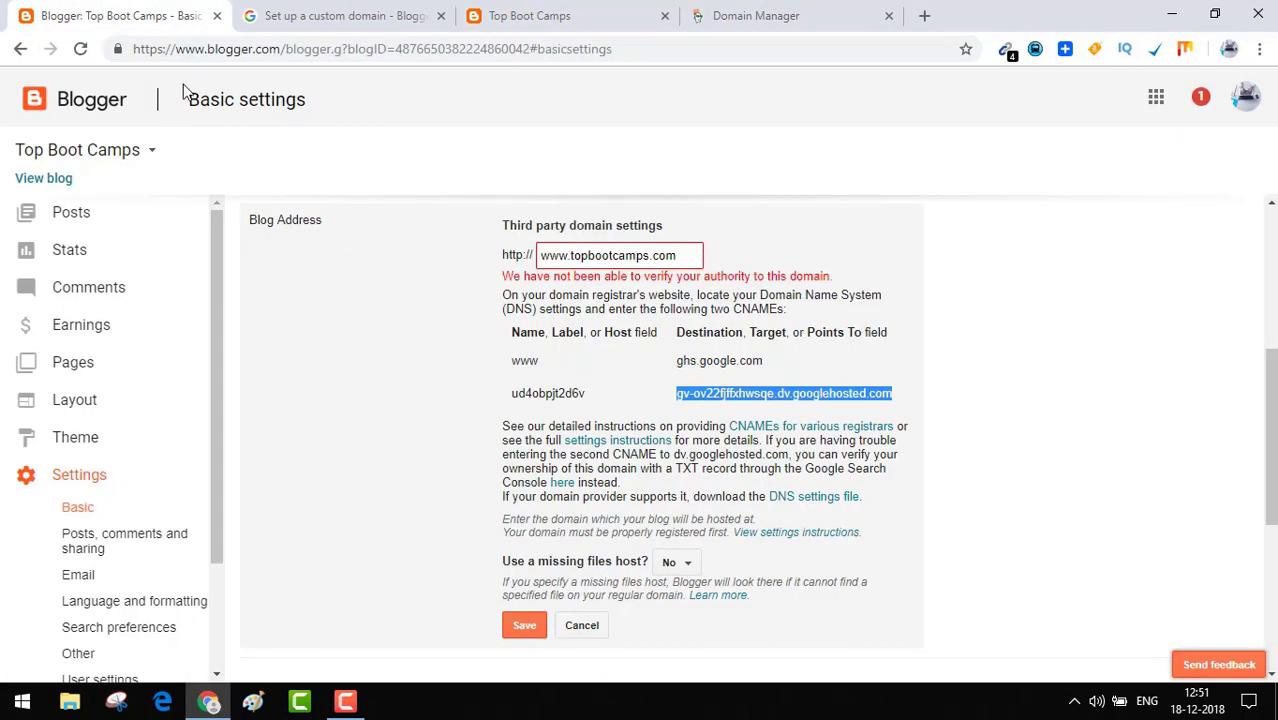
click(527, 626)
In the help article, highlight the final step about the blogspot address redirecting.
key(ctrl+Tab)
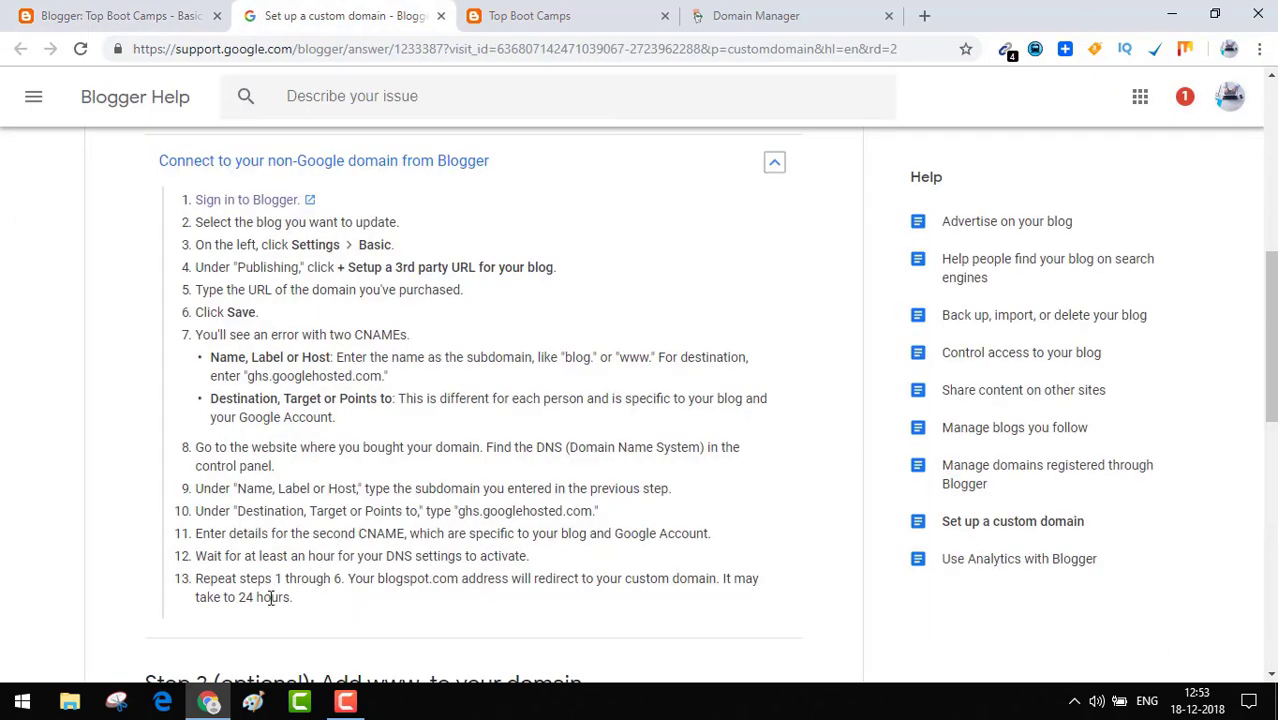
click(327, 597)
triple_click(409, 598)
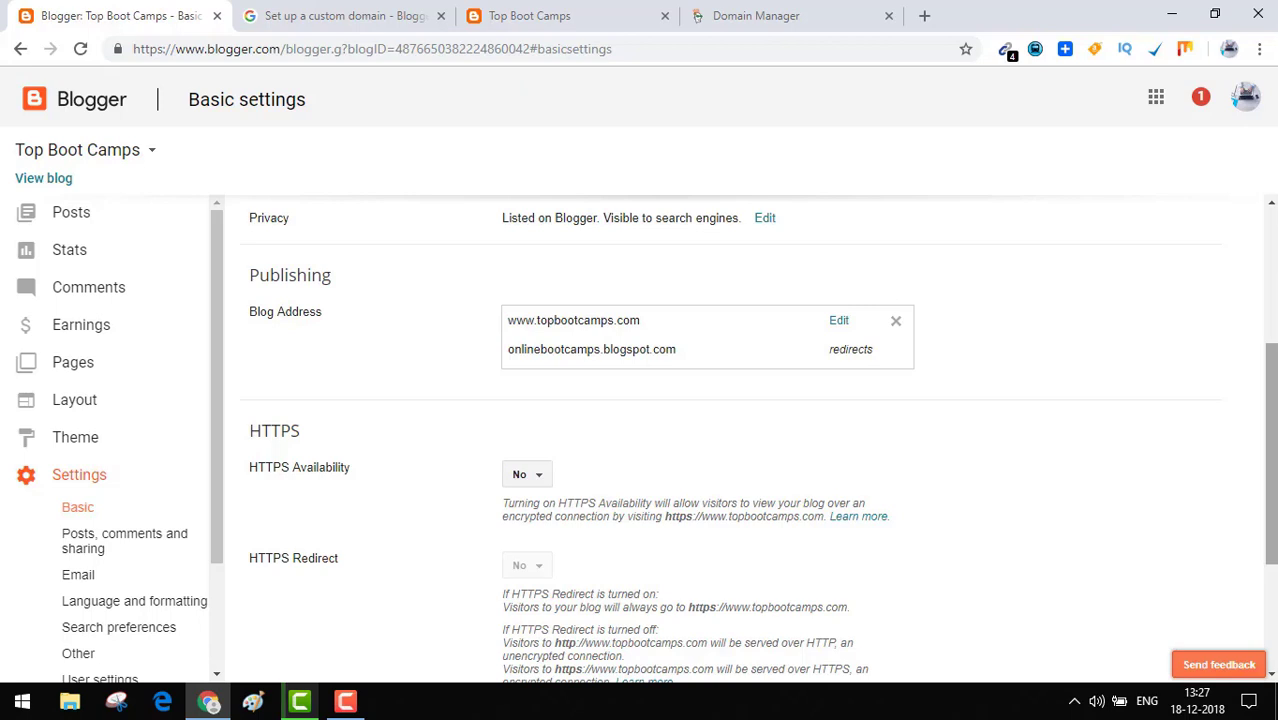
click(567, 12)
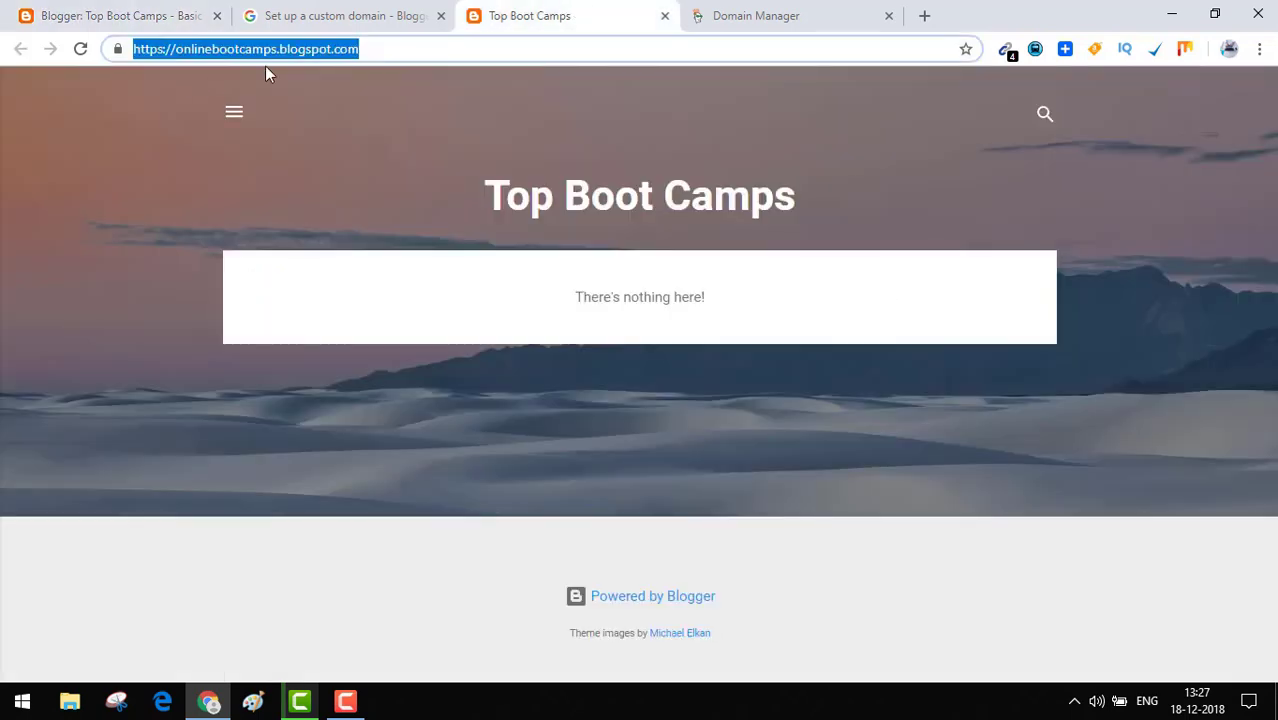
click(368, 48)
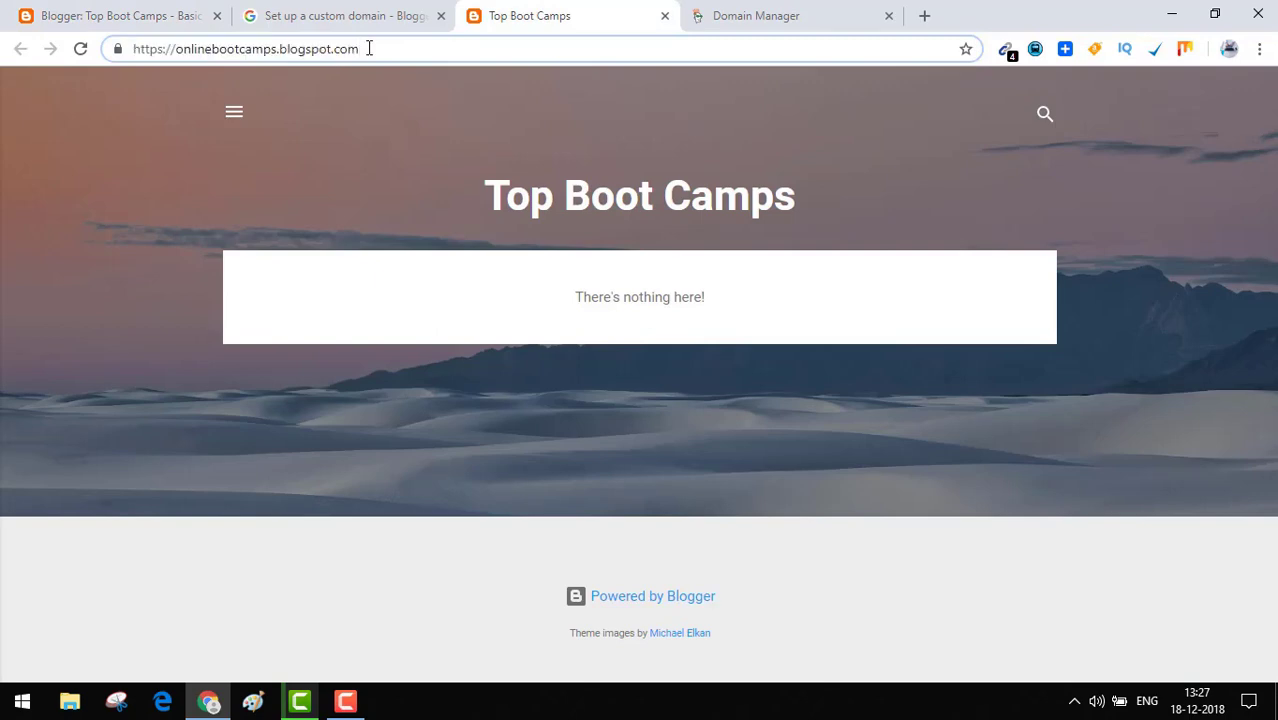
key(Return)
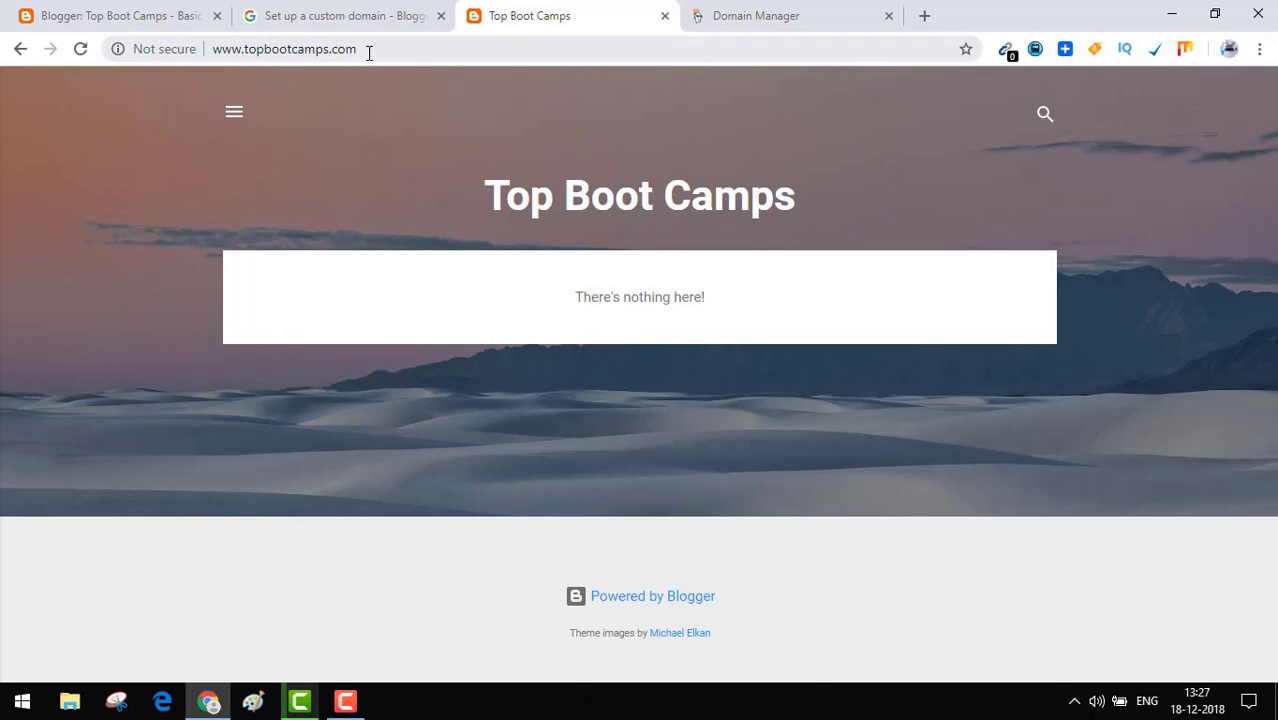
drag(369, 52, 208, 62)
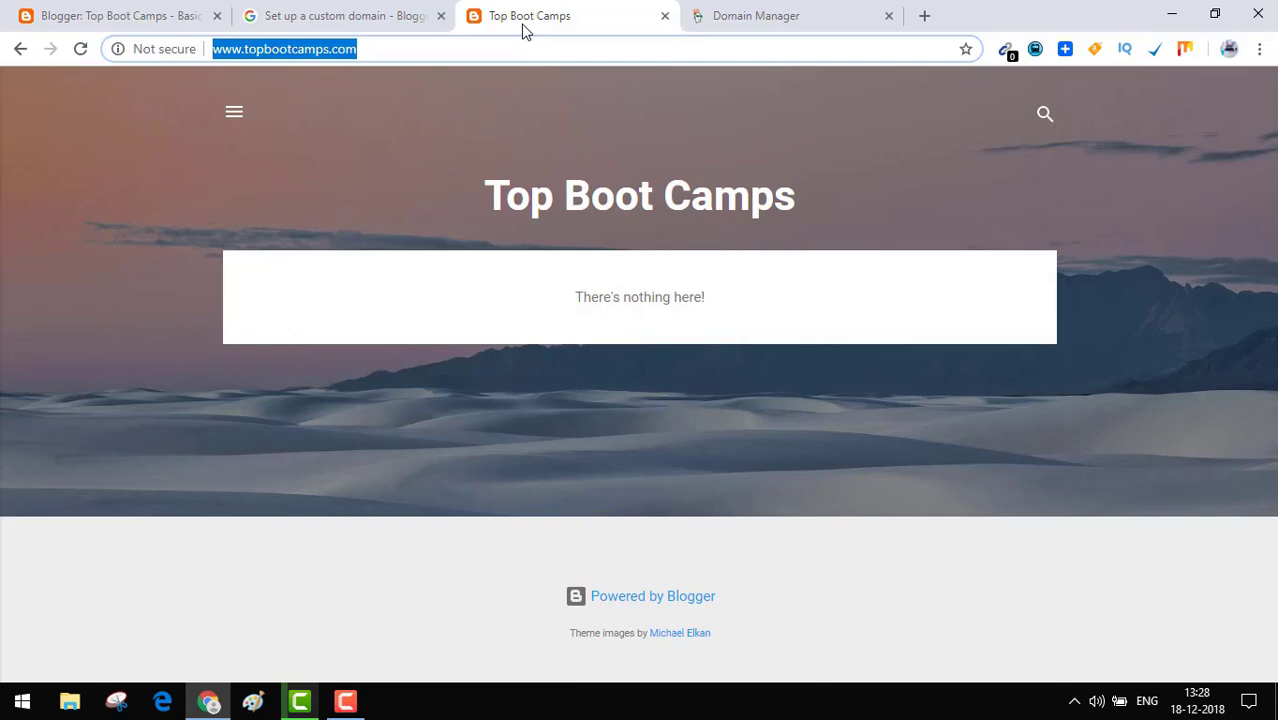
click(134, 15)
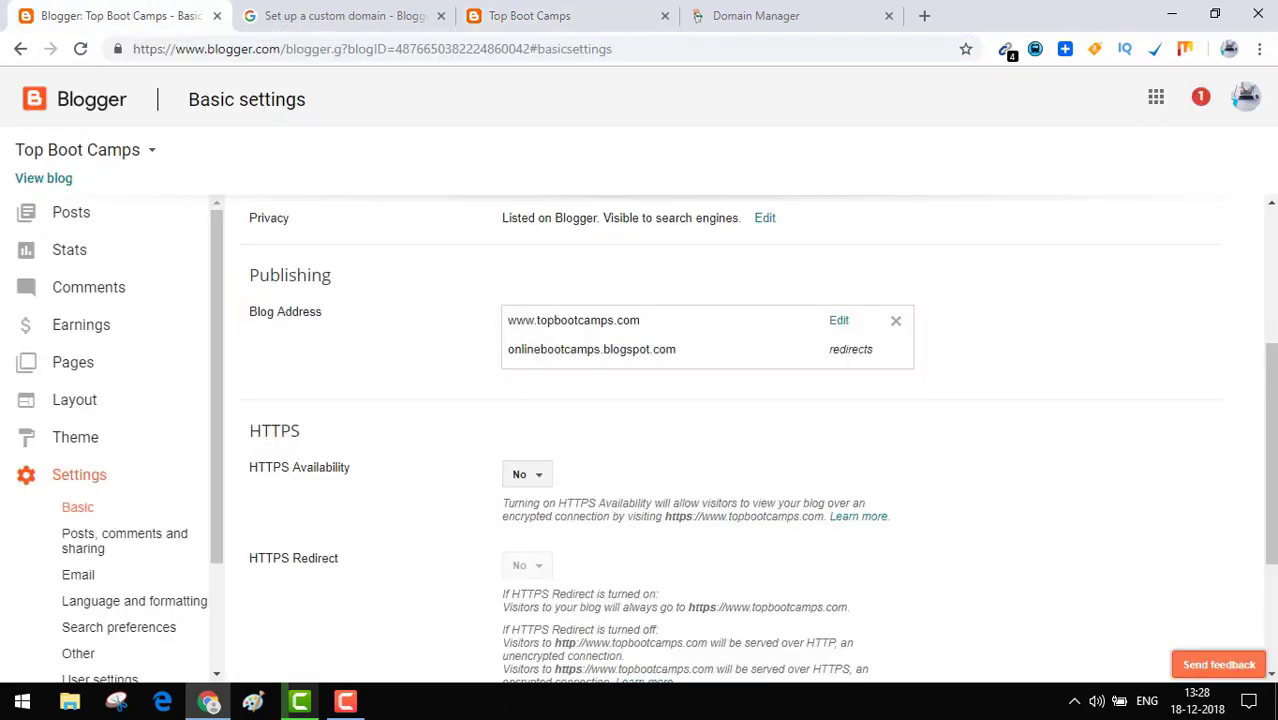
Set HTTPS Availability to Yes in Blogger's Basic settings.
scroll(980, 392, down, 1)
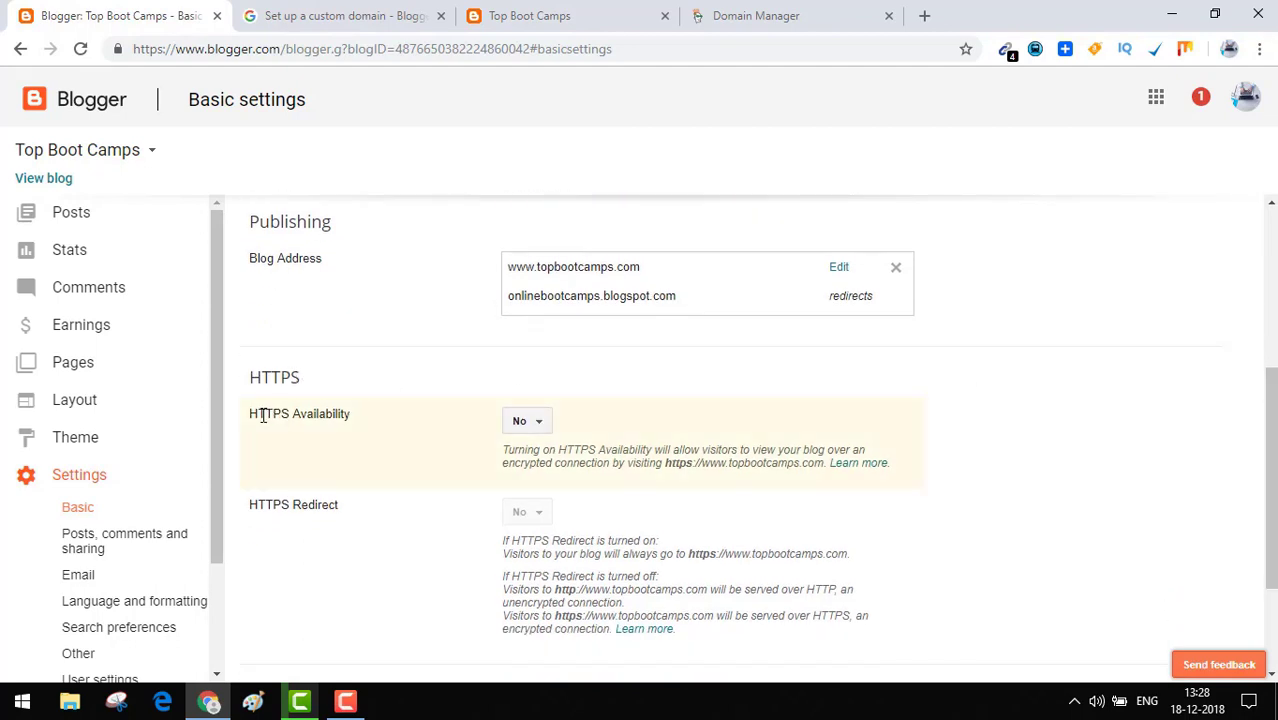
click(541, 425)
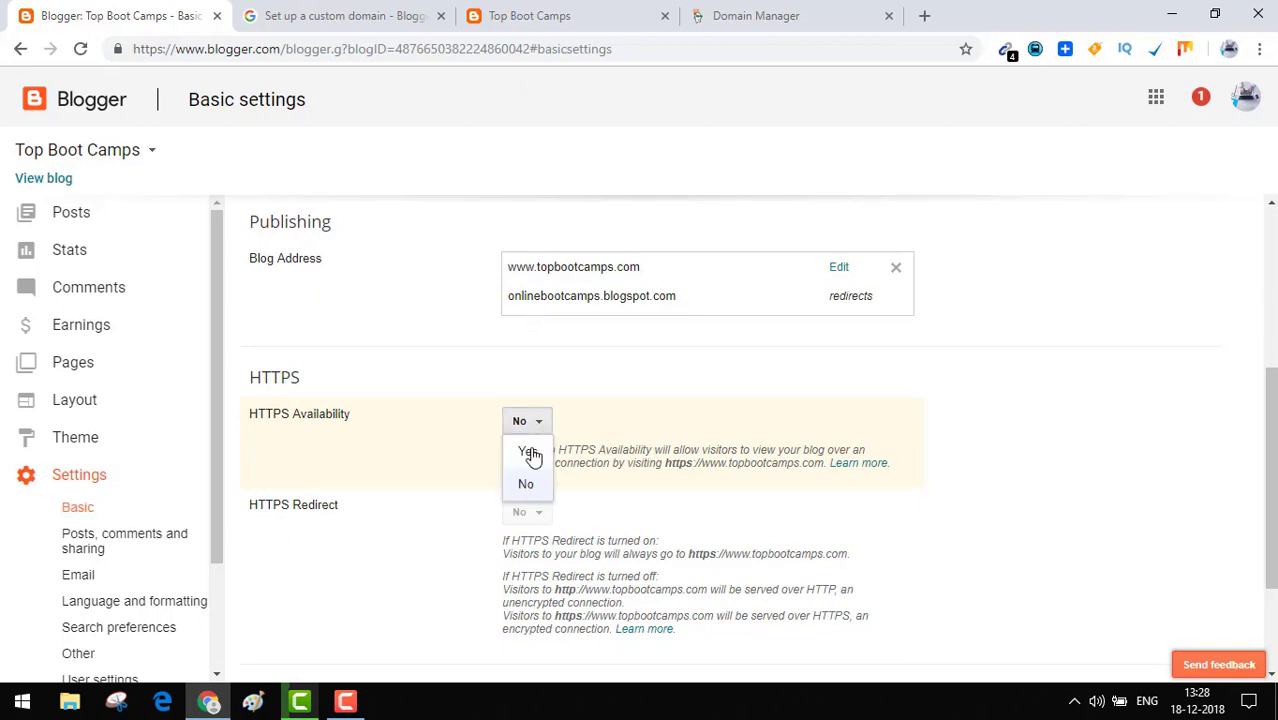
click(530, 454)
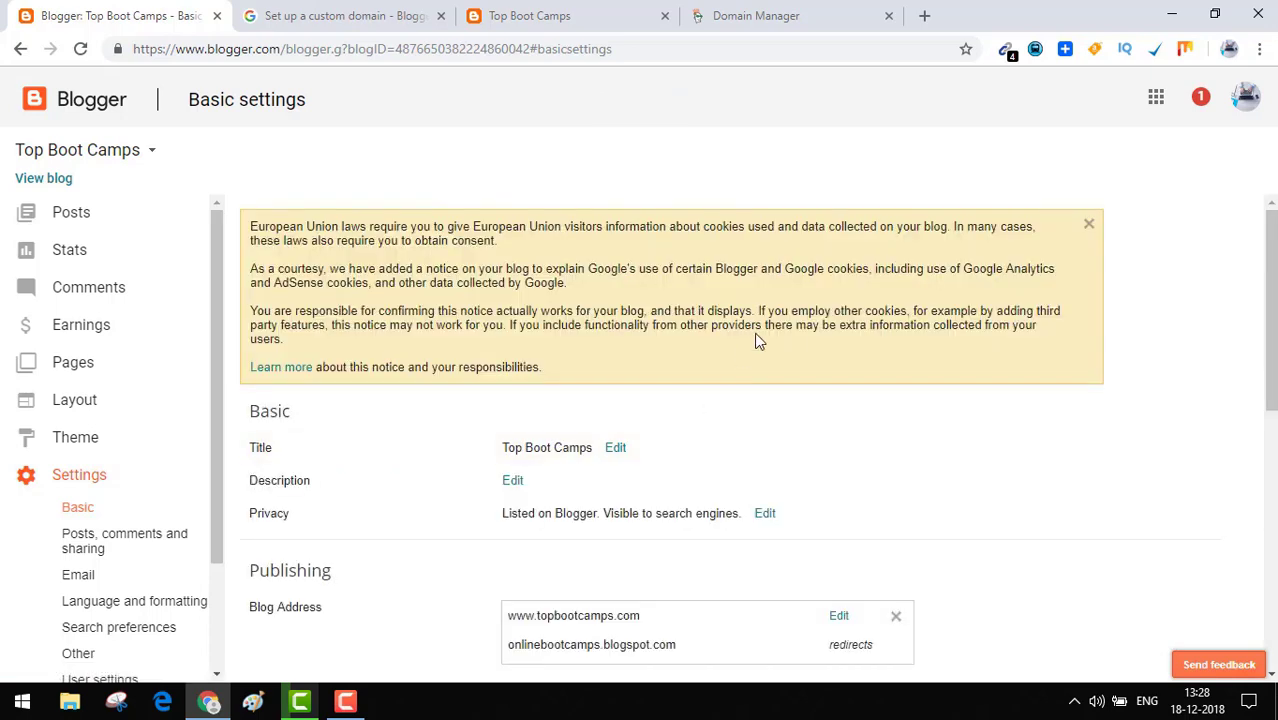
drag(1272, 295, 1272, 480)
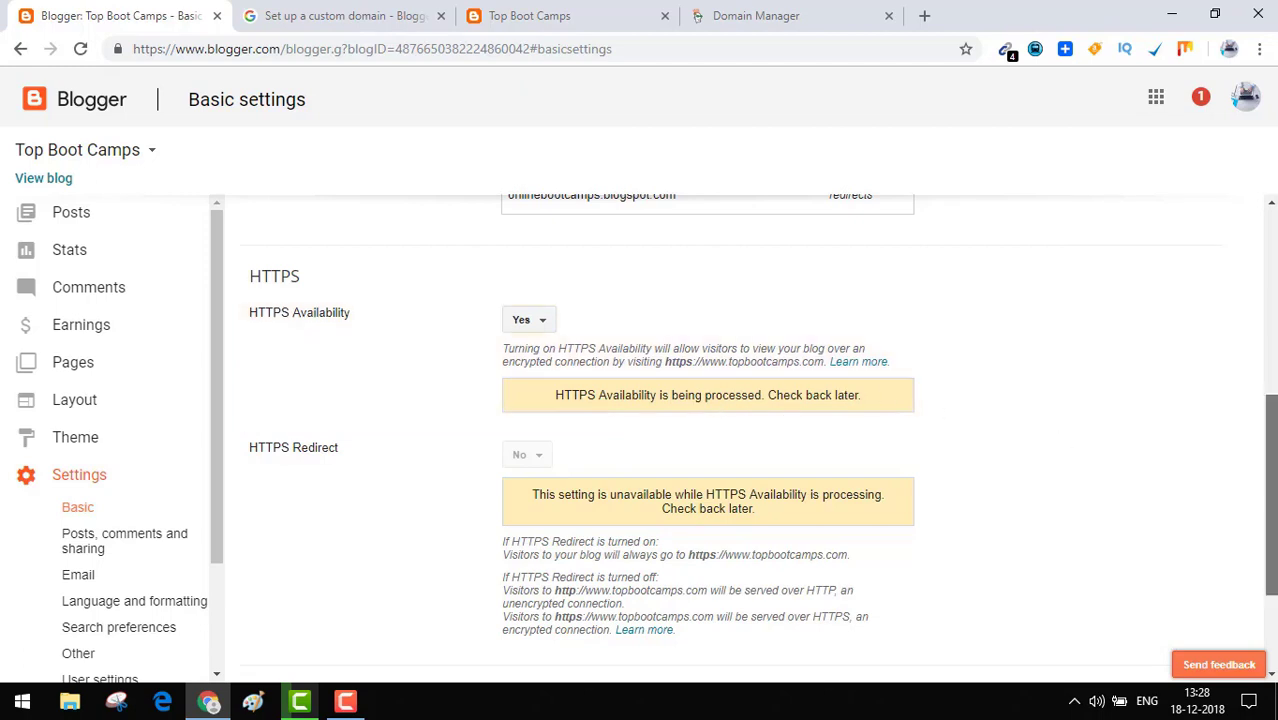
drag(1272, 505, 1272, 563)
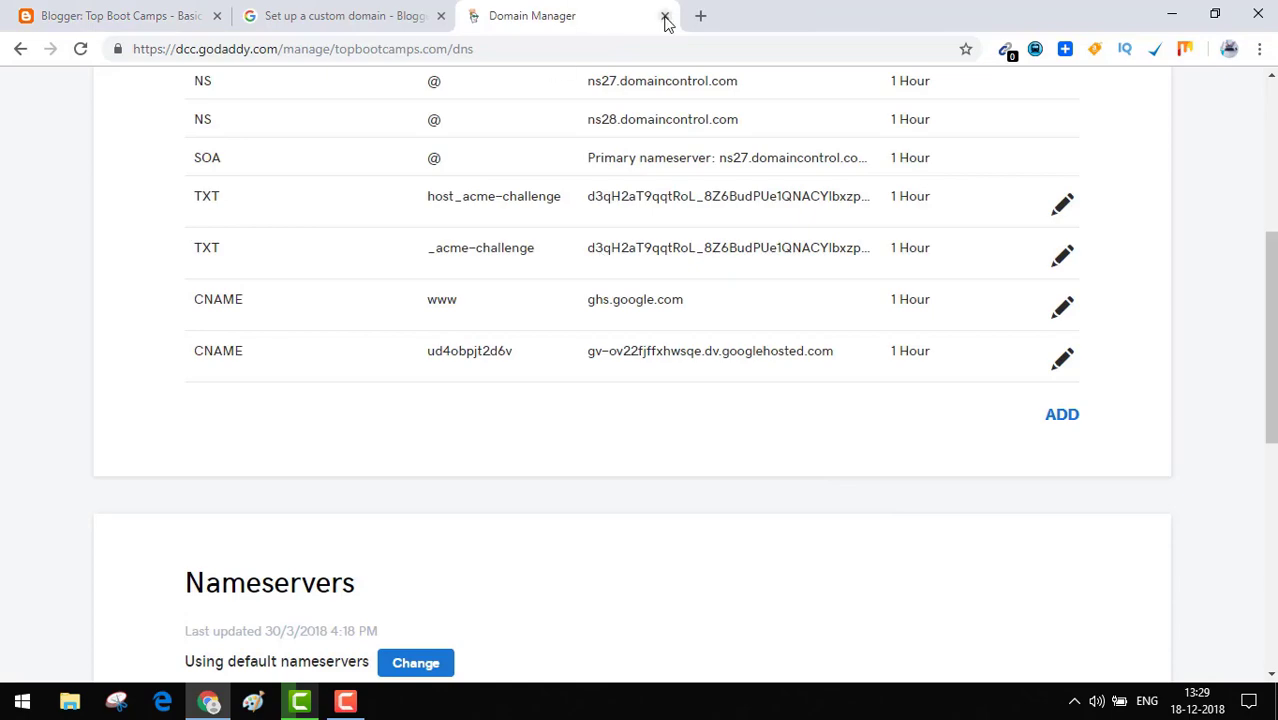
click(330, 16)
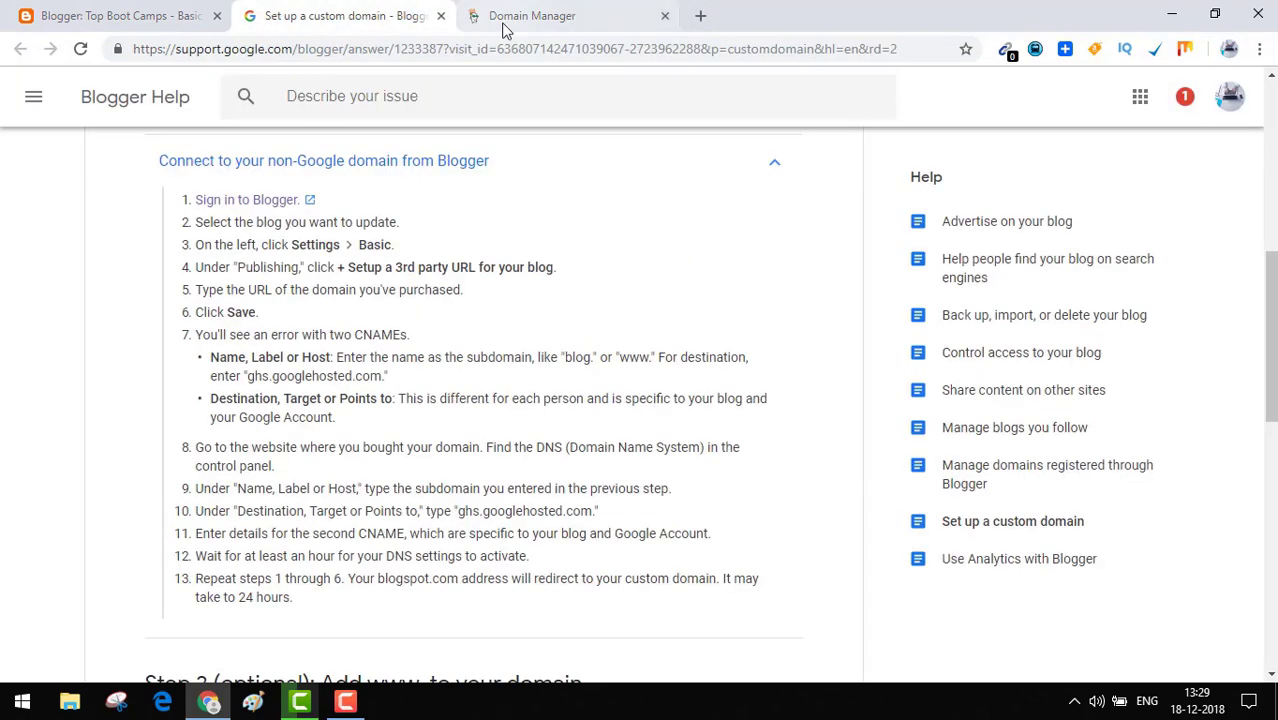
click(701, 16)
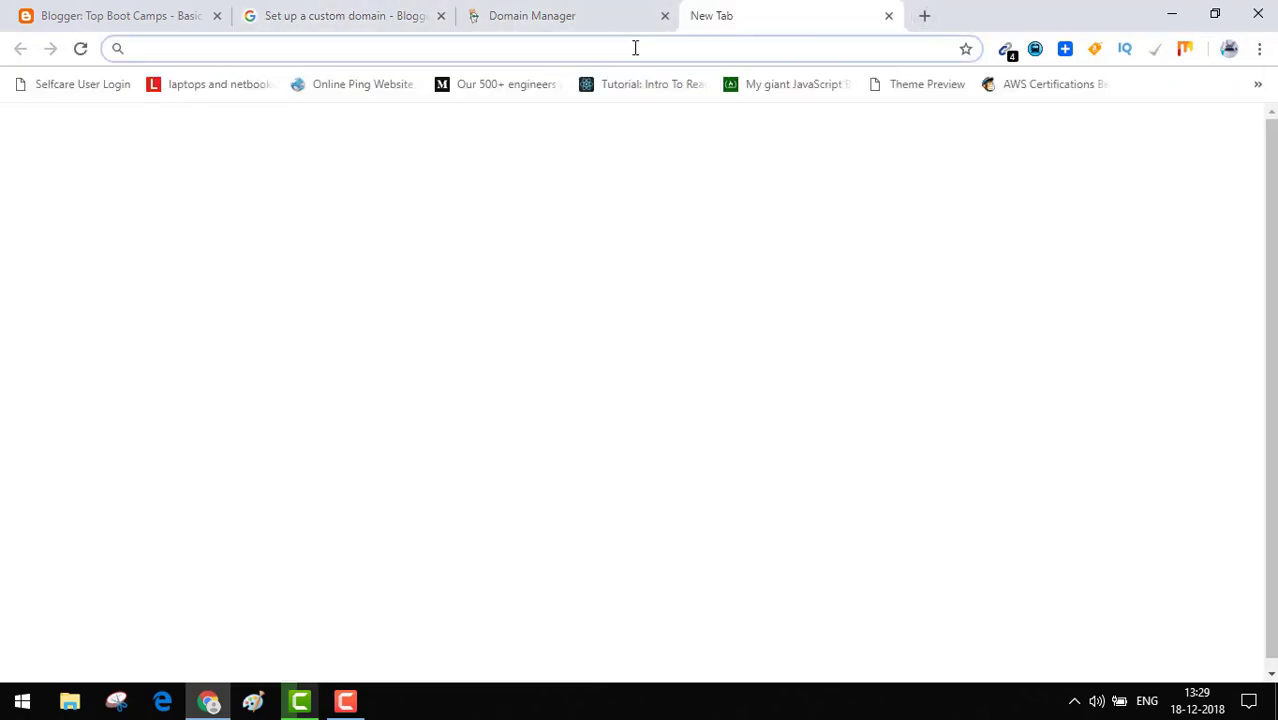
text(https)
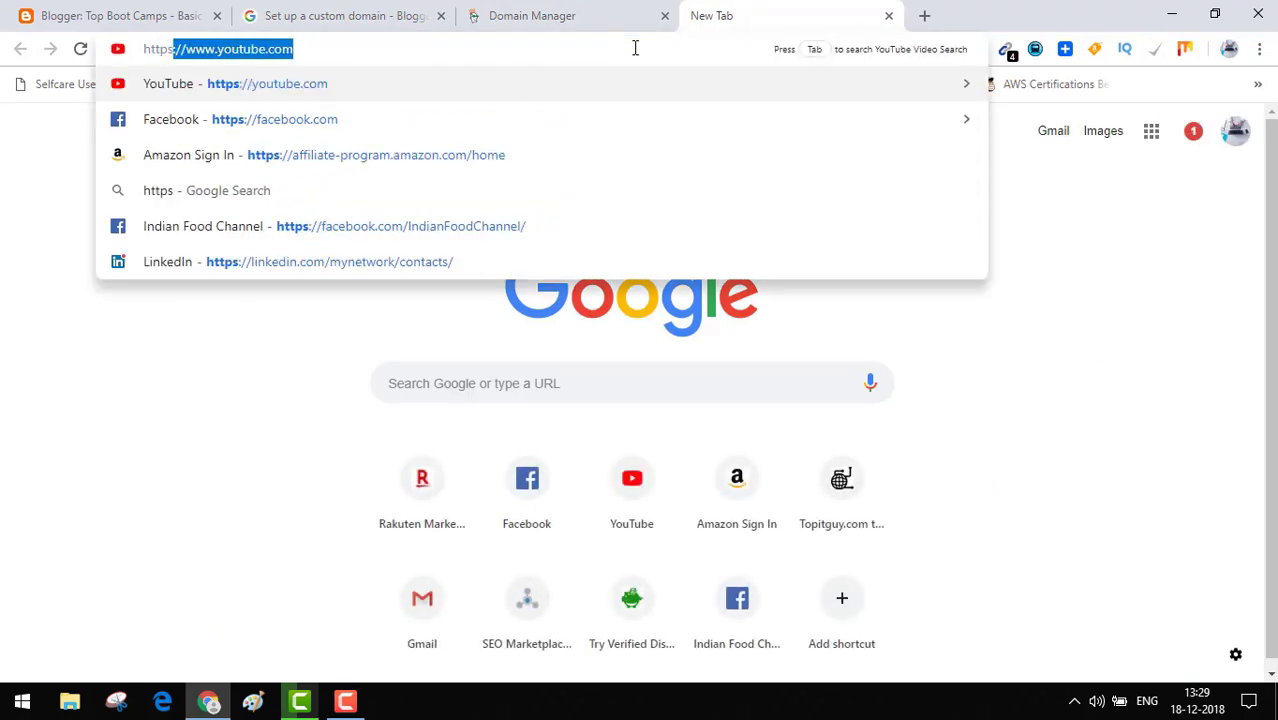
text(://www.)
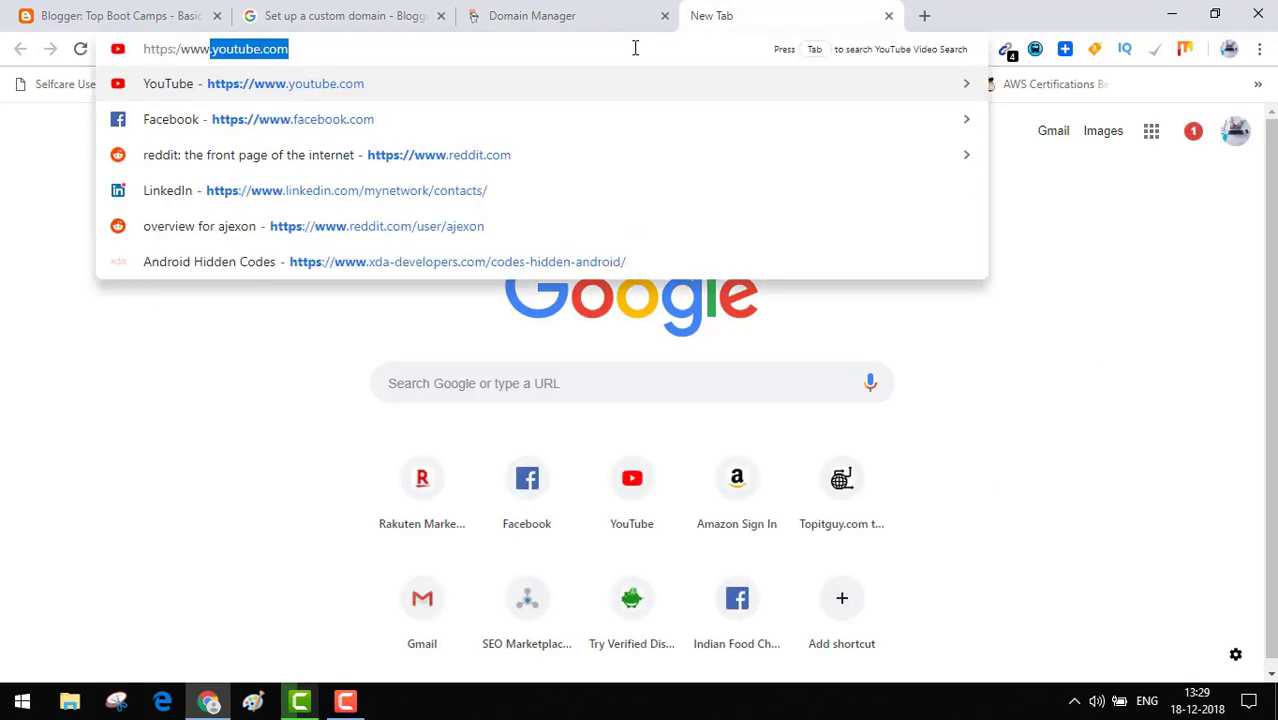
text(top)
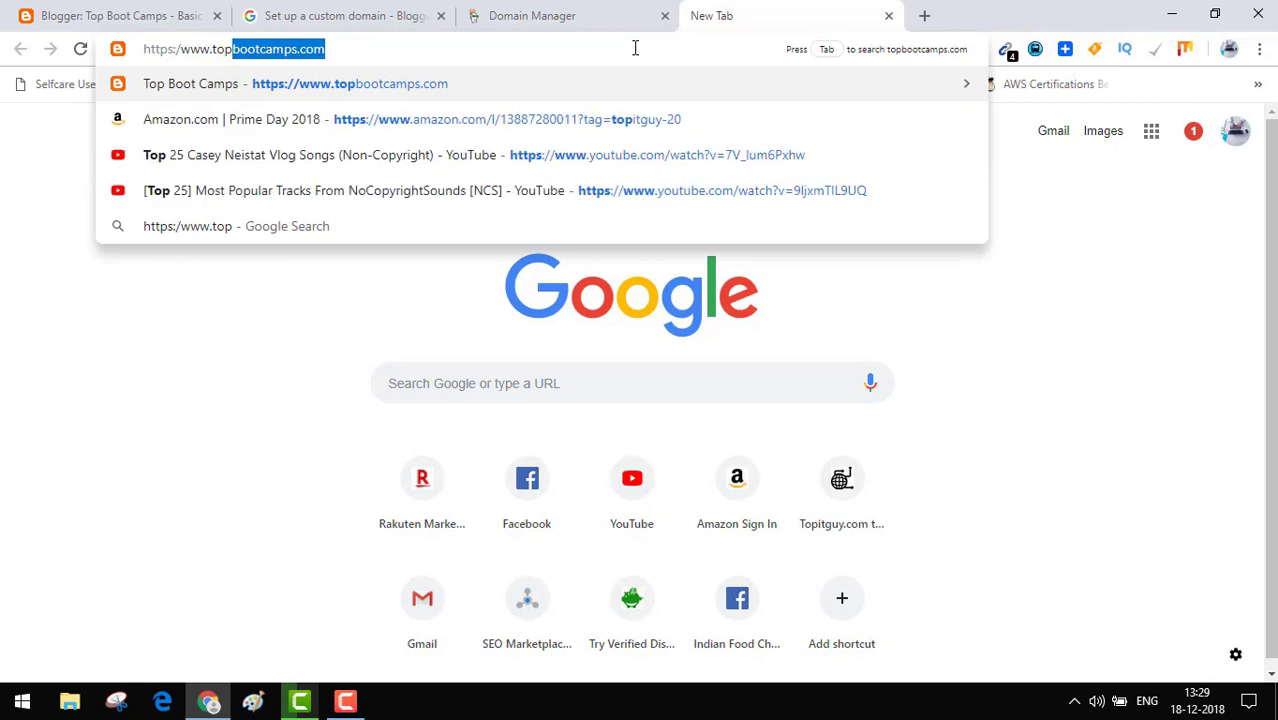
text(bootcamps.)
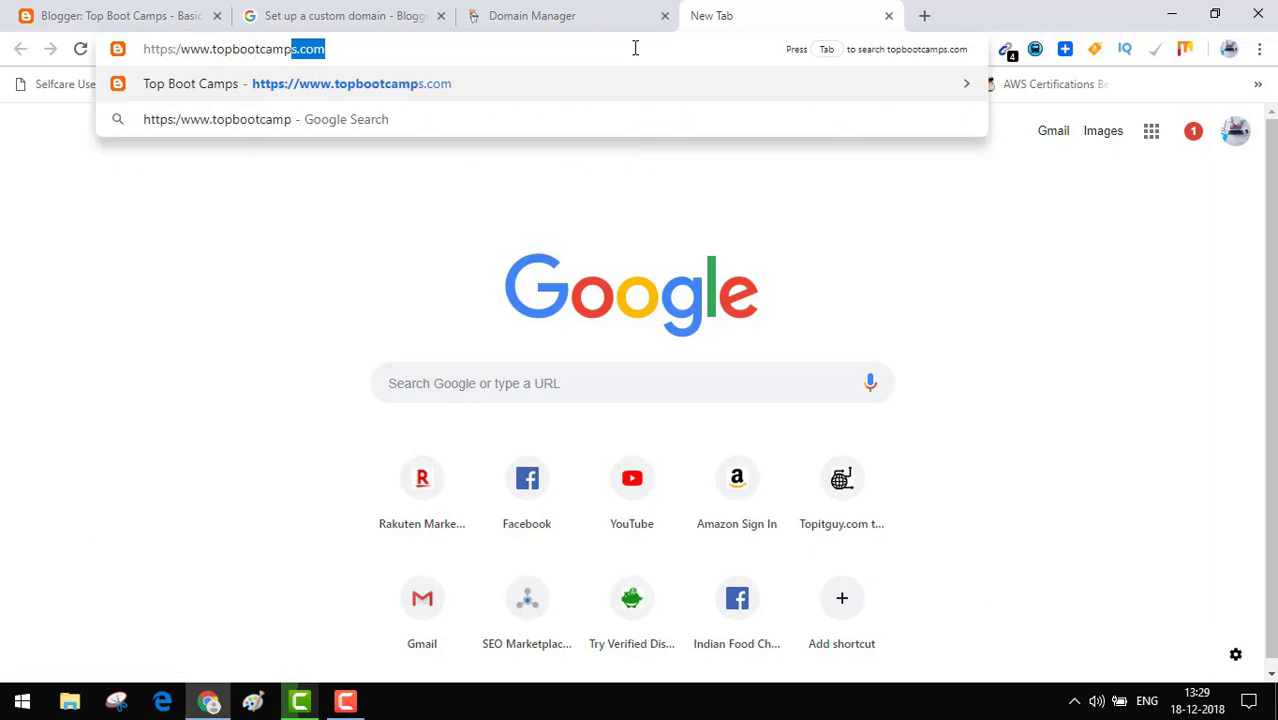
text(com)
key(Return)
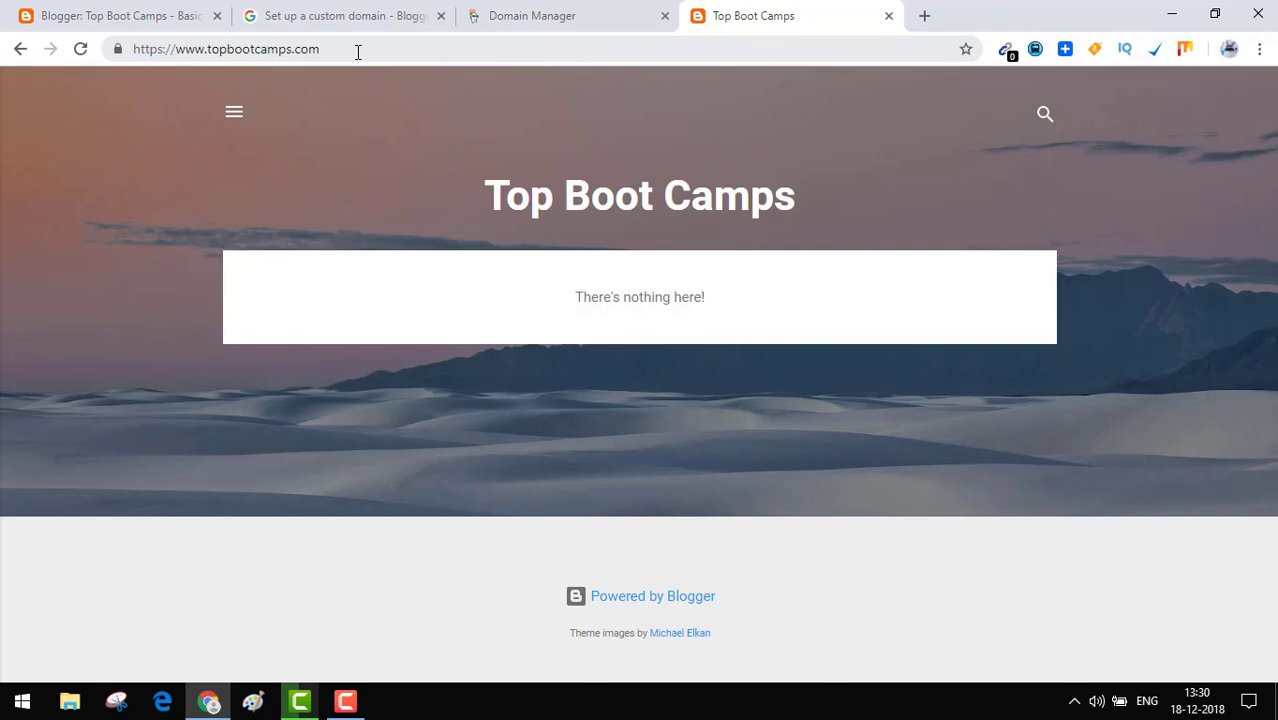
click(927, 18)
text(w)
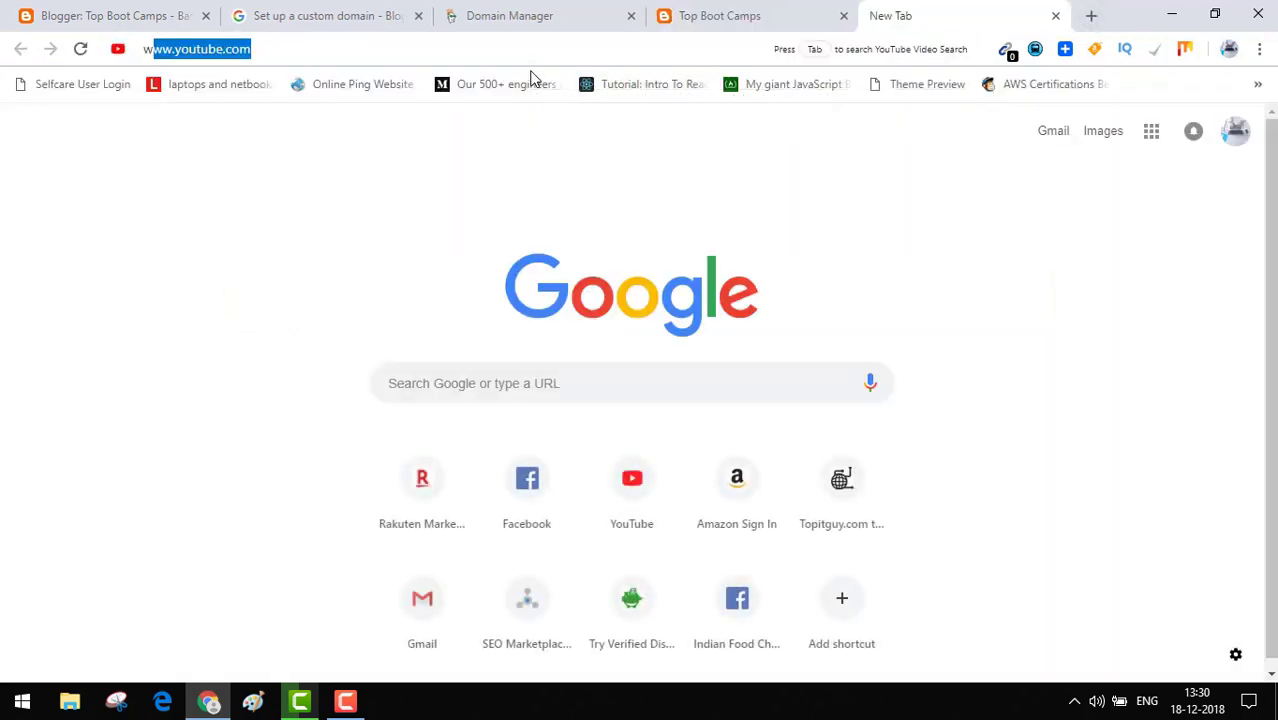
text(ww.)
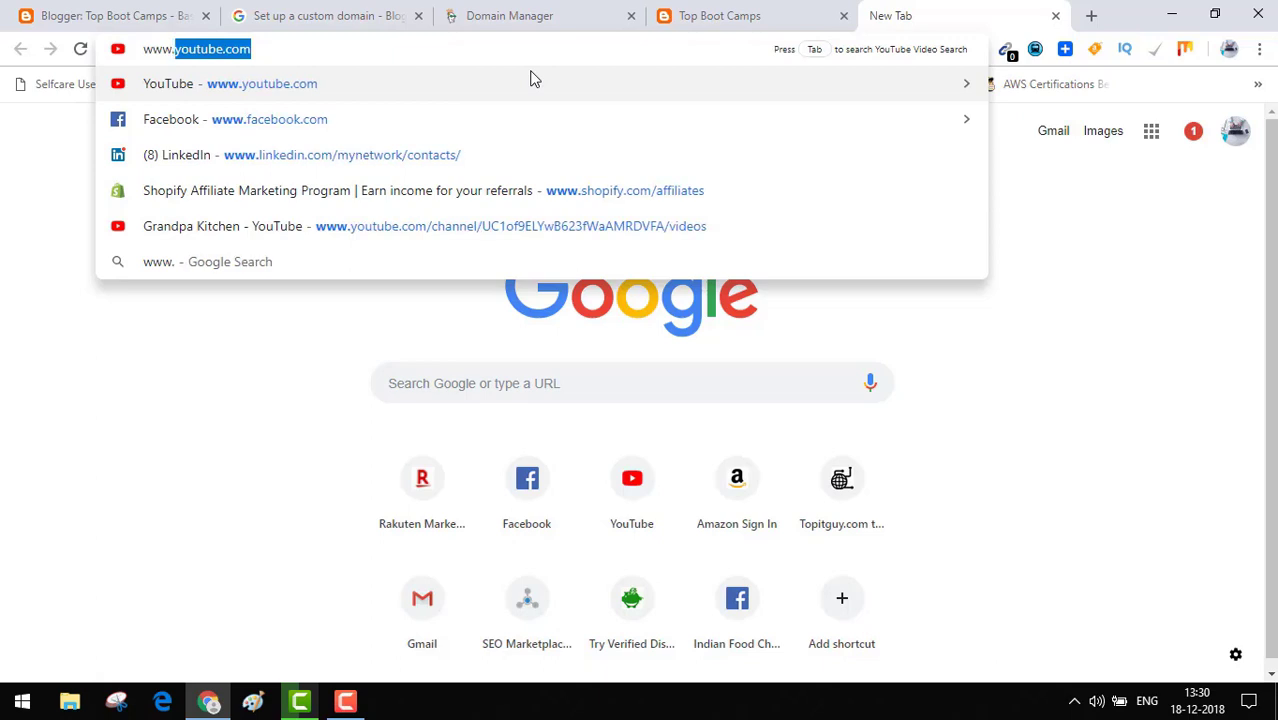
text(topbo)
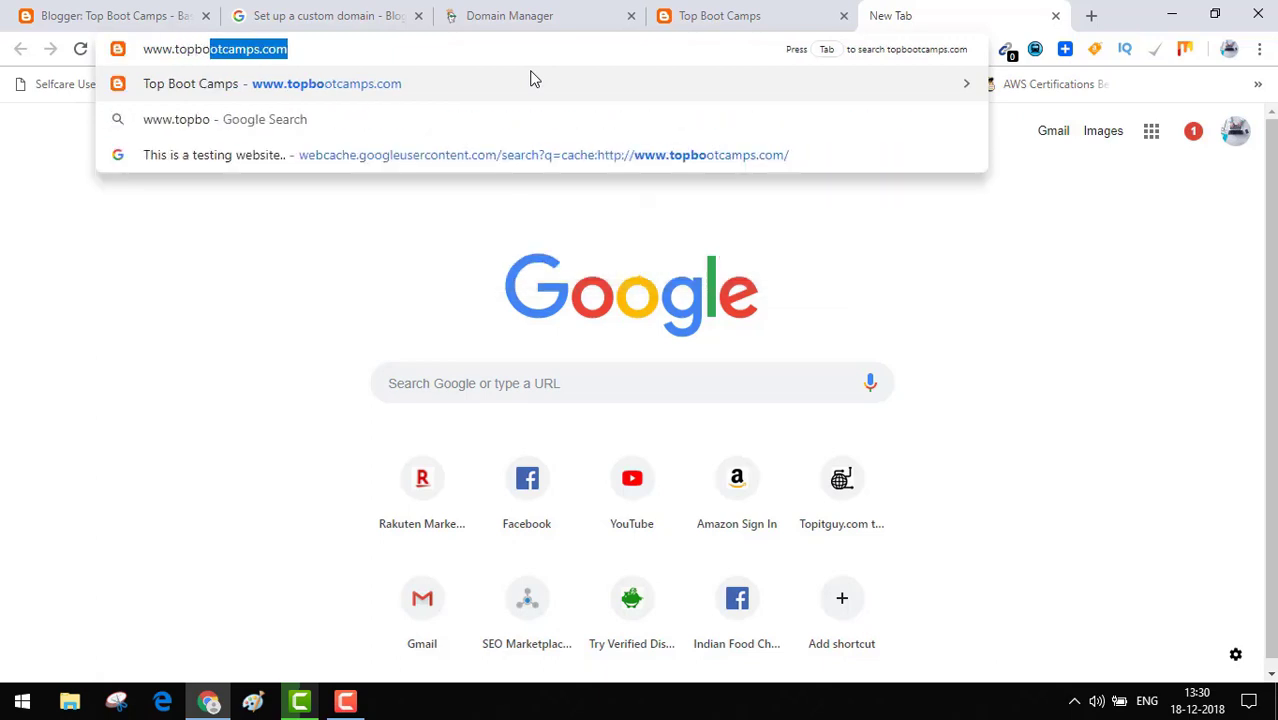
text(ttcamps)
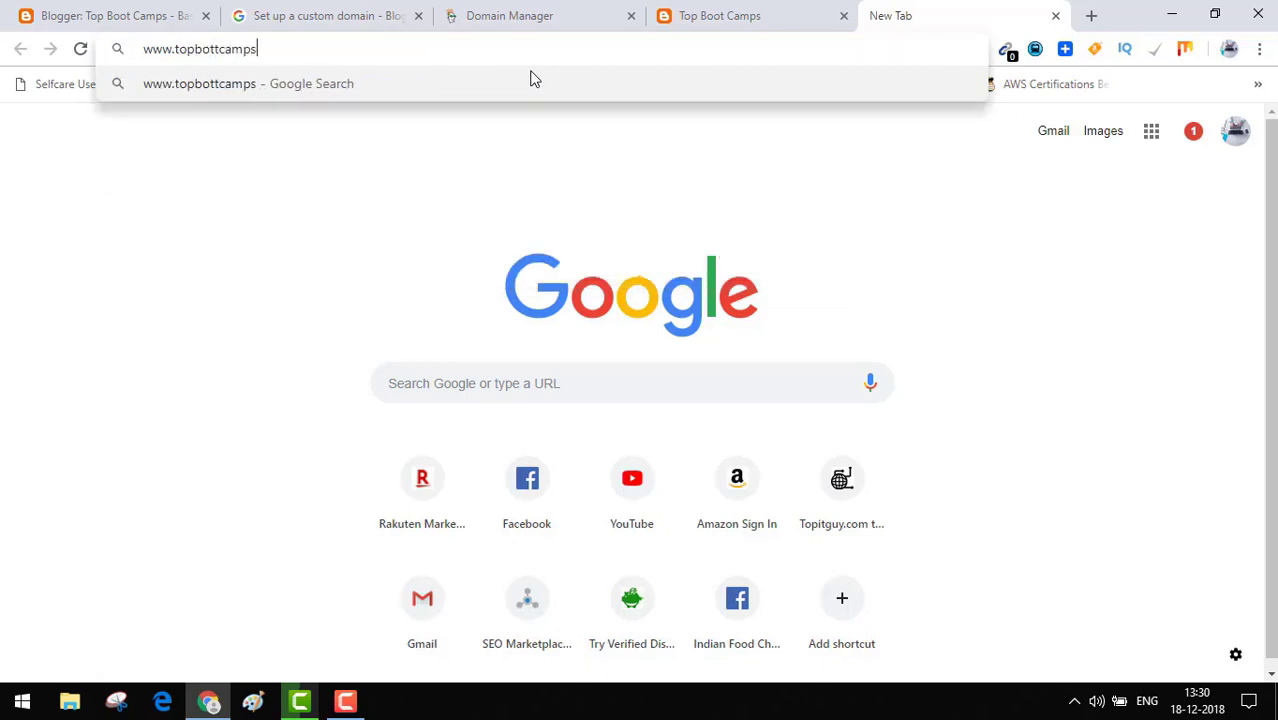
text(.com)
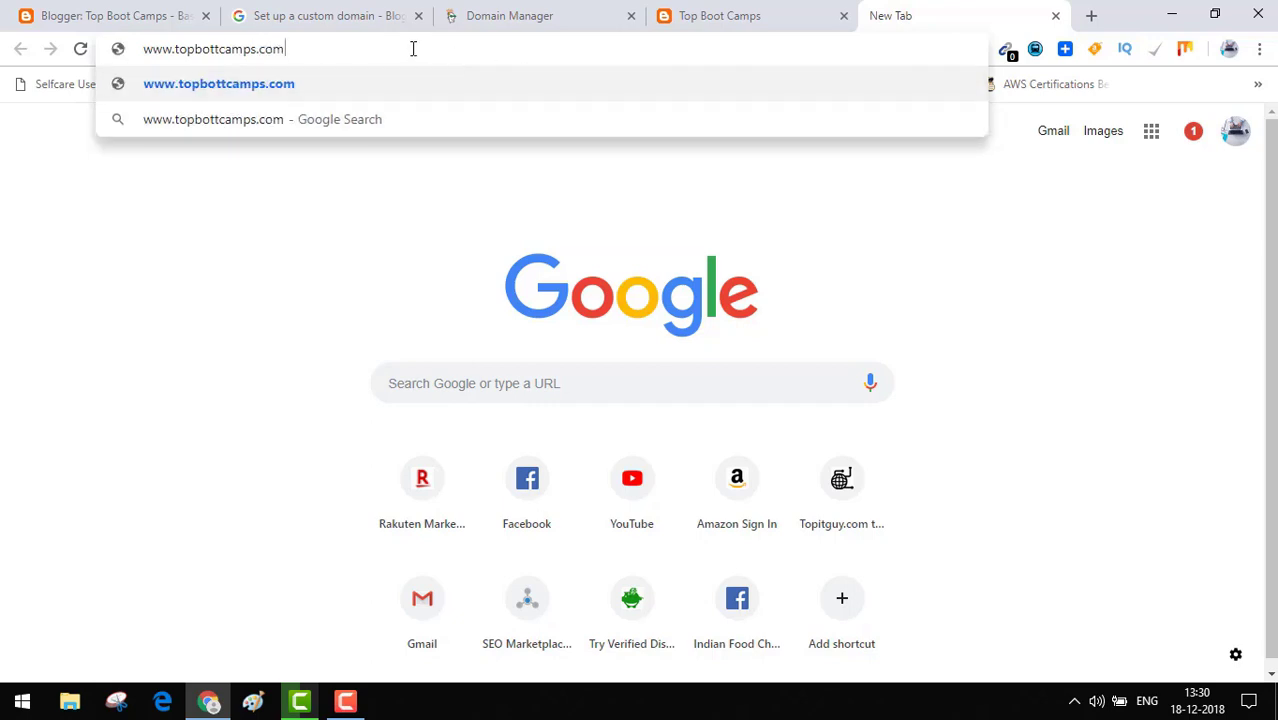
key(Return)
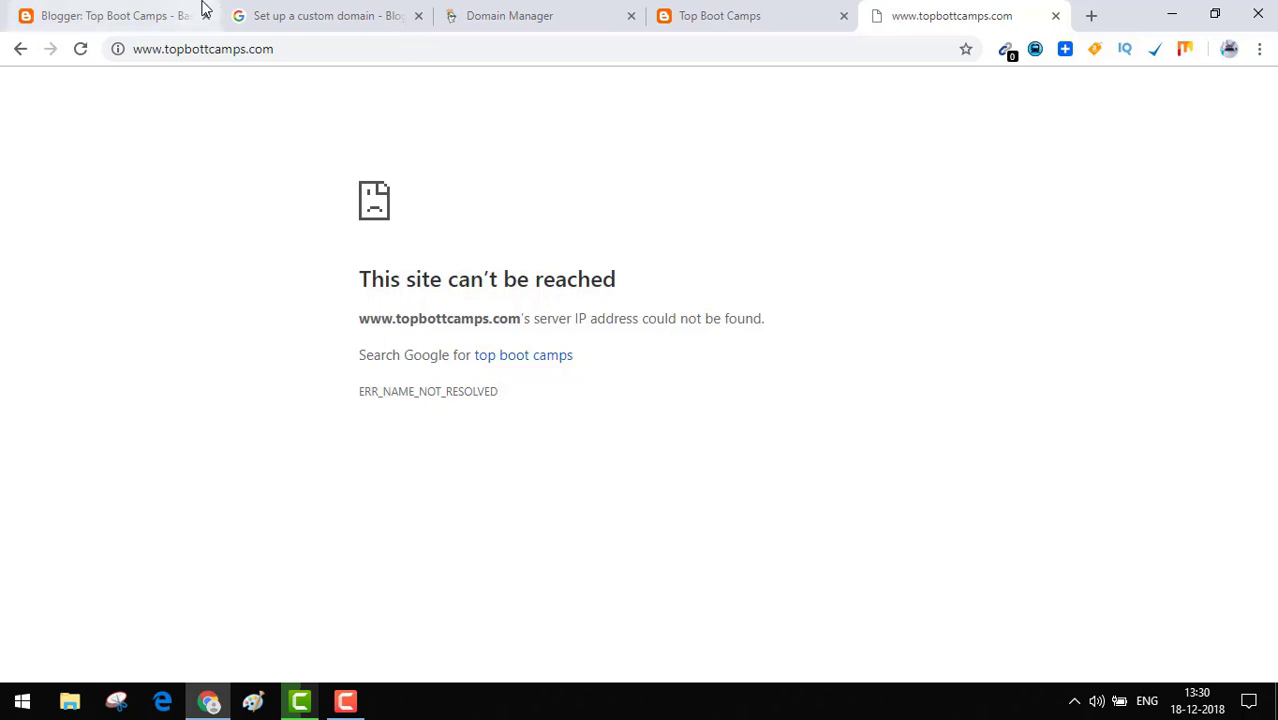
click(130, 8)
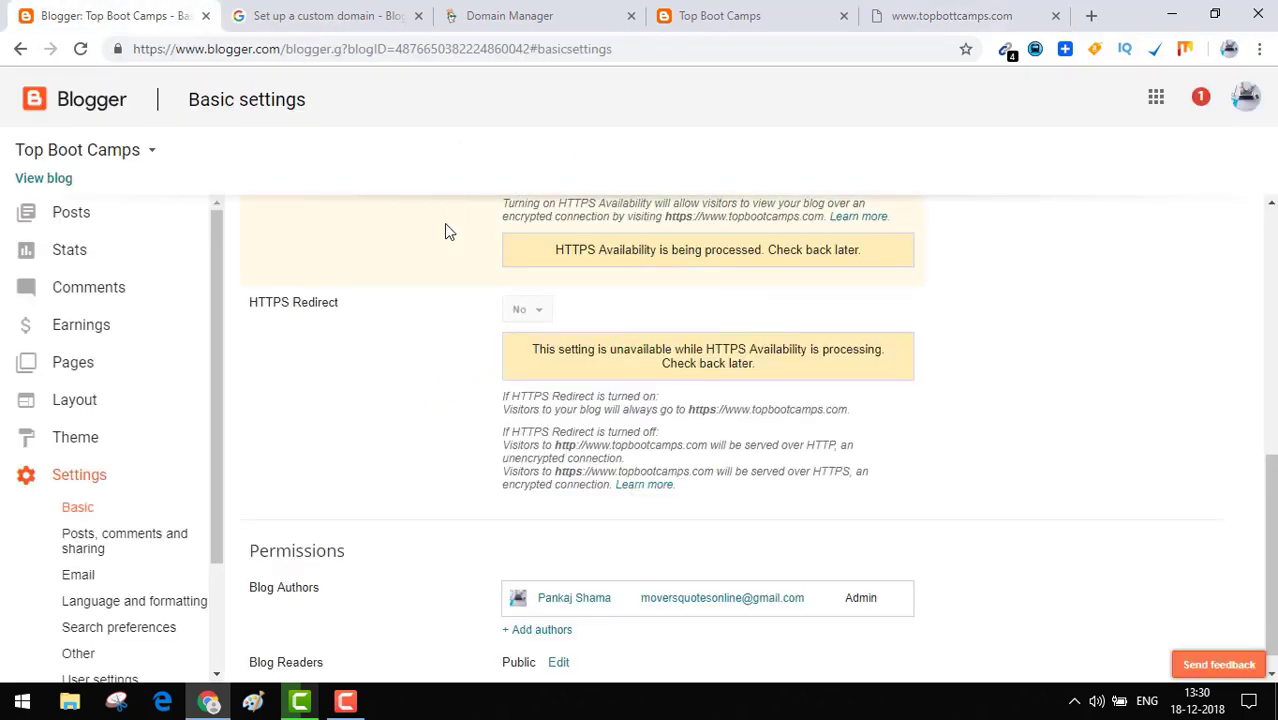
Reload Blogger's Basic settings and set HTTPS Redirect to Yes.
key(F5)
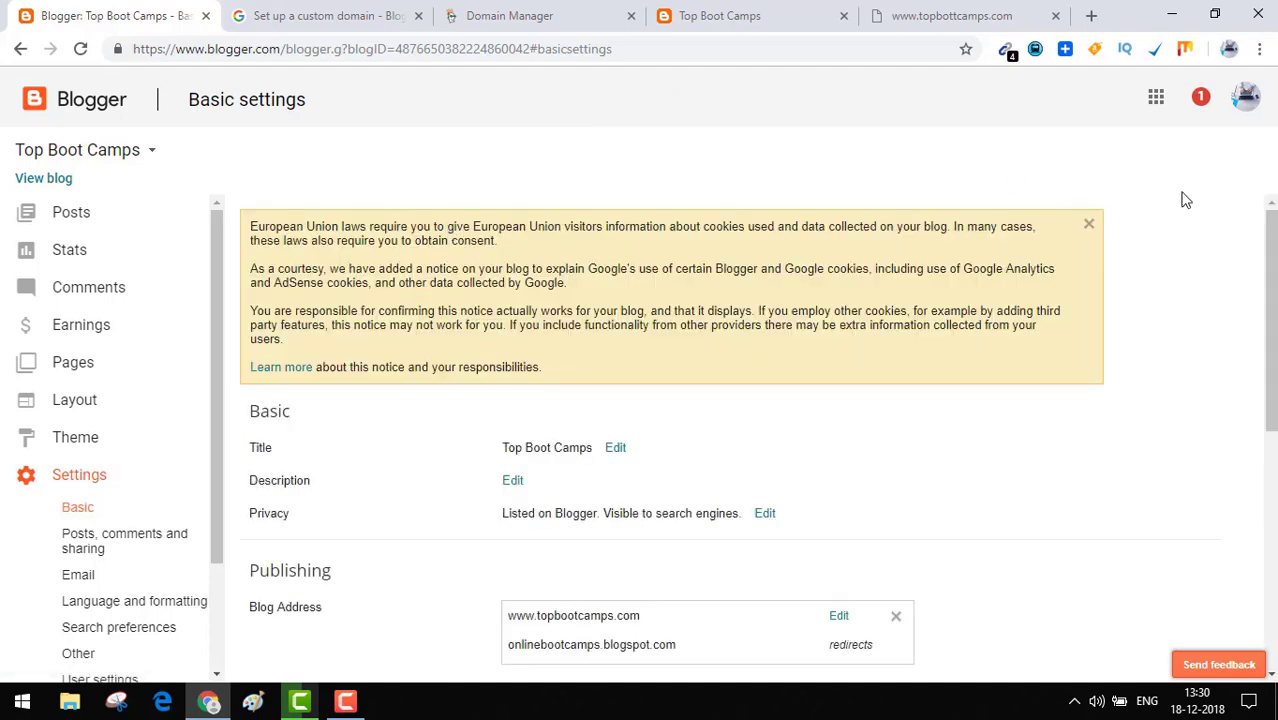
drag(1270, 300, 1270, 385)
scroll(716, 474, down, 3)
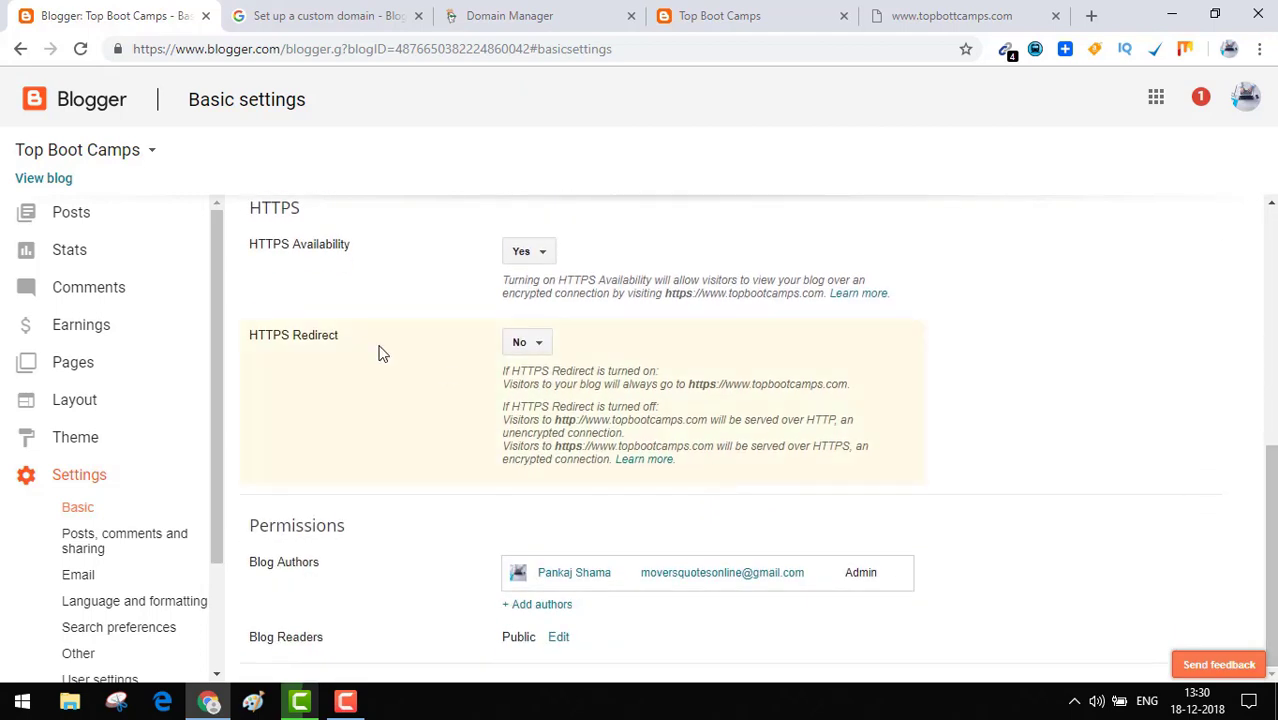
click(527, 342)
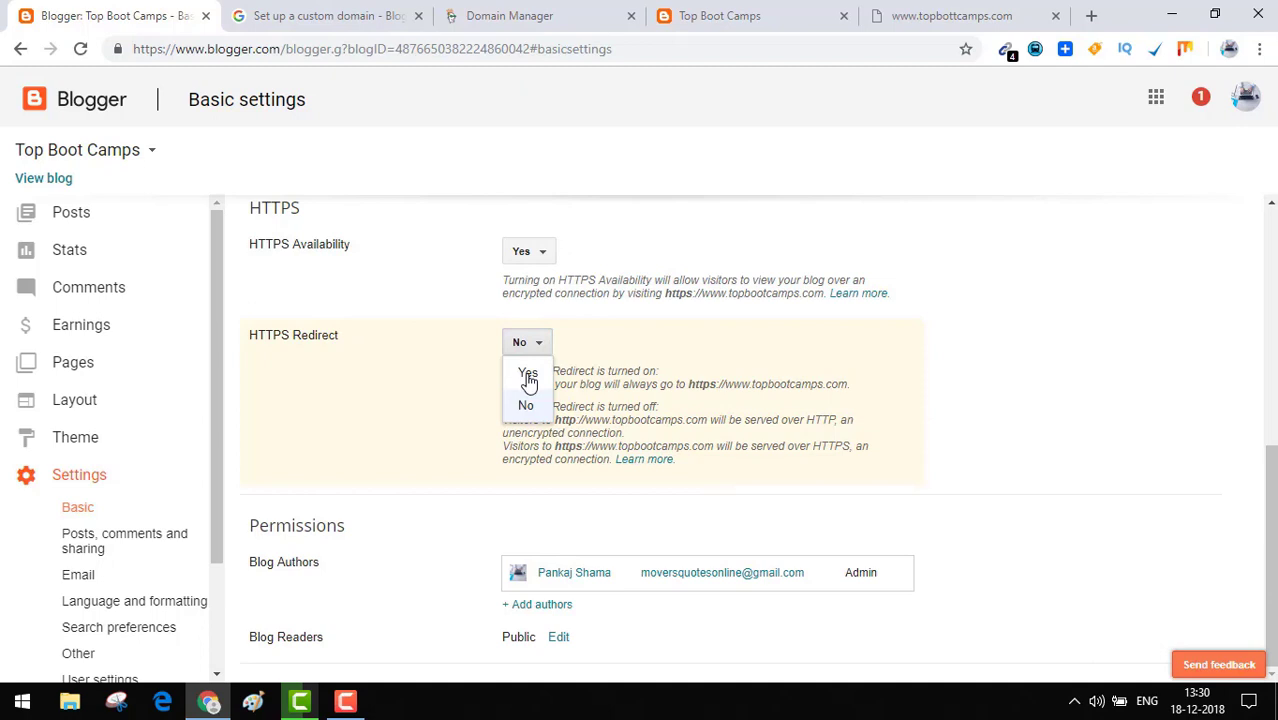
click(528, 376)
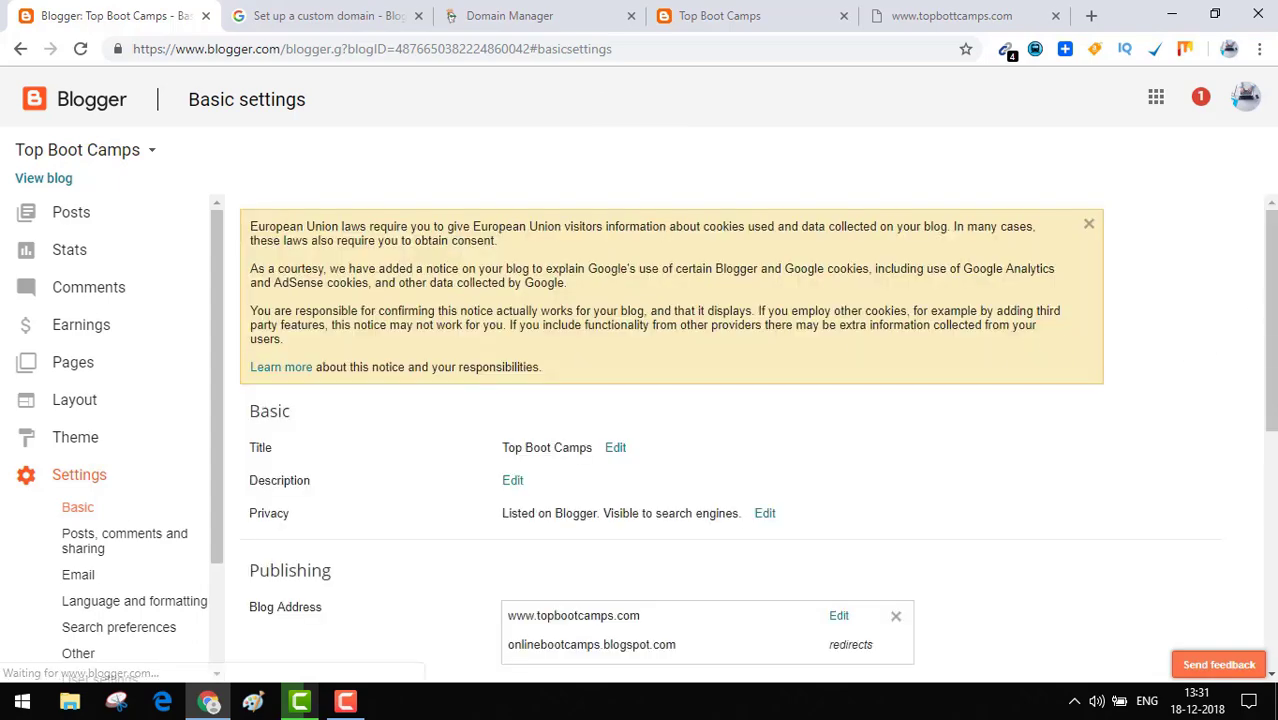
scroll(1270, 457, down, 4)
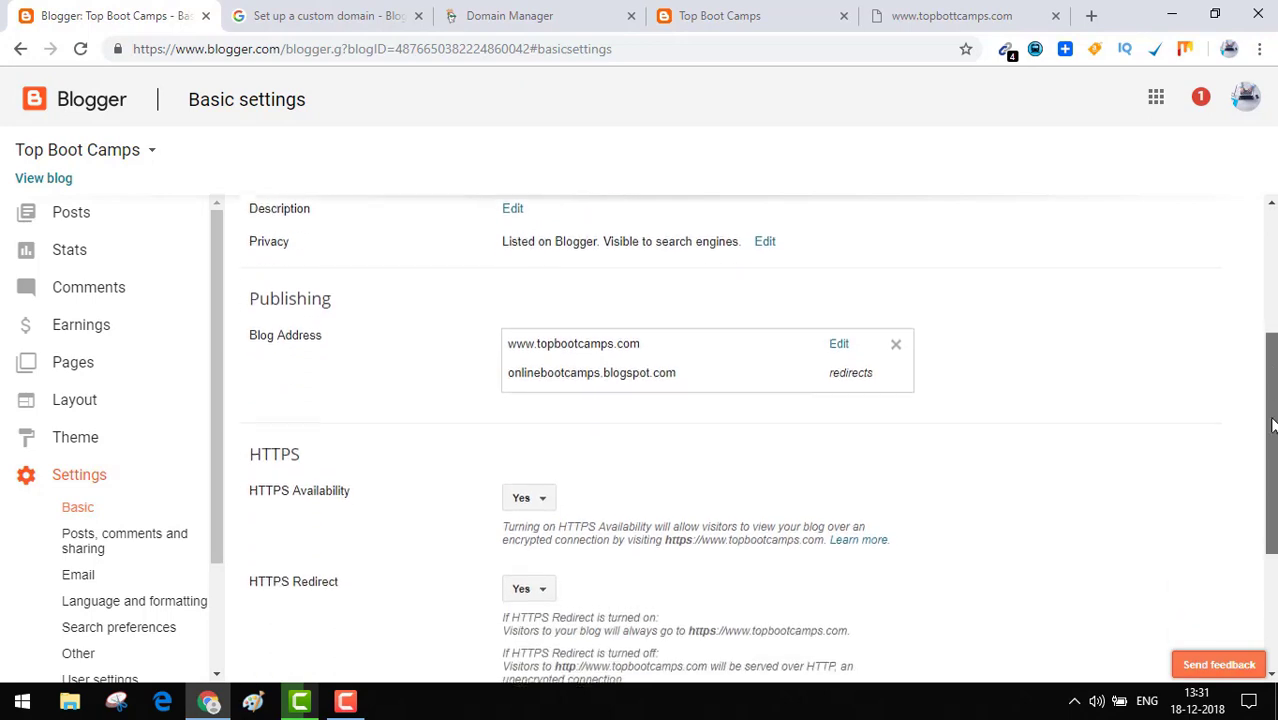
mouse_move(1270, 457)
mouse_down()
mouse_move(1264, 519)
mouse_move(1266, 452)
mouse_up()
click(928, 24)
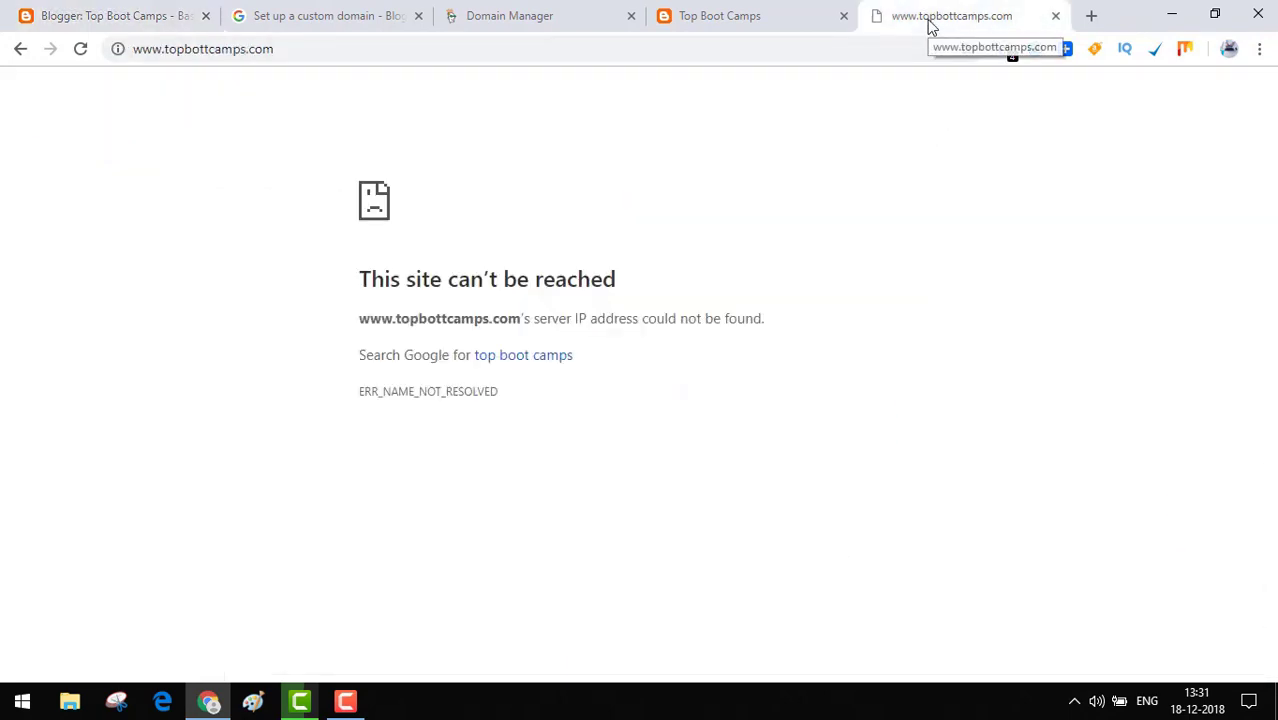
click(551, 49)
click(551, 49)
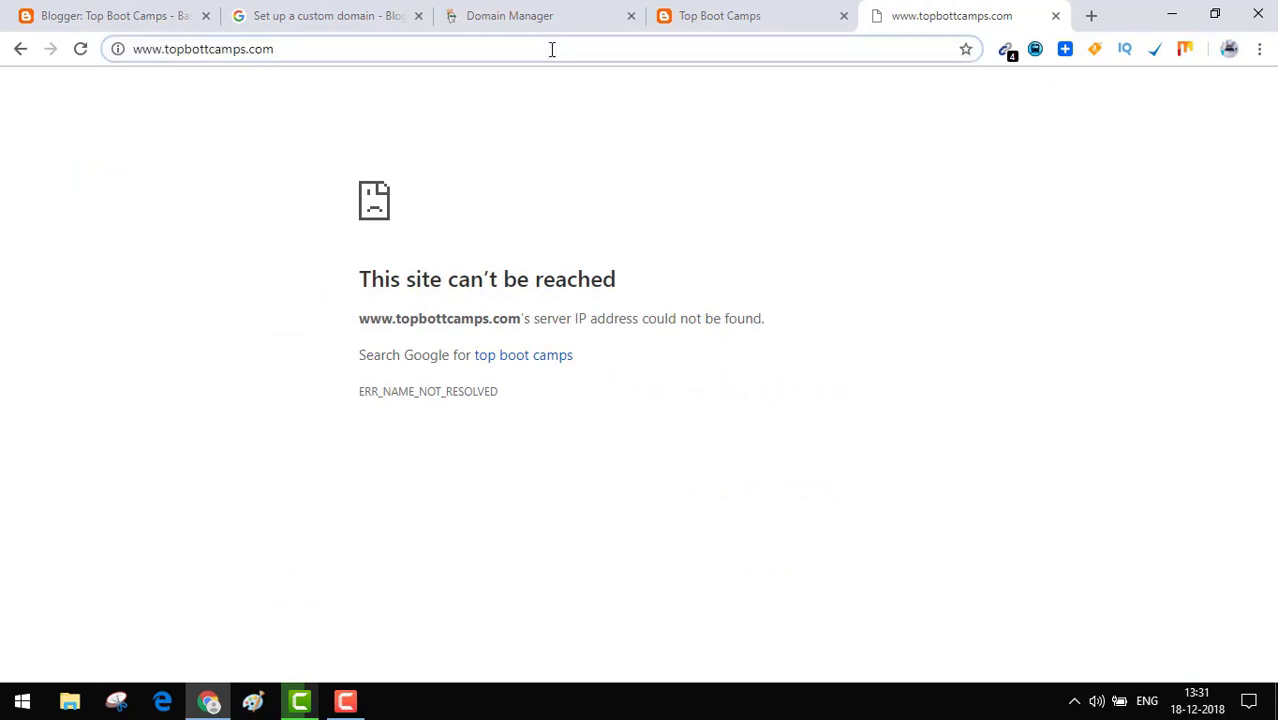
key(Return)
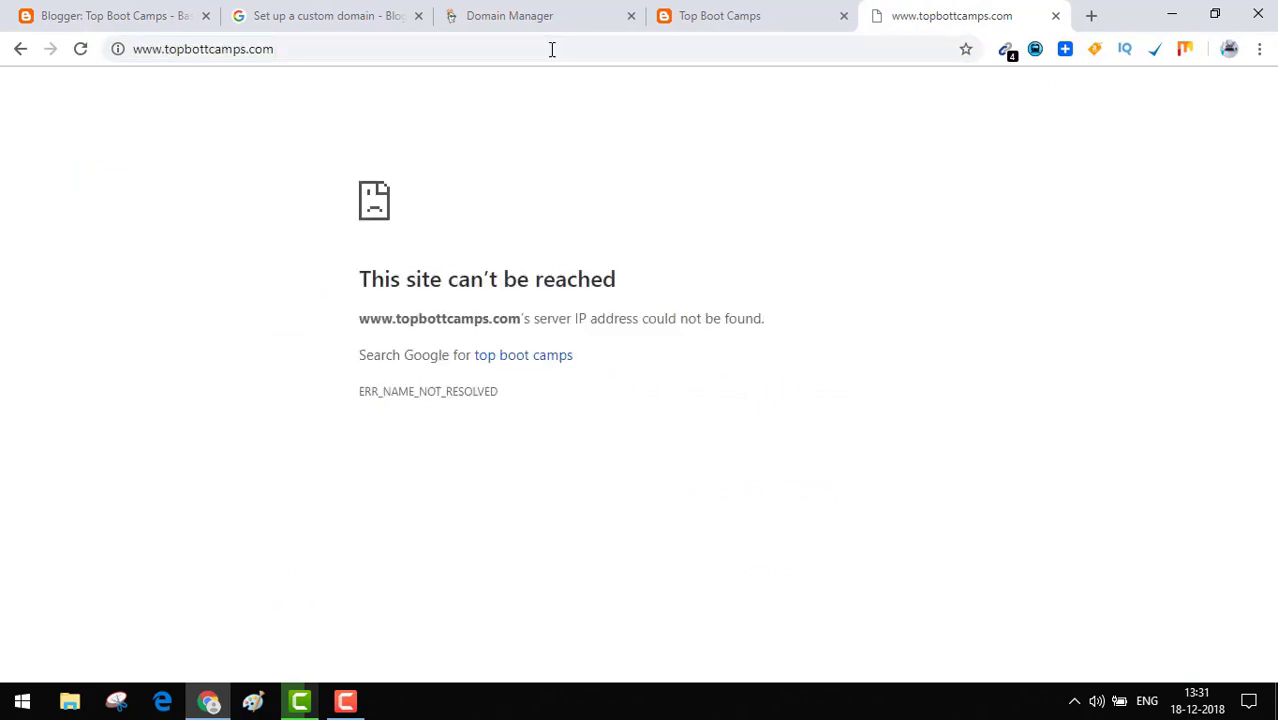
click(207, 48)
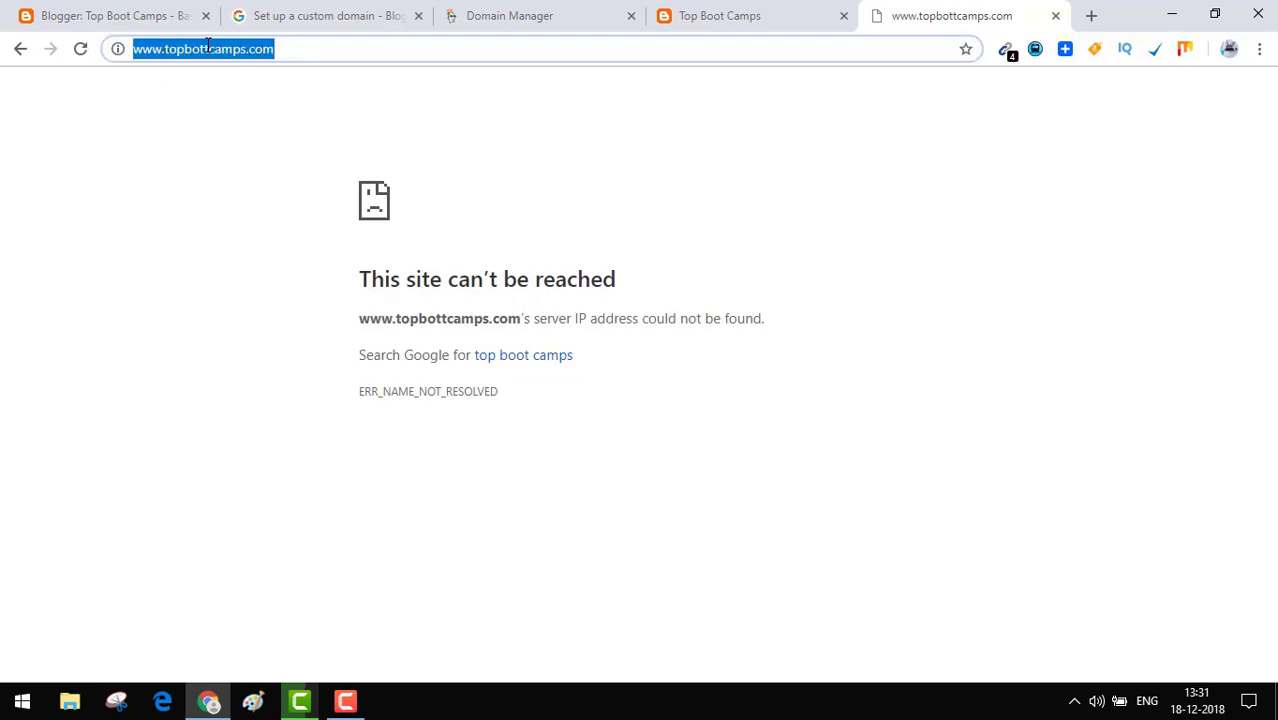
click(207, 48)
key(BackSpace)
text(o)
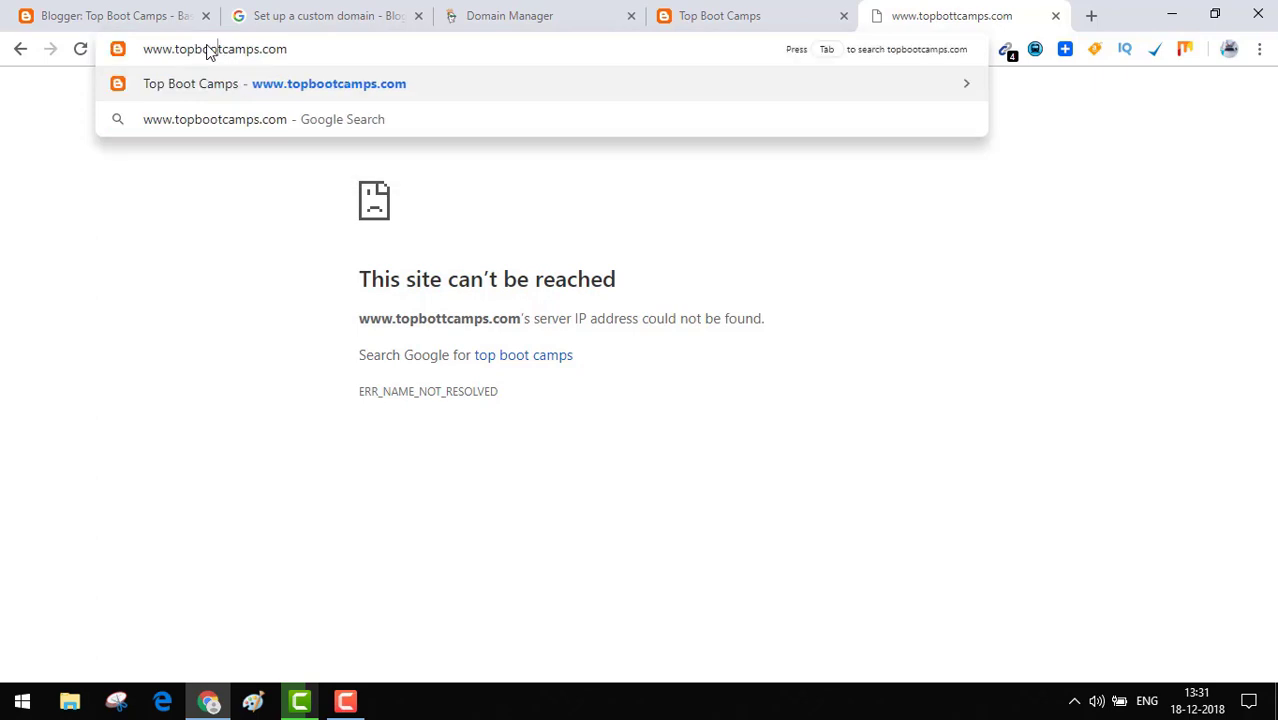
key(Return)
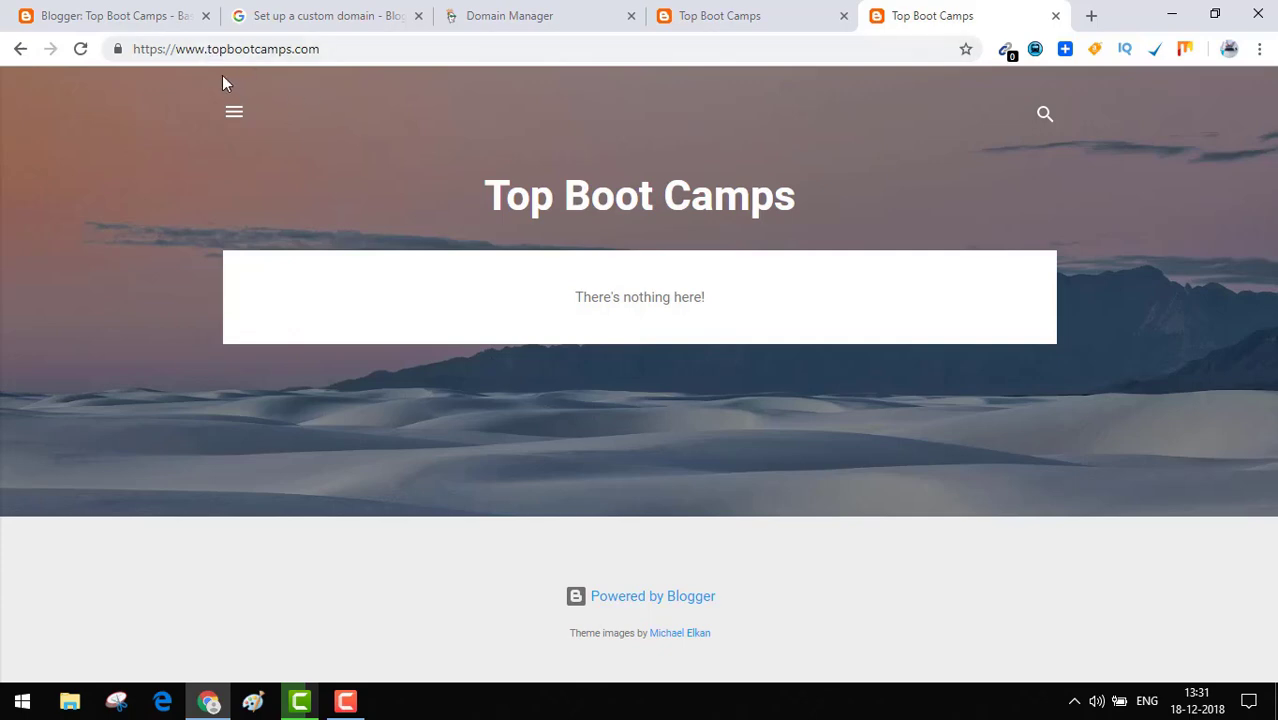
drag(133, 48, 187, 55)
click(359, 44)
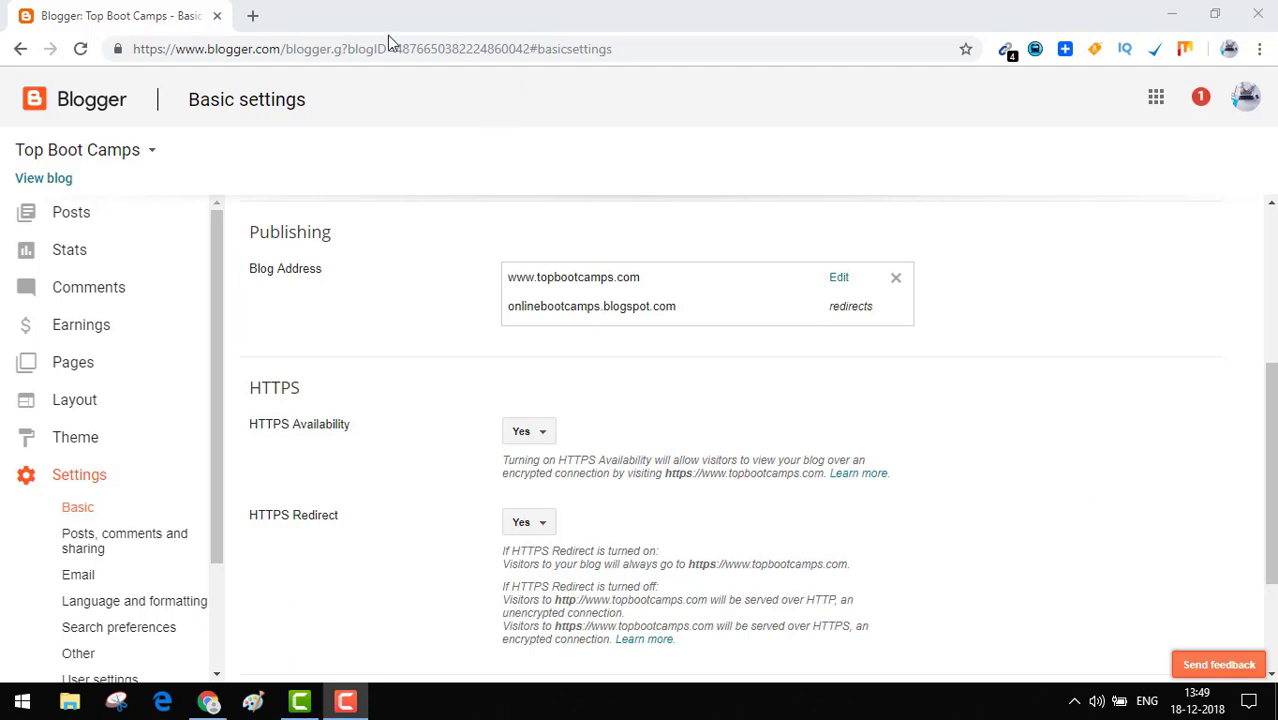
Confirm the naked domain topbootcamps.com is unreachable in a new tab.
click(255, 17)
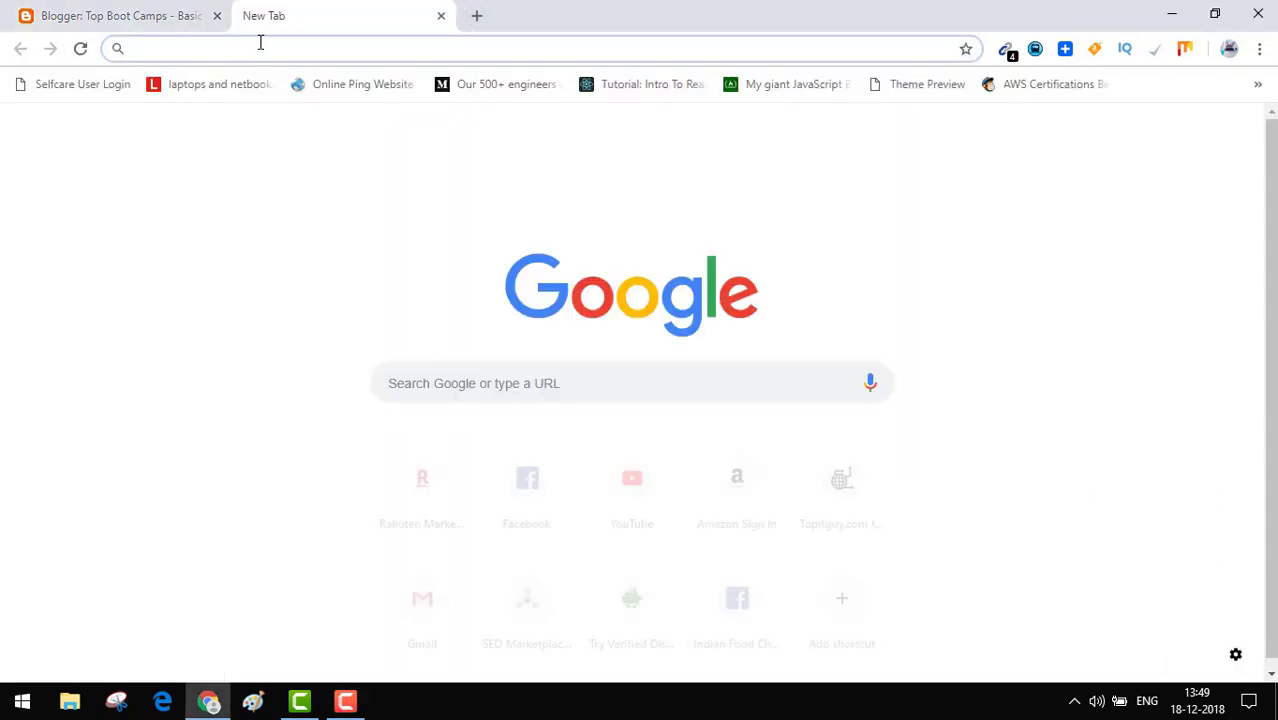
text(topboot)
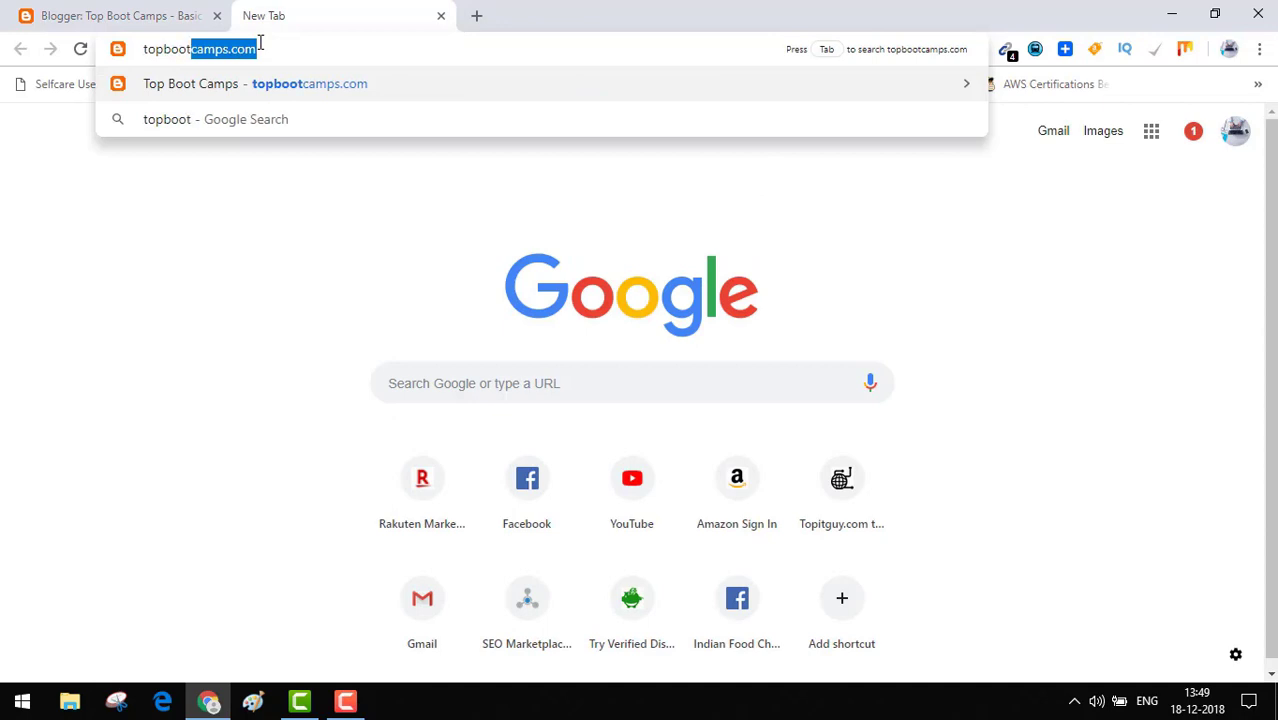
text(camps.com)
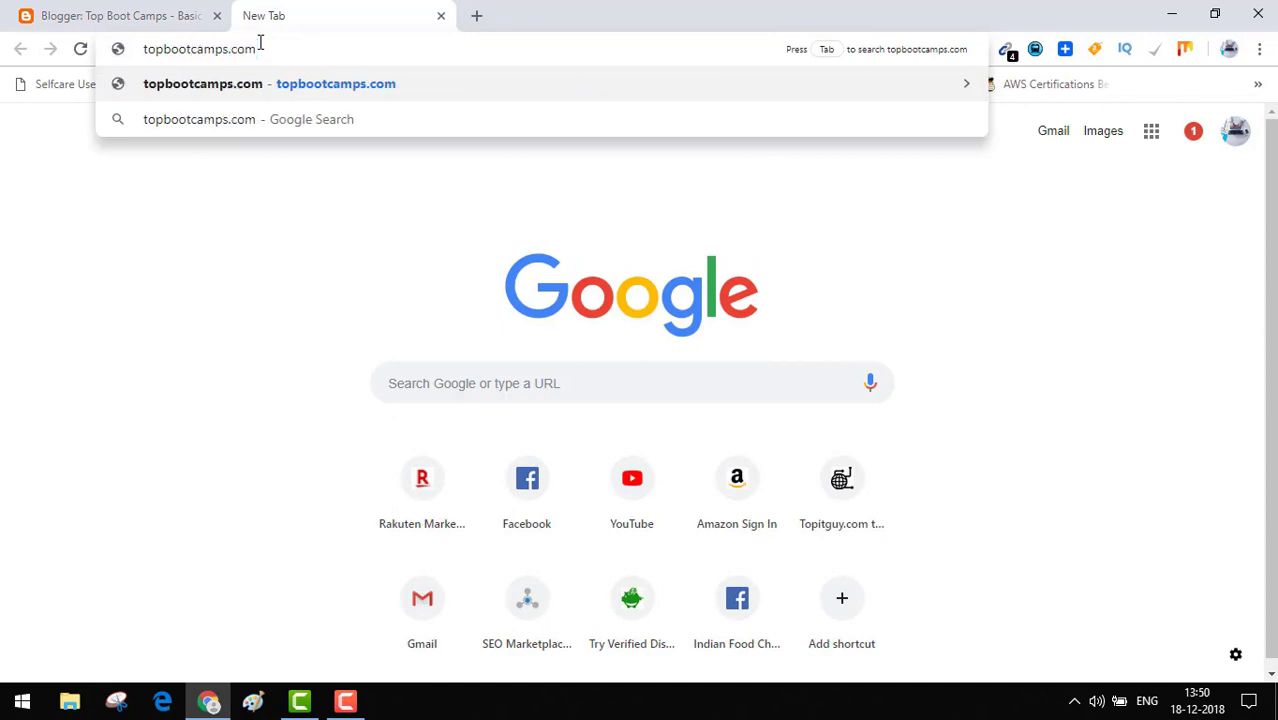
key(Return)
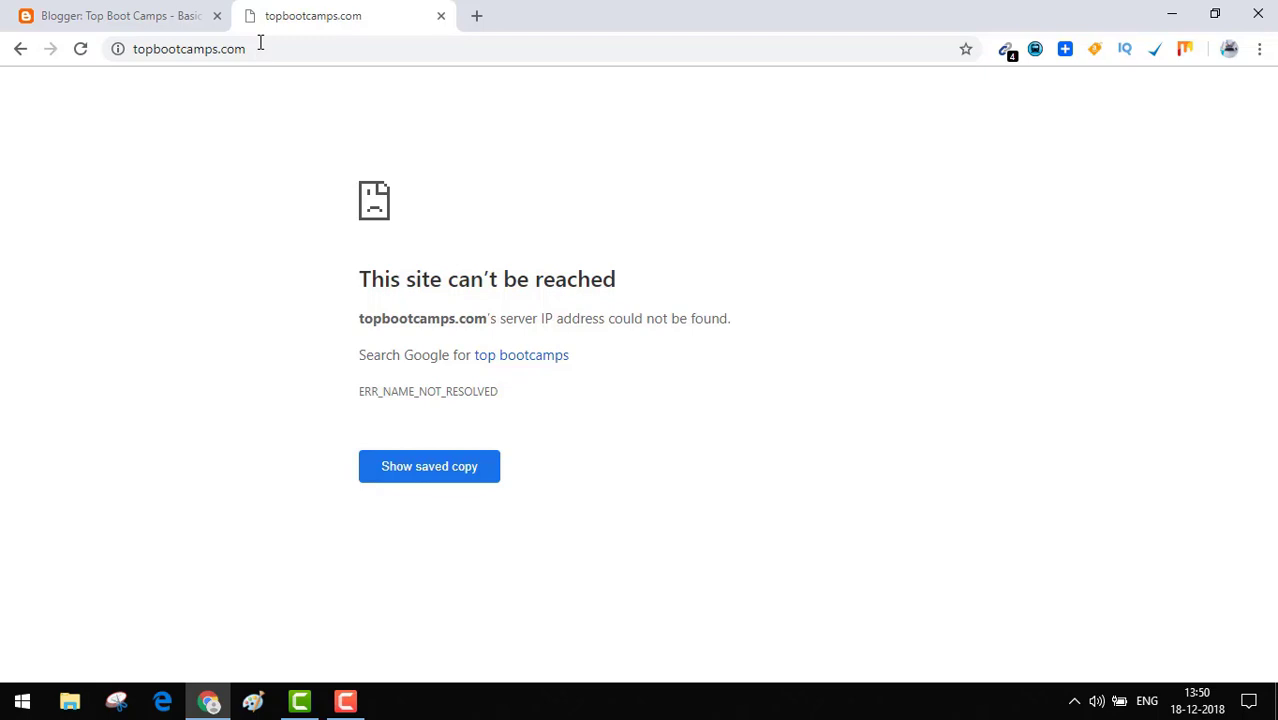
Load my.godaddy.com in another tab.
click(477, 16)
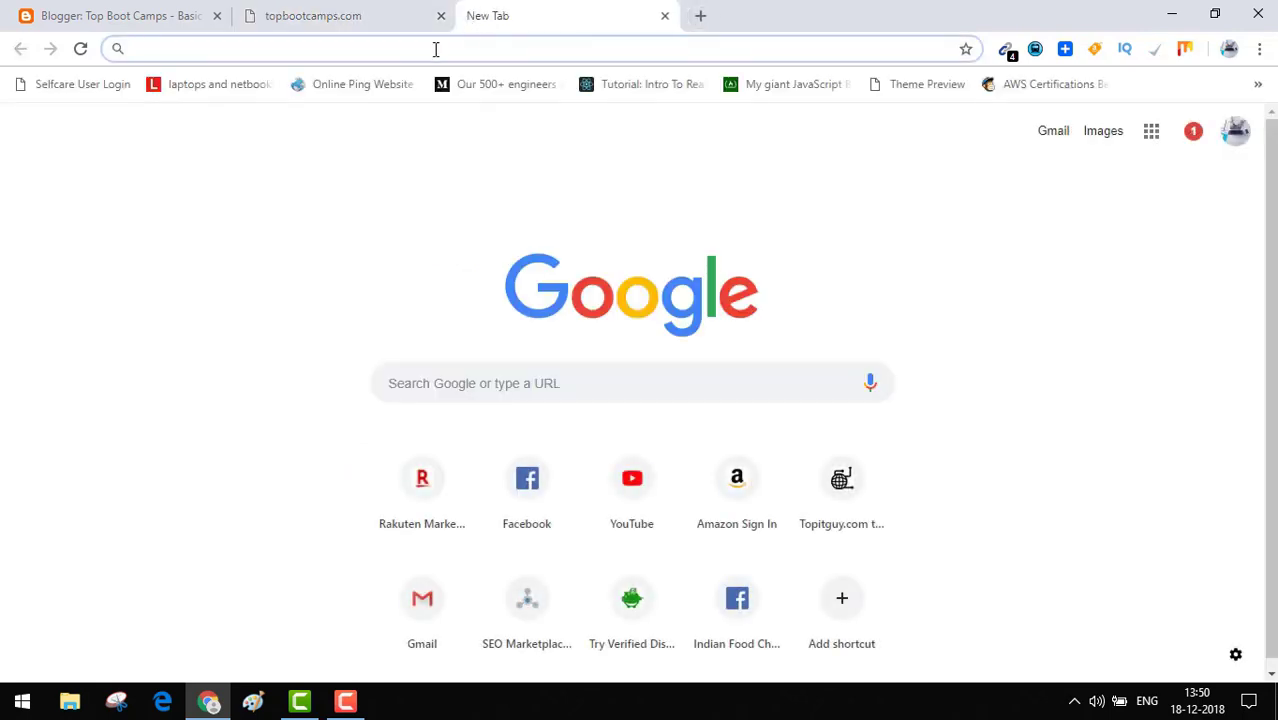
text(my.go)
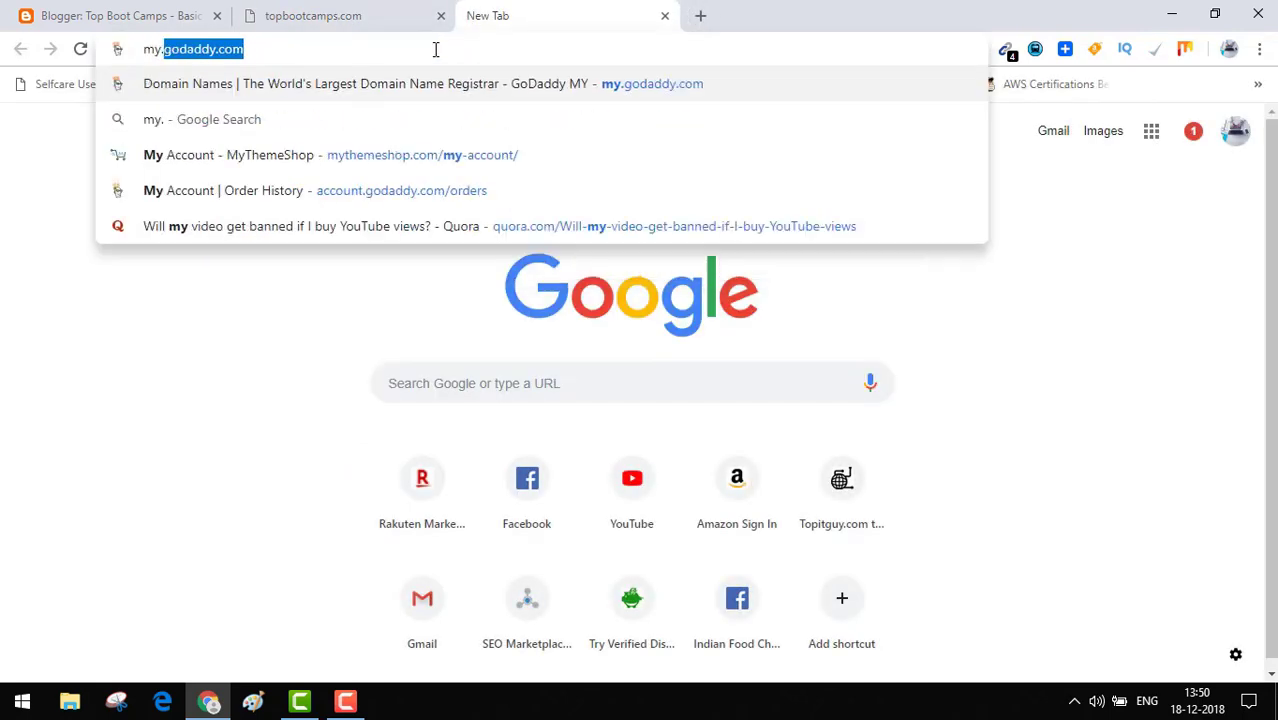
text(dad)
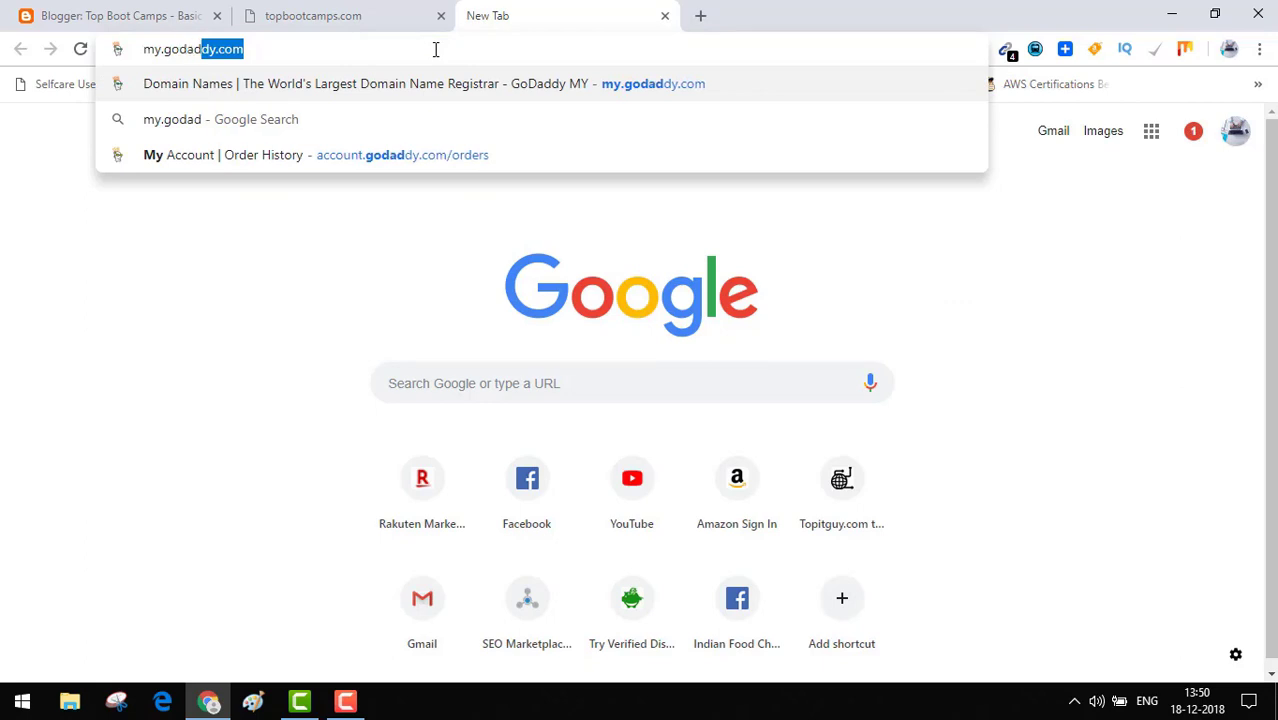
key(Return)
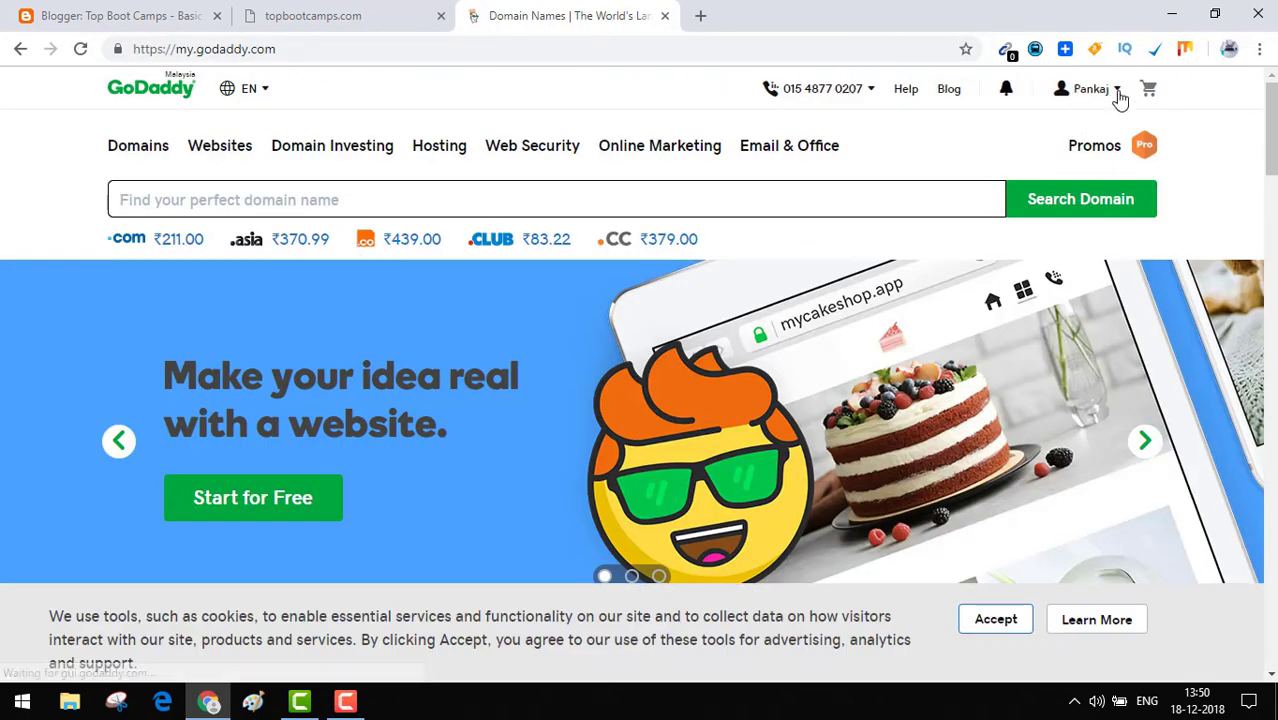
Find topbootcamps.com in the GoDaddy domain list by searching 'top'.
click(1118, 90)
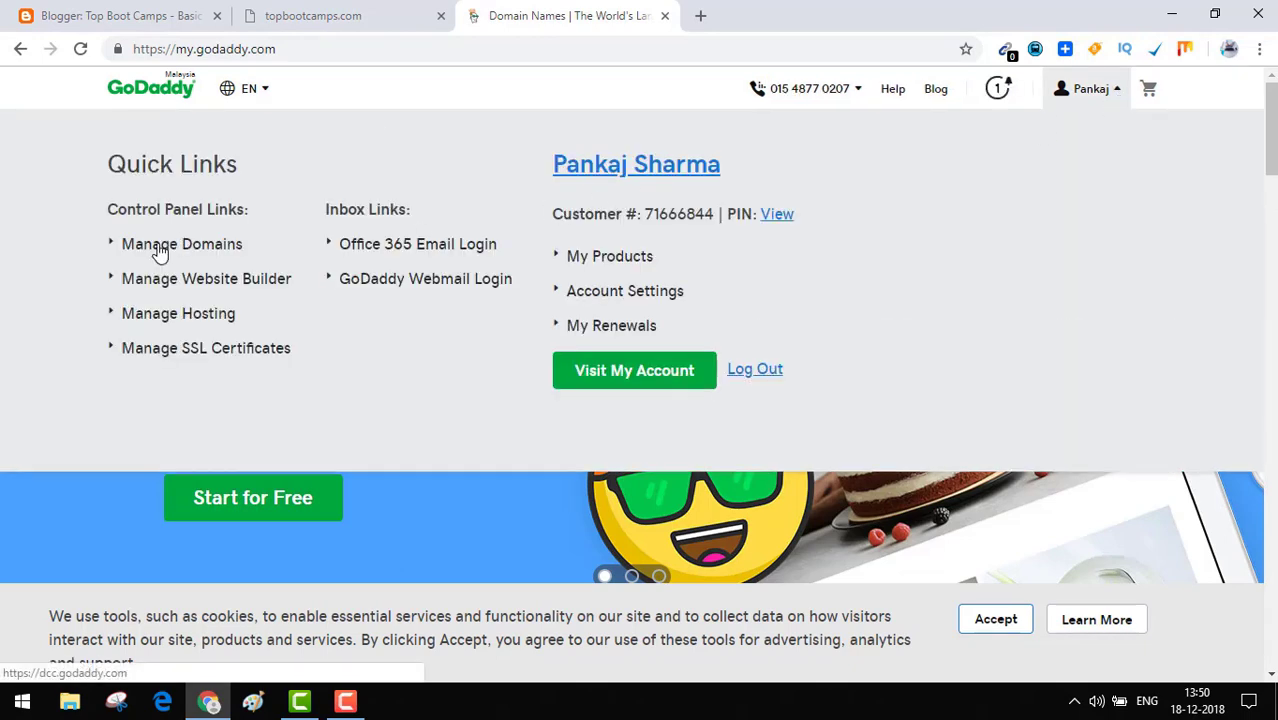
click(158, 248)
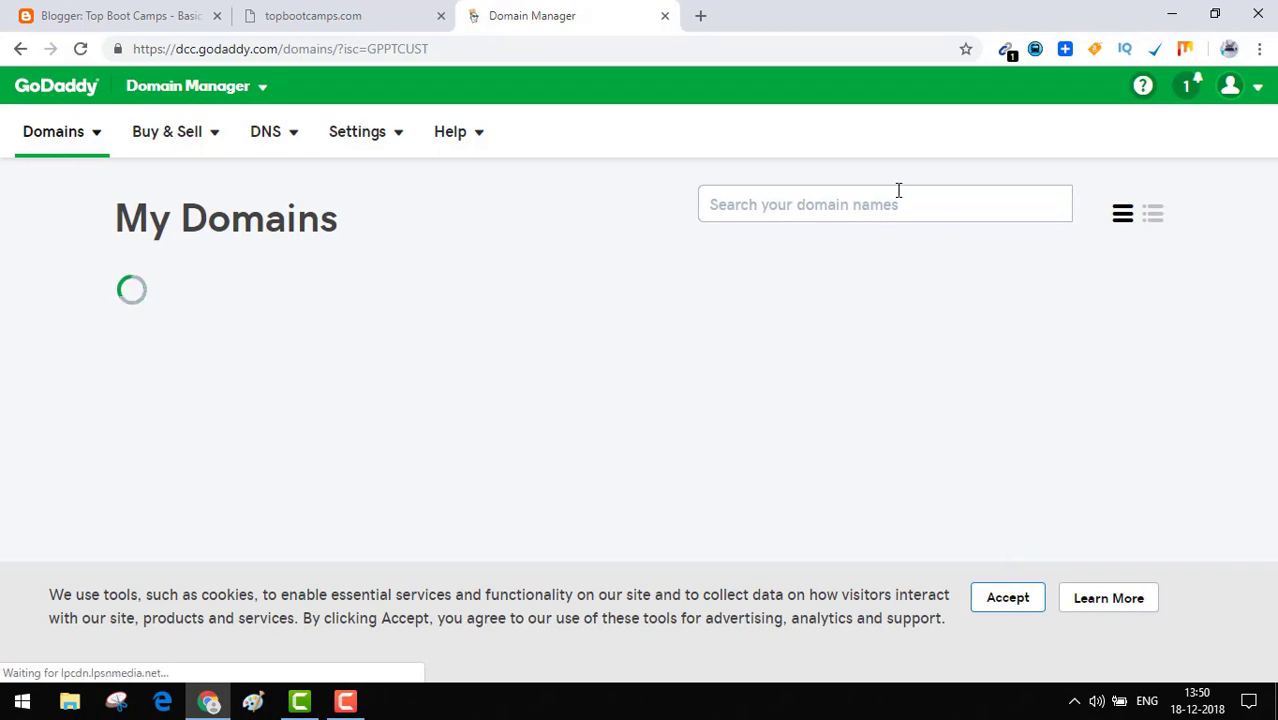
click(898, 190)
text(top)
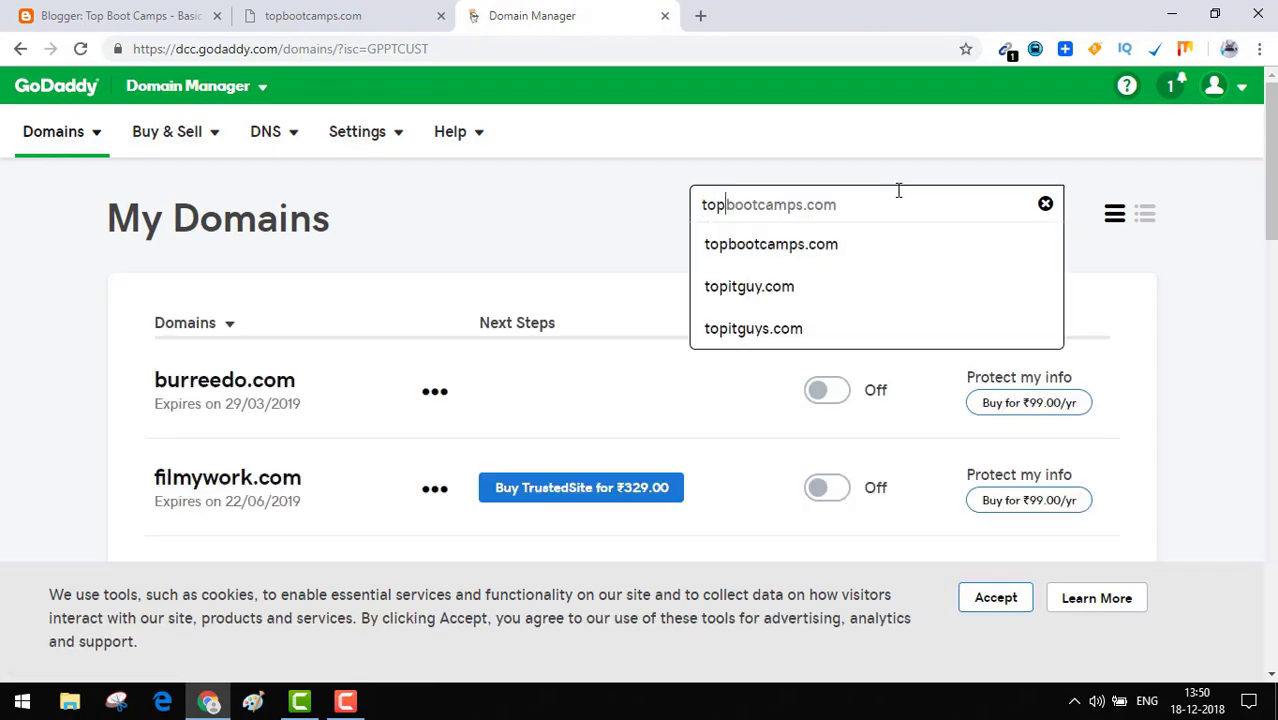
click(836, 244)
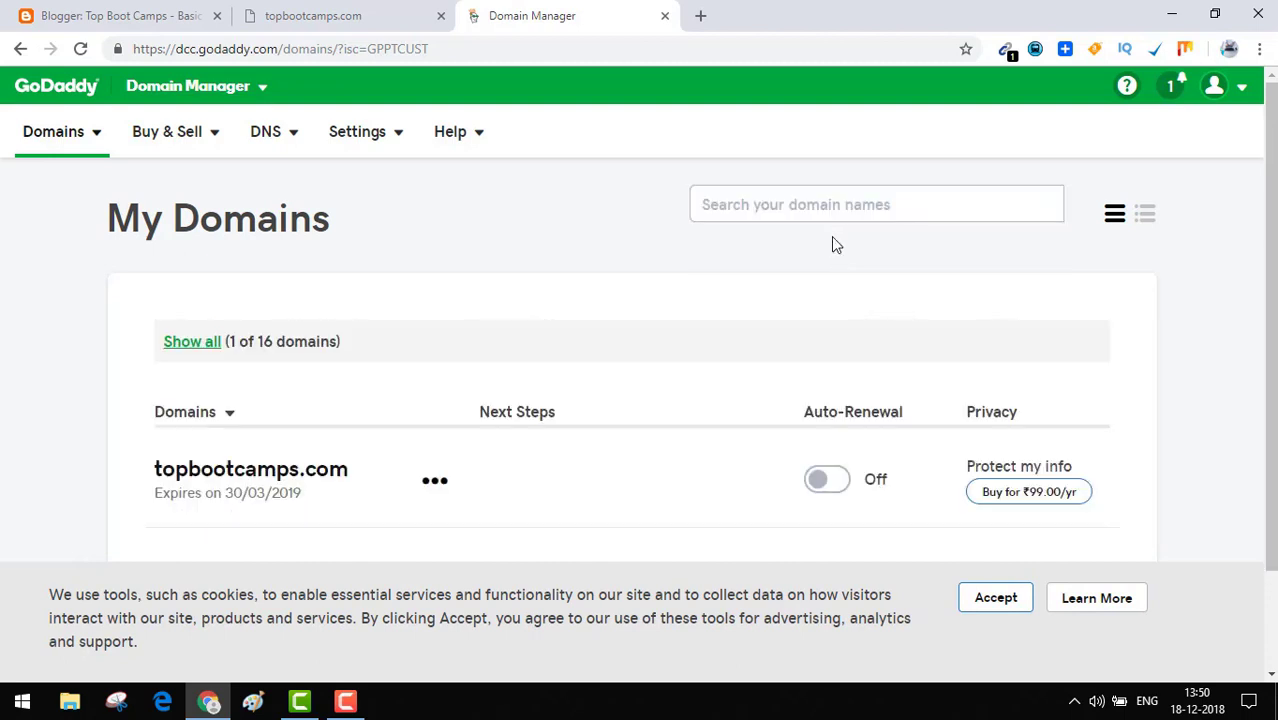
Open Manage DNS for topbootcamps.com and add forwarding for the domain.
click(436, 487)
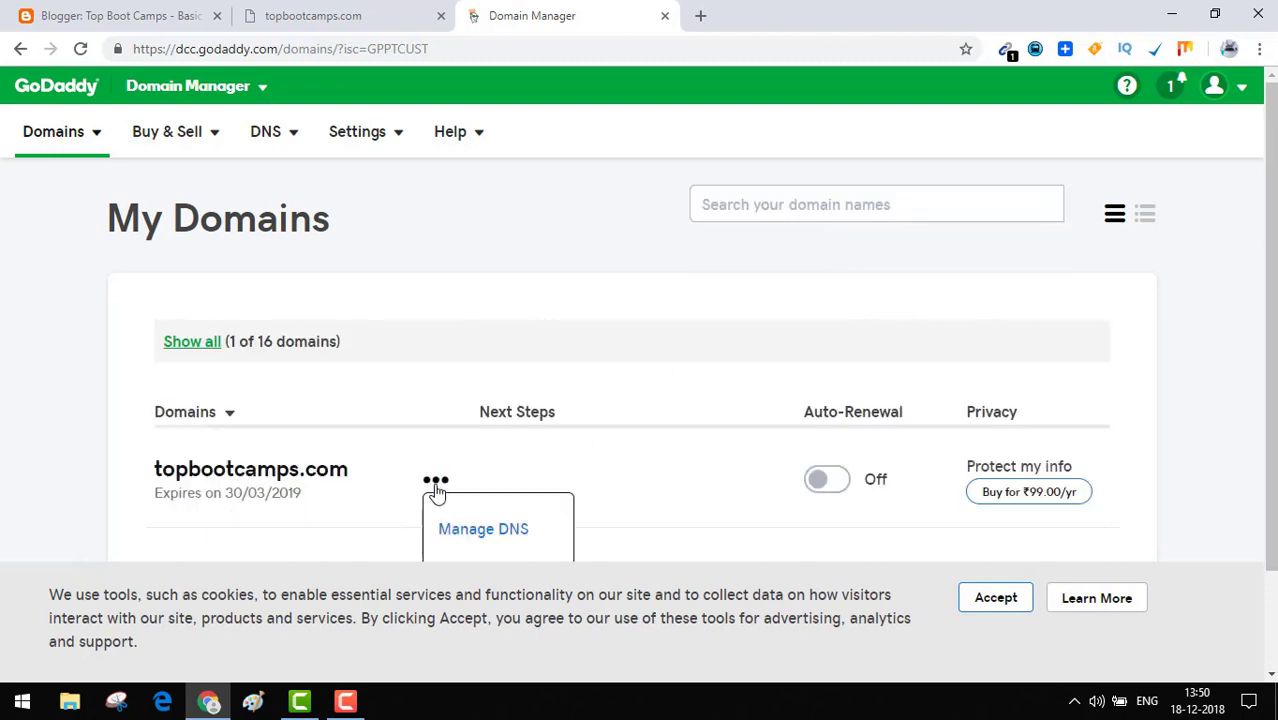
click(478, 536)
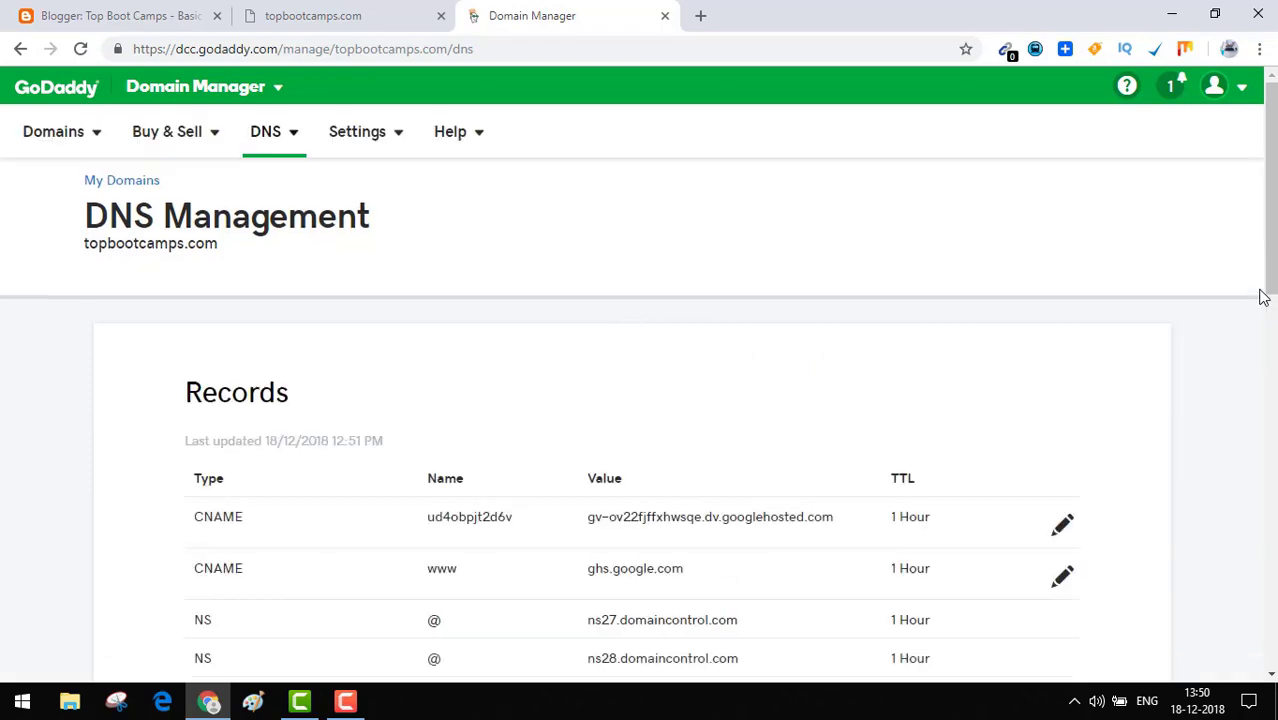
drag(1270, 292, 1262, 649)
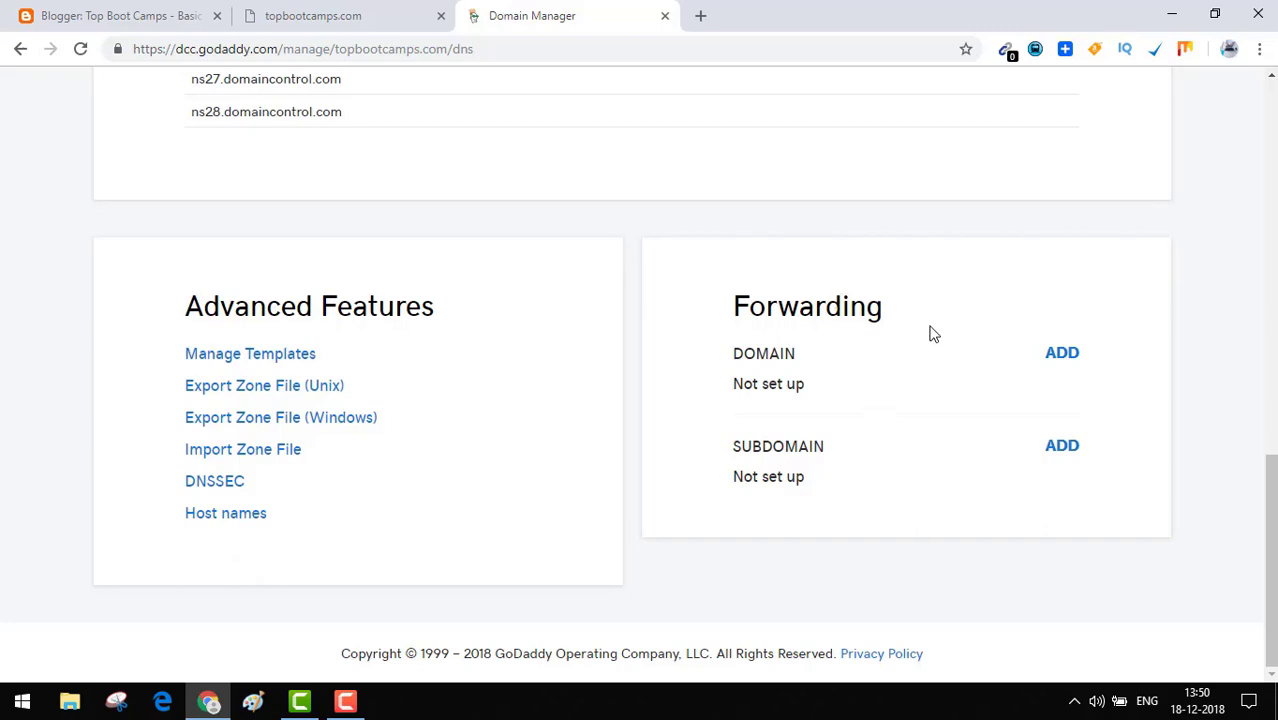
click(1062, 354)
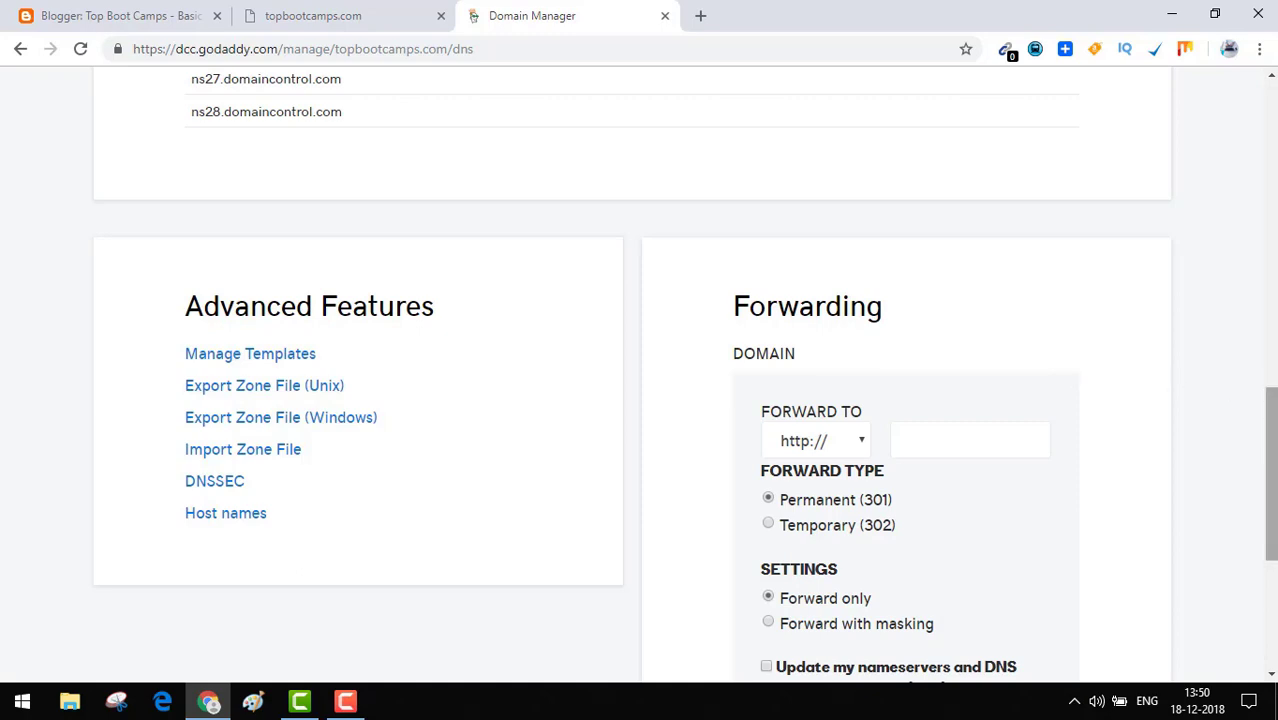
scroll(1000, 380, down, 1)
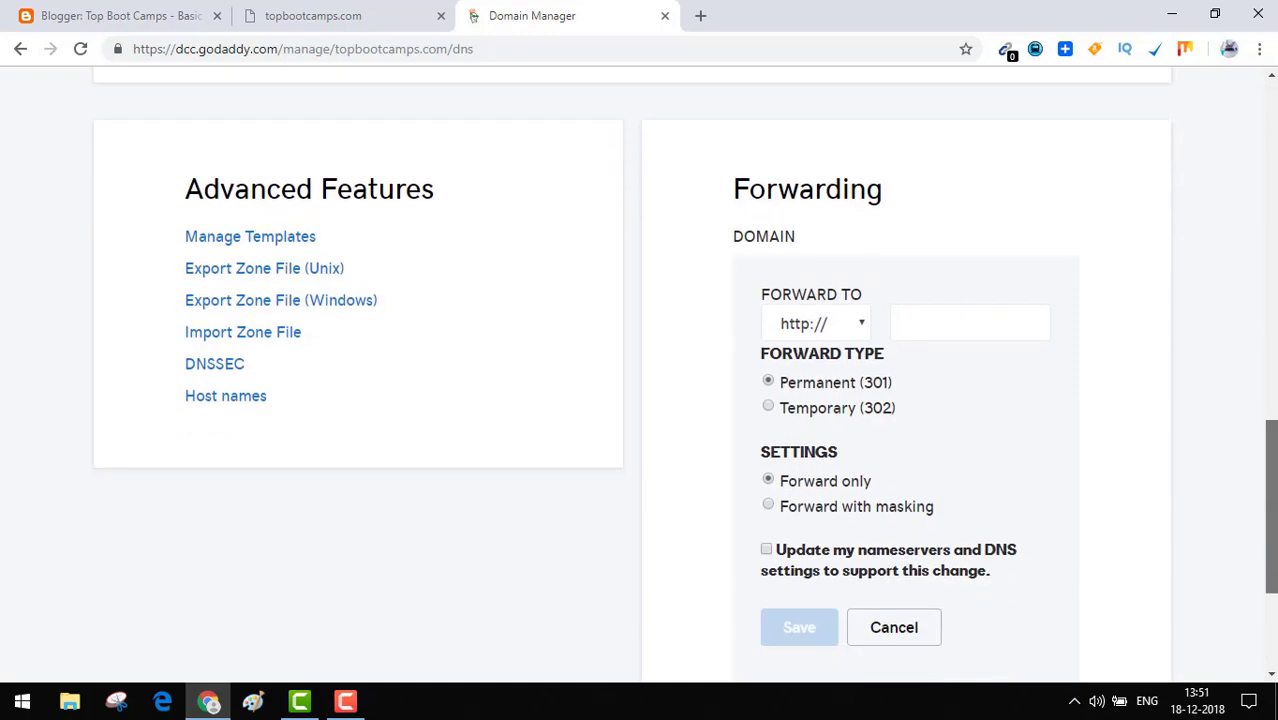
click(939, 320)
text(www.topbootcamp)
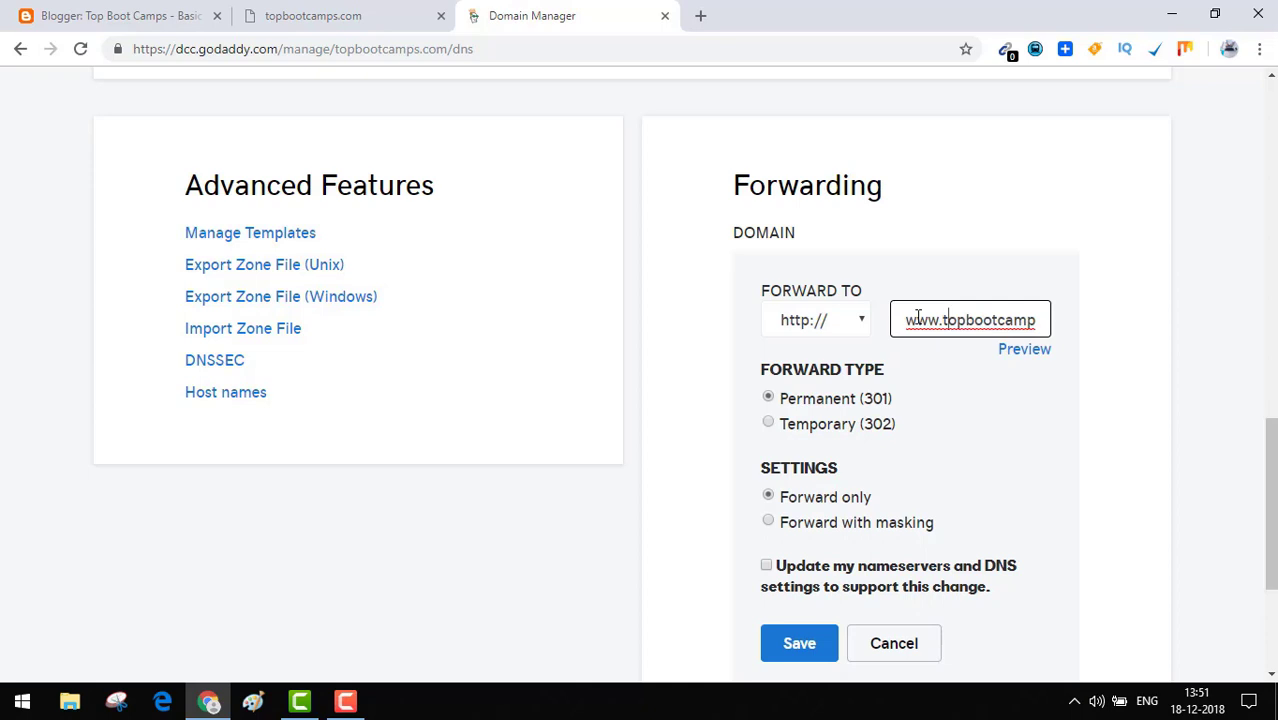
text(s.com)
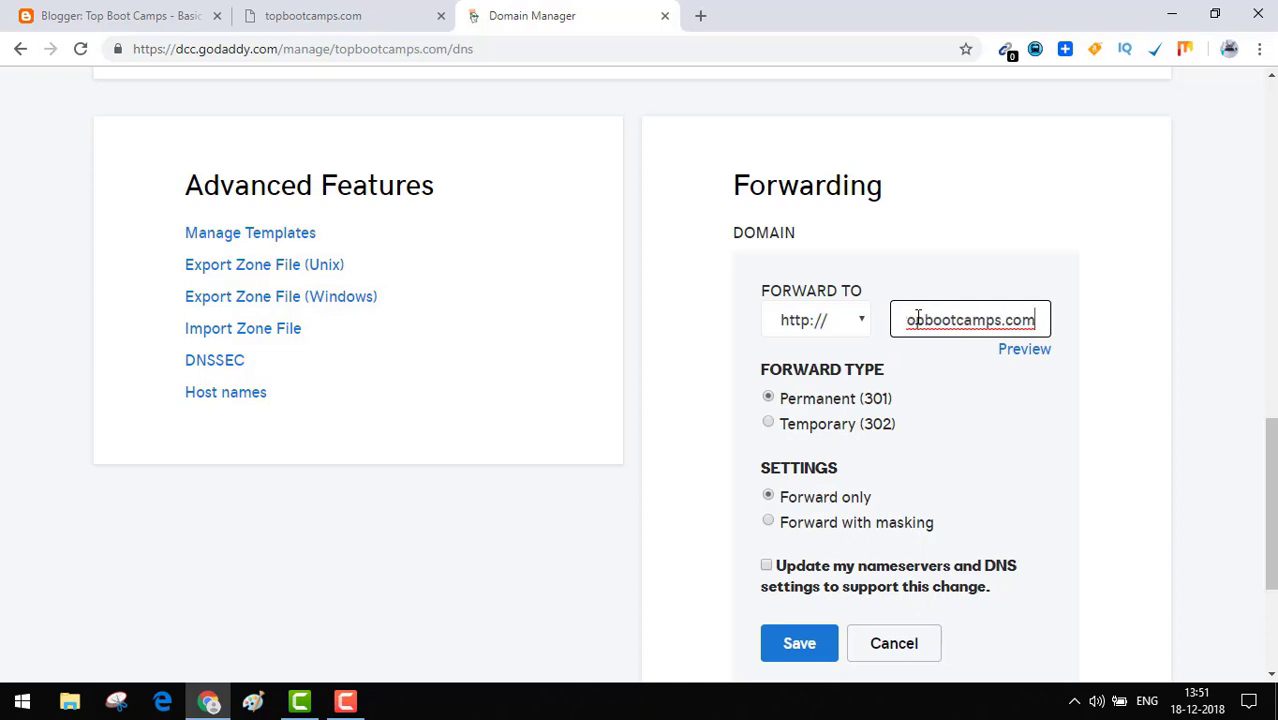
key(Left)
key(Left)
key(Left)
key(Left)
key(Left)
key(Left)
key(Left)
key(Left)
key(Left)
key(Left)
key(Left)
key(Left)
key(Left)
key(Left)
key(Left)
key(Left)
key(Left)
key(Left)
key(Left)
key(Left)
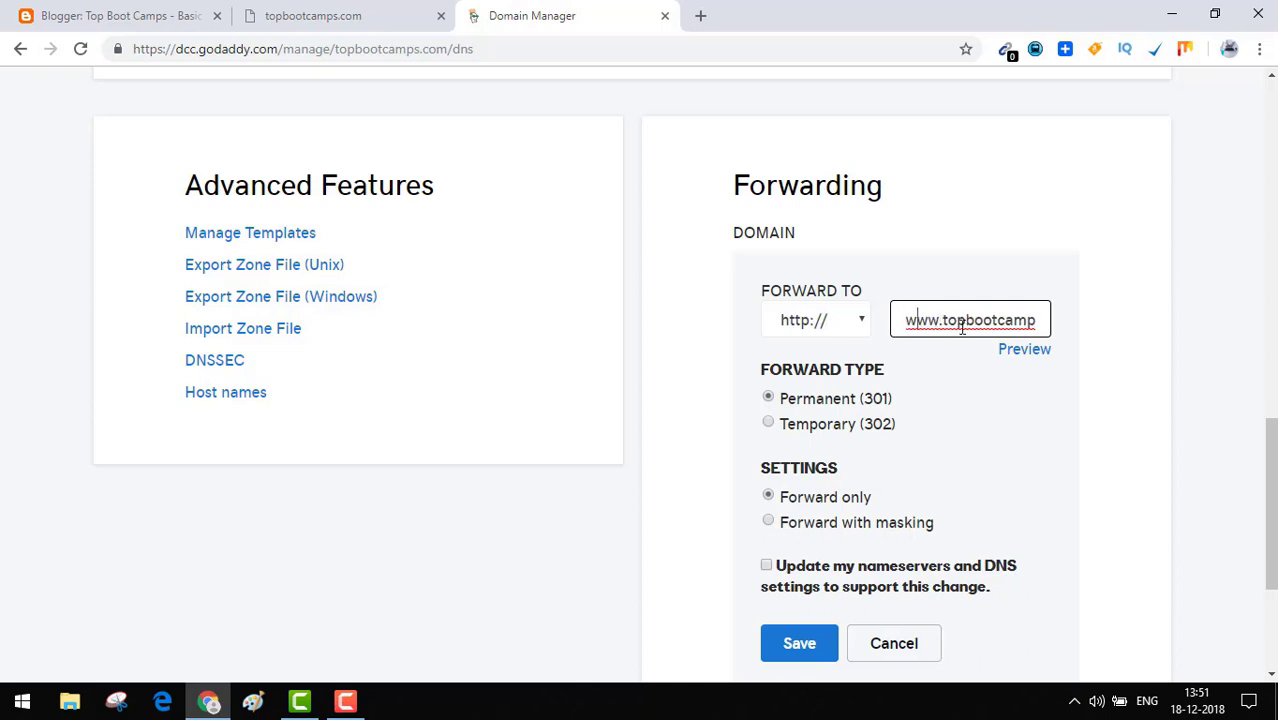
key(Right)
key(Right)
key(Right)
key(Right)
key(Right)
key(Right)
key(Right)
key(Right)
key(Right)
key(Right)
key(Right)
key(Right)
key(Right)
key(Right)
key(Right)
key(Right)
key(Right)
key(Right)
key(Right)
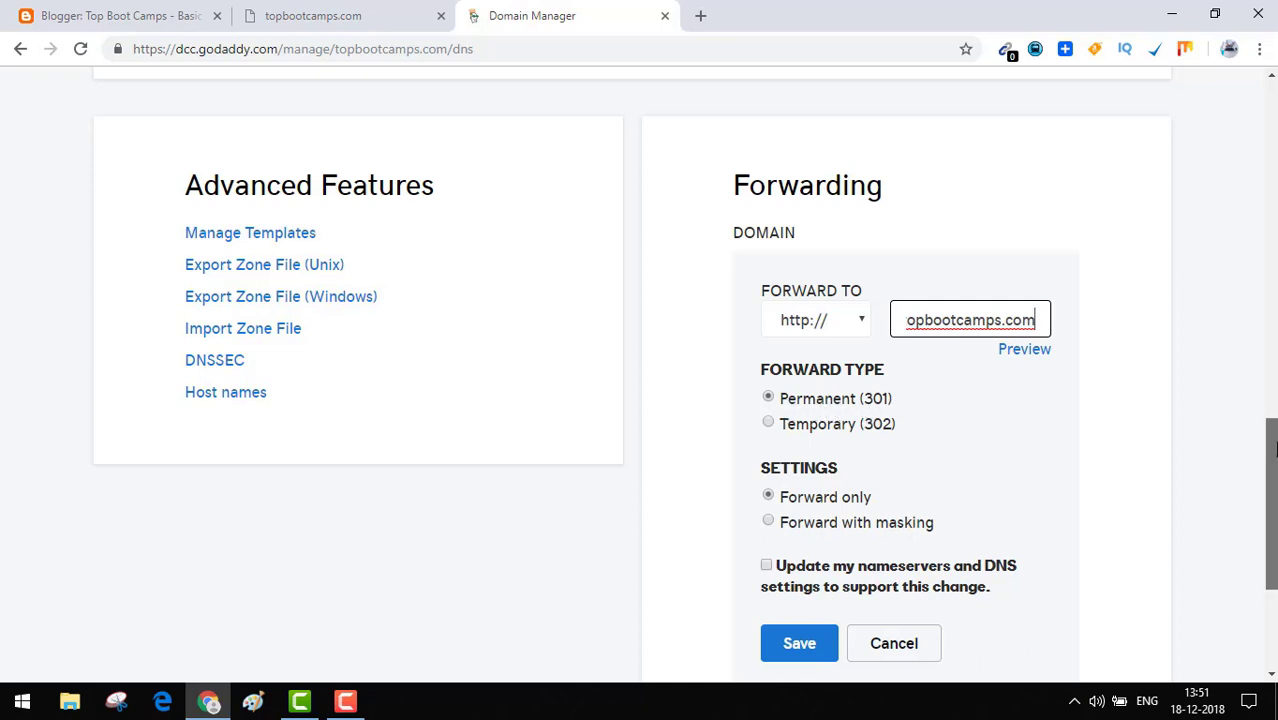
scroll(1272, 450, down, 2)
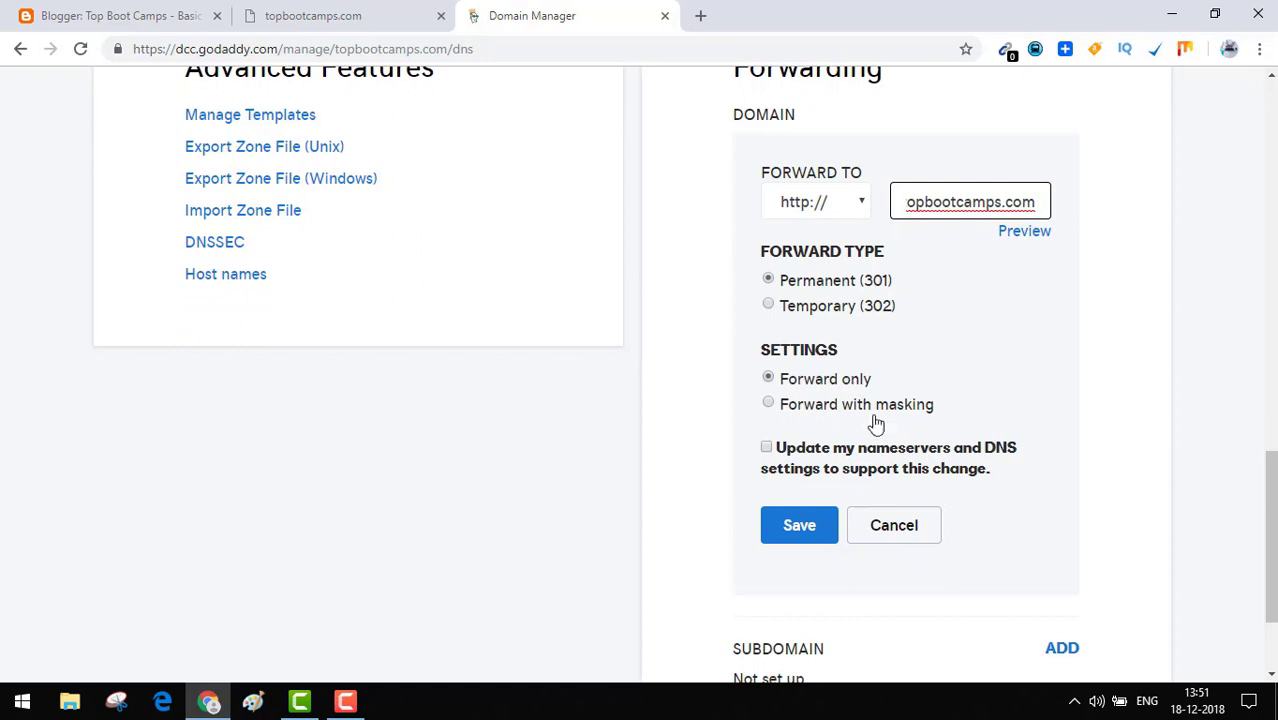
click(795, 541)
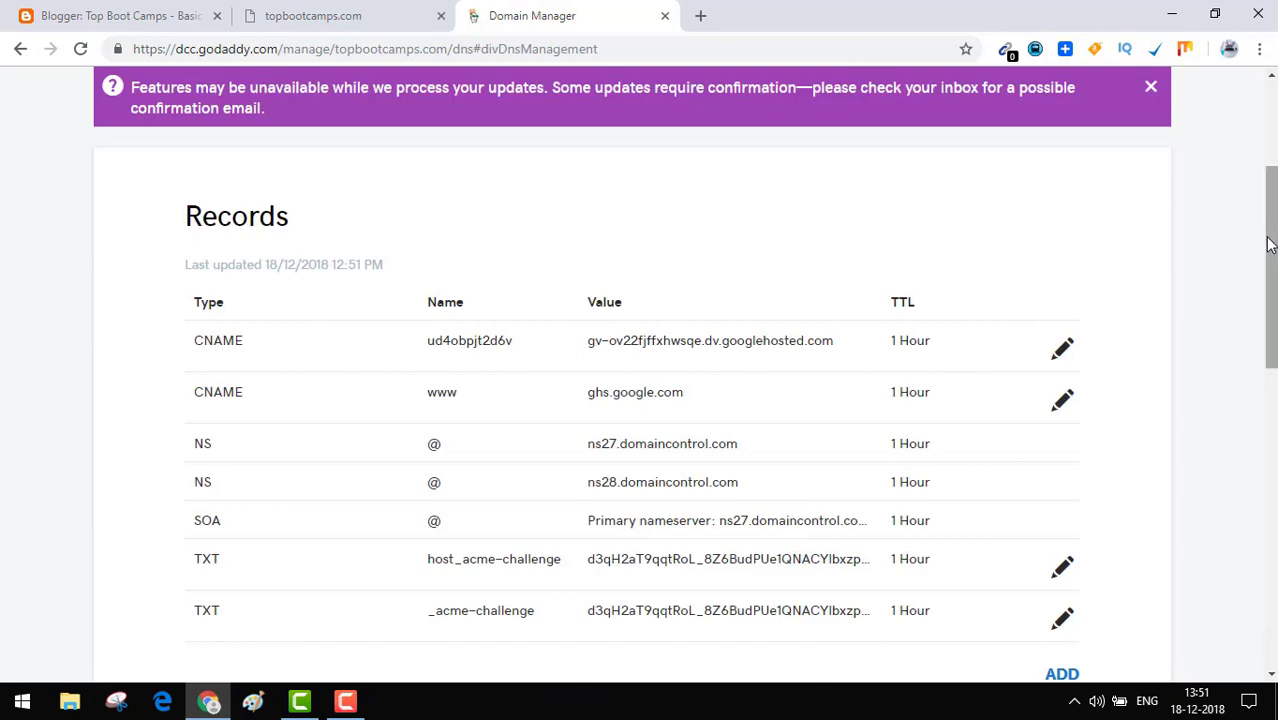
drag(1268, 245, 1270, 320)
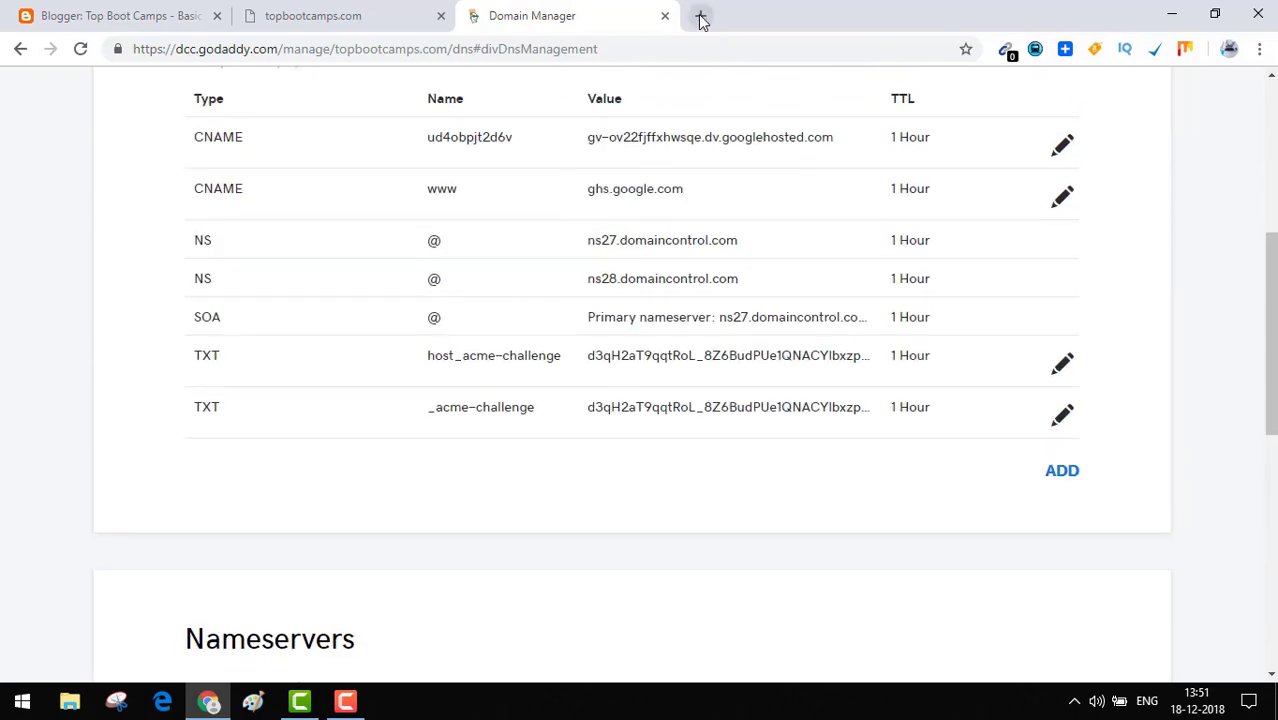
Load bare topbootcamps.com in a new tab, correcting the 'topbottcamps' typo, to test the redirect.
click(700, 16)
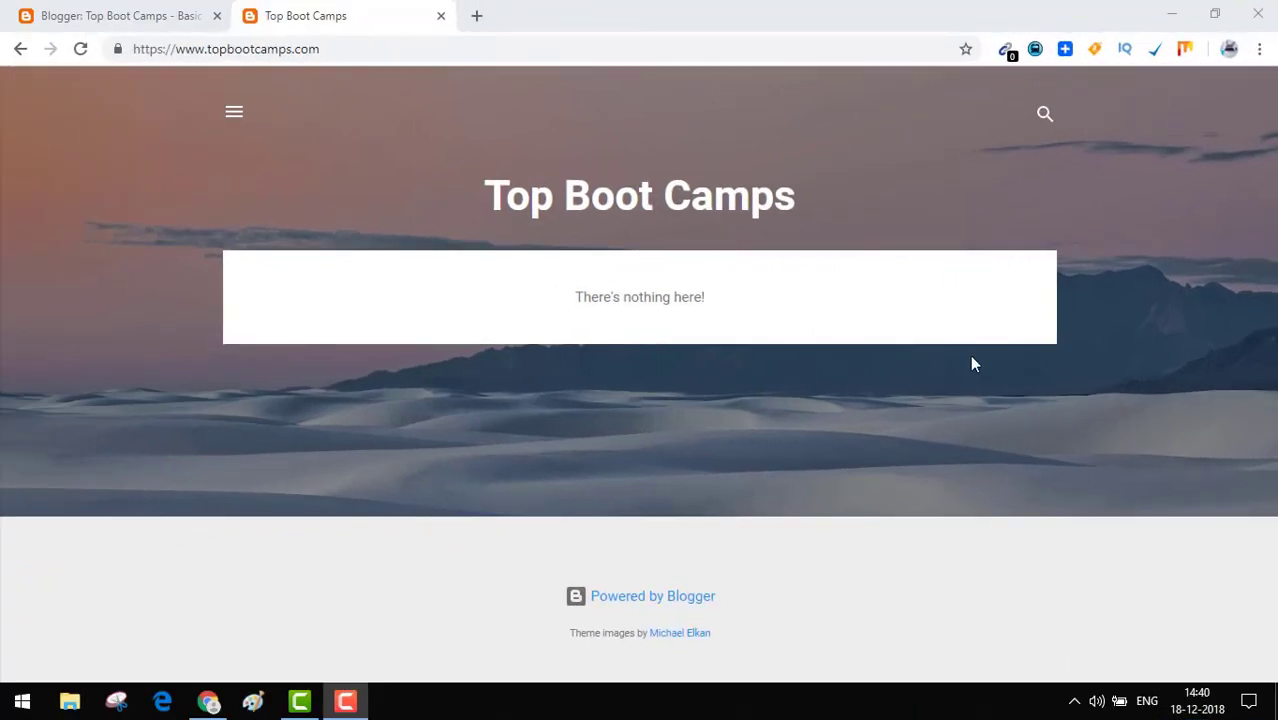
click(477, 17)
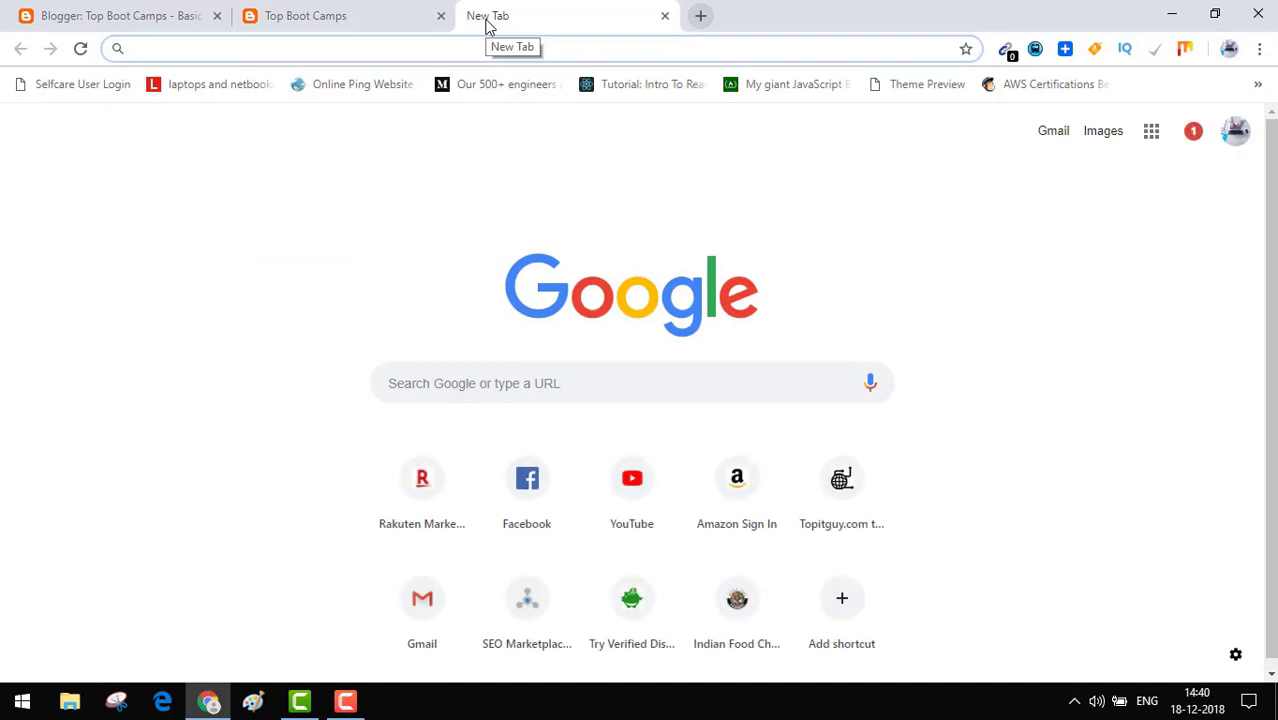
text(topbott)
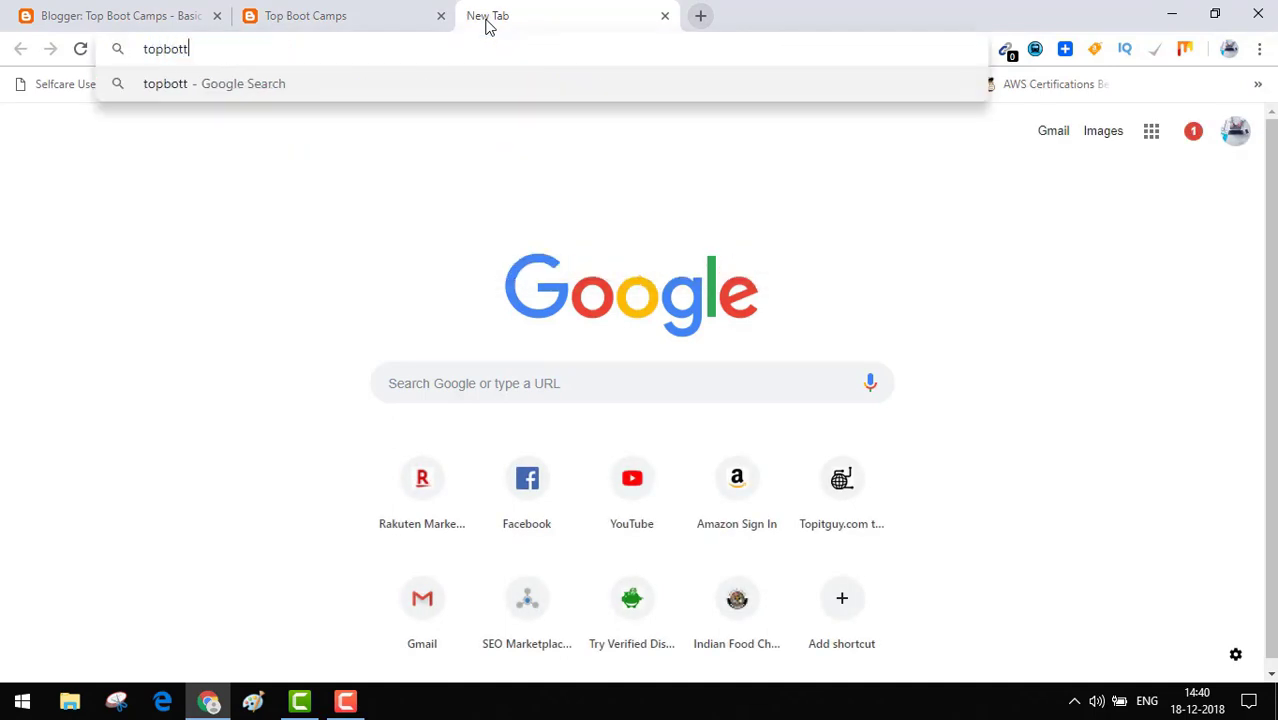
text(camps.com)
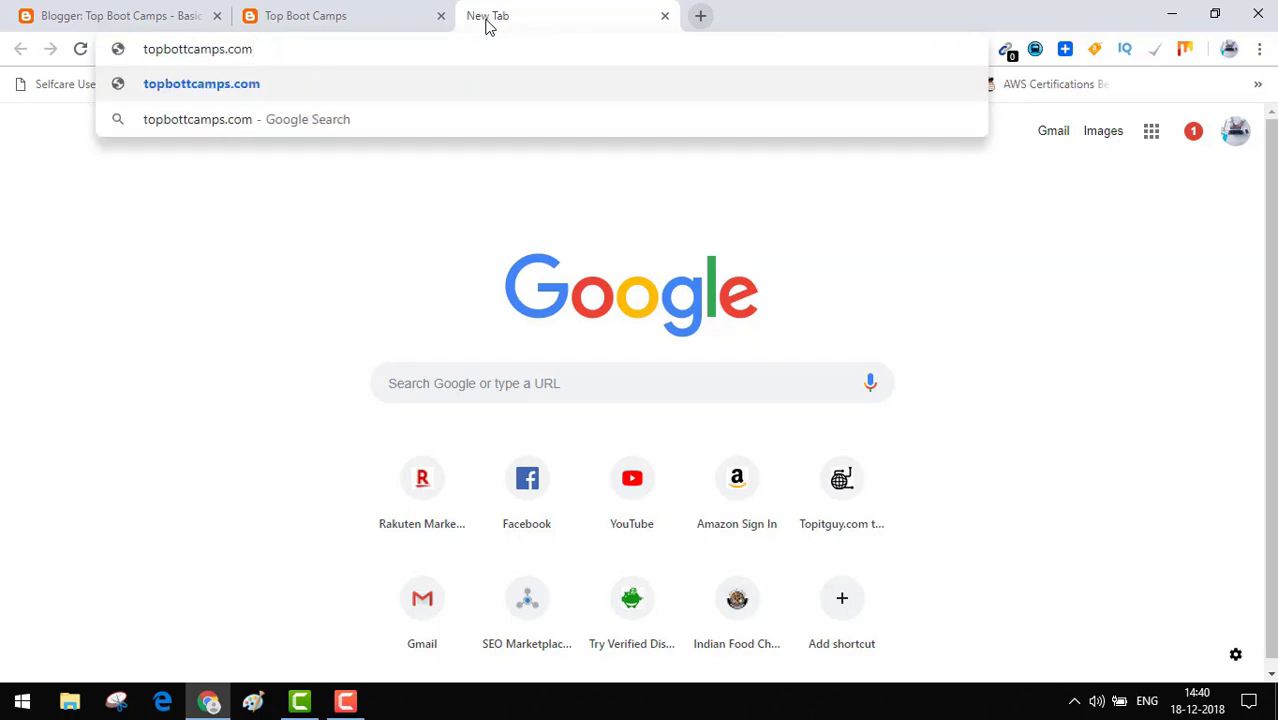
key(Return)
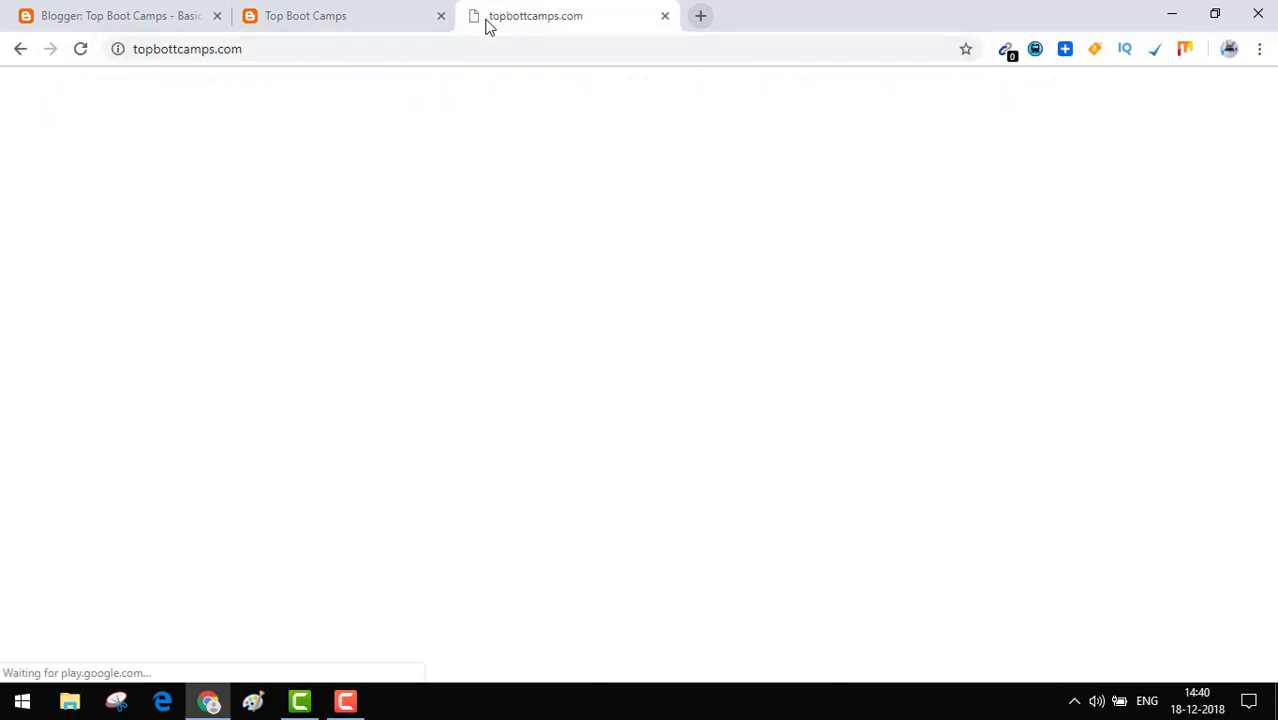
click(178, 50)
click(178, 51)
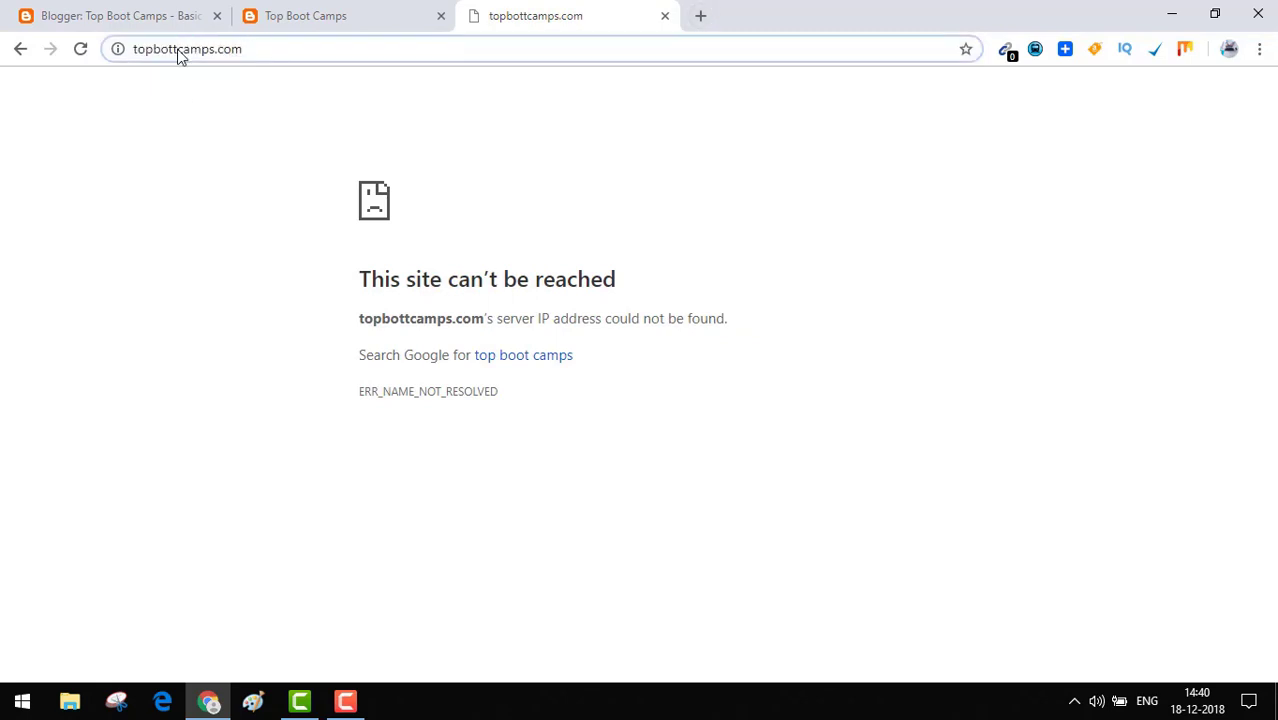
key(BackSpace)
key(BackSpace)
text(ot)
key(Return)
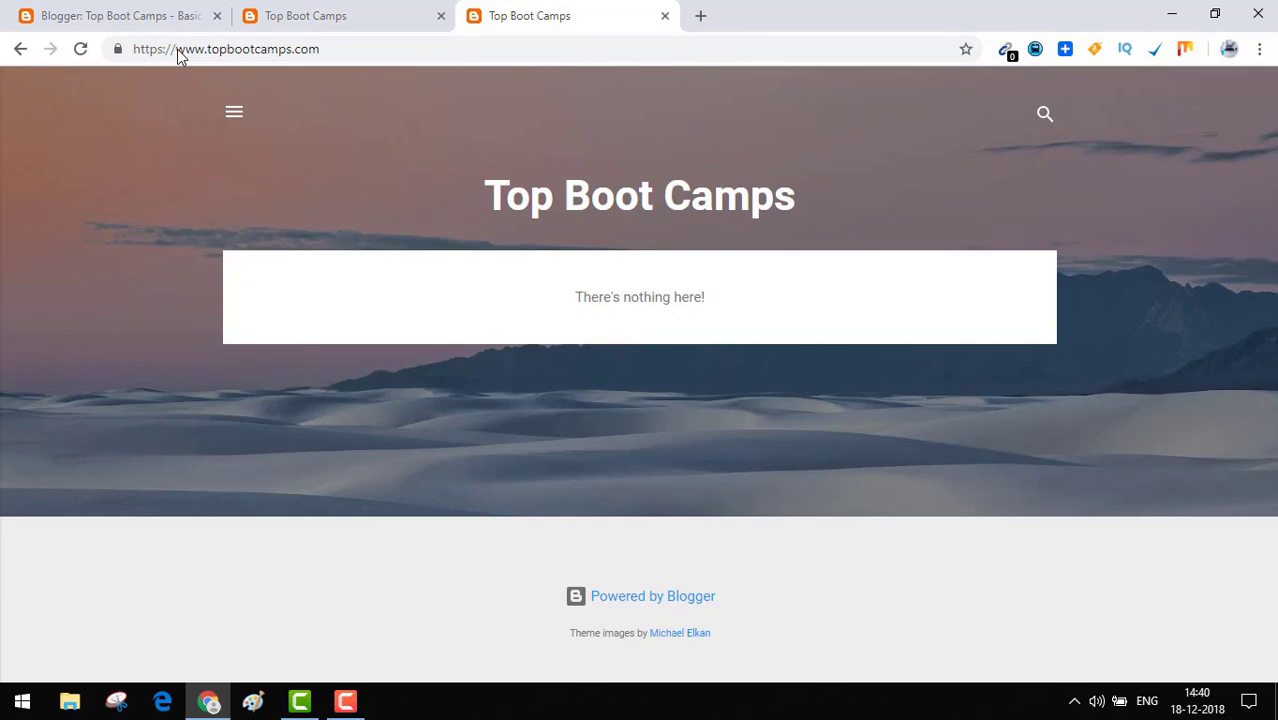
click(700, 16)
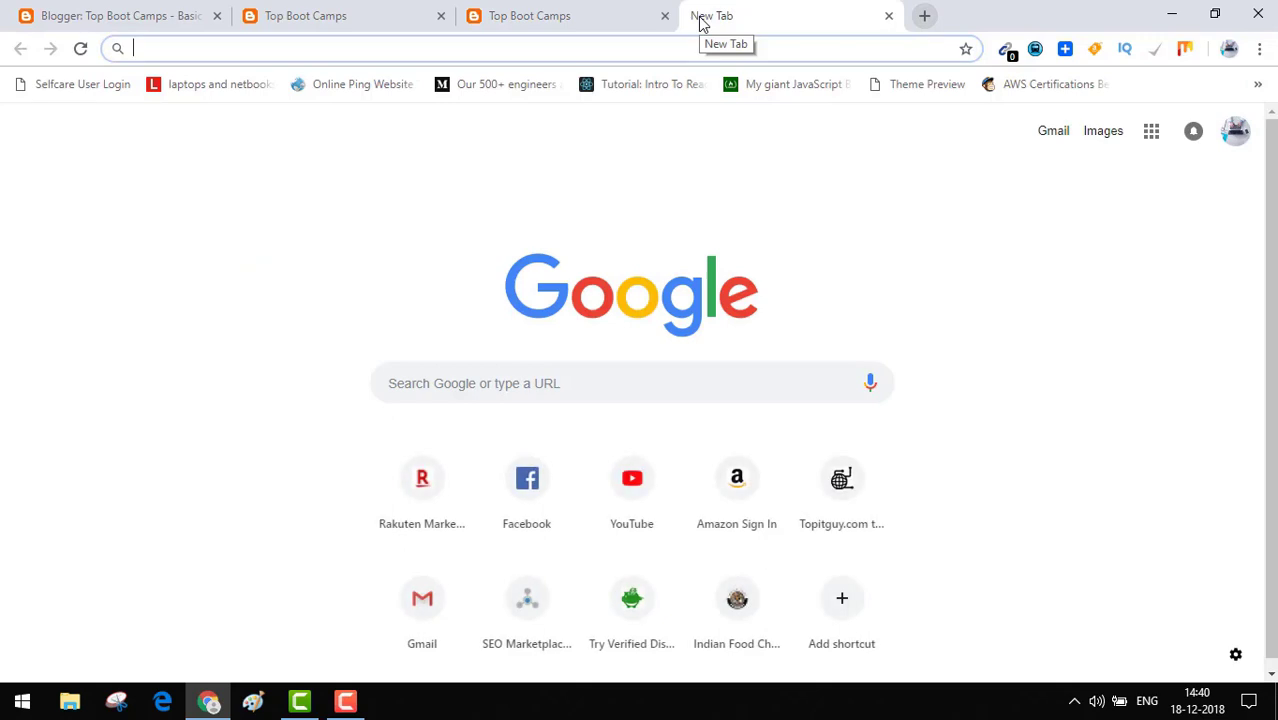
text(topbor)
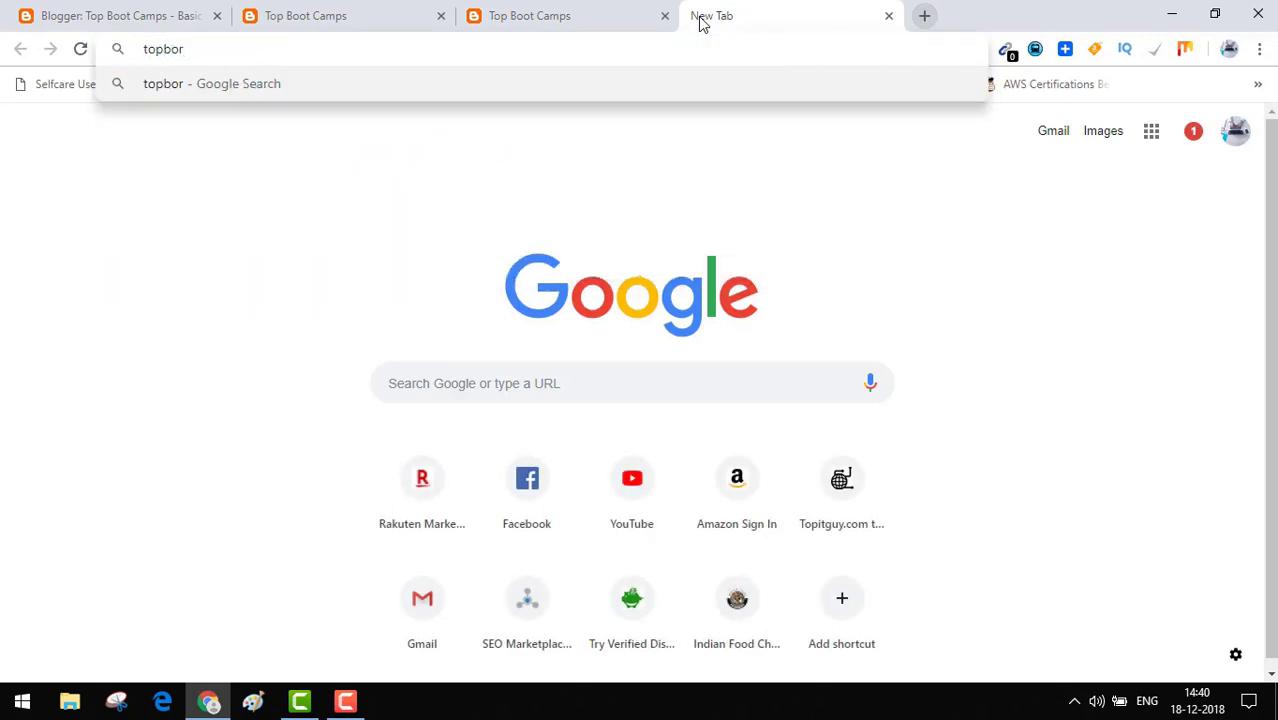
key(BackSpace)
text(o)
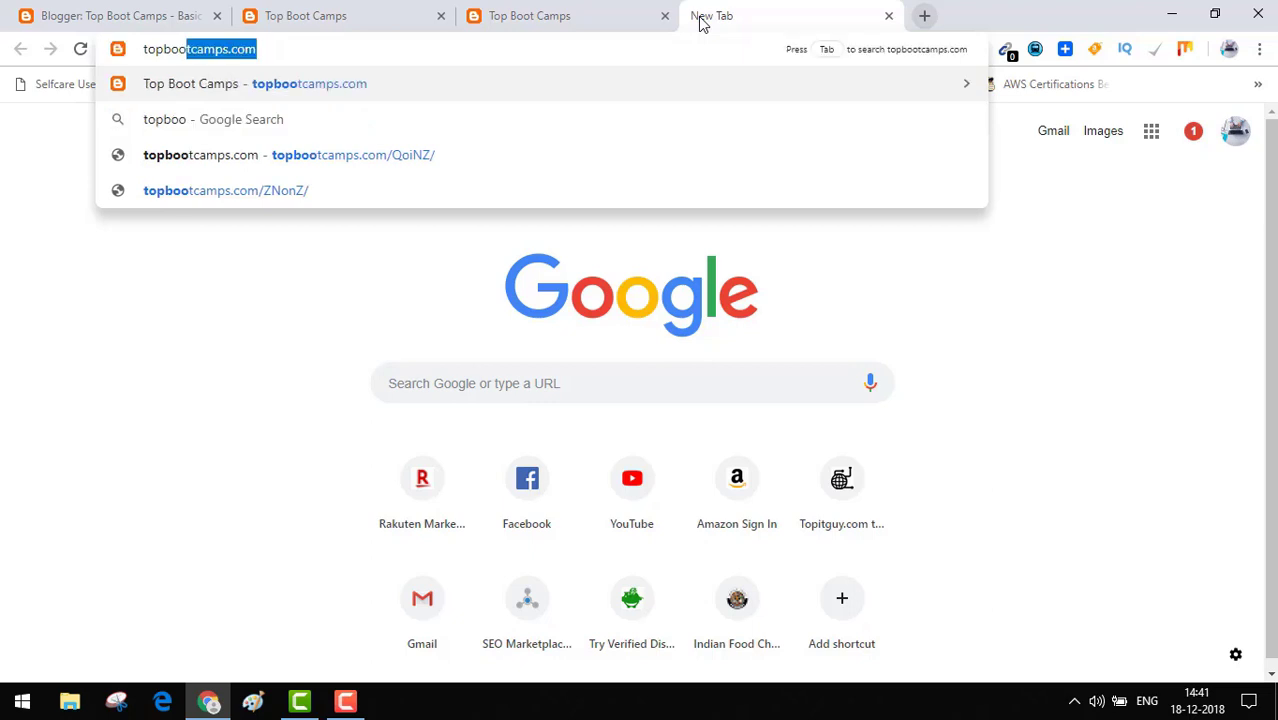
text(tca)
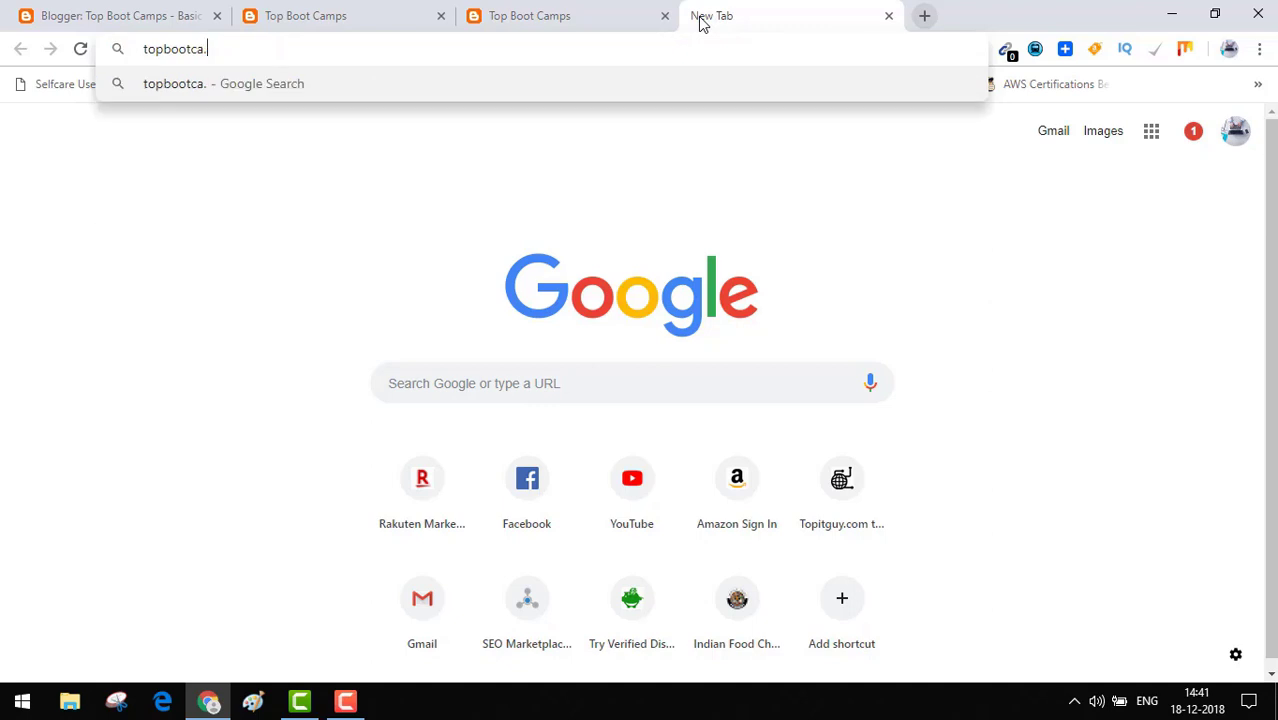
text(mps.com)
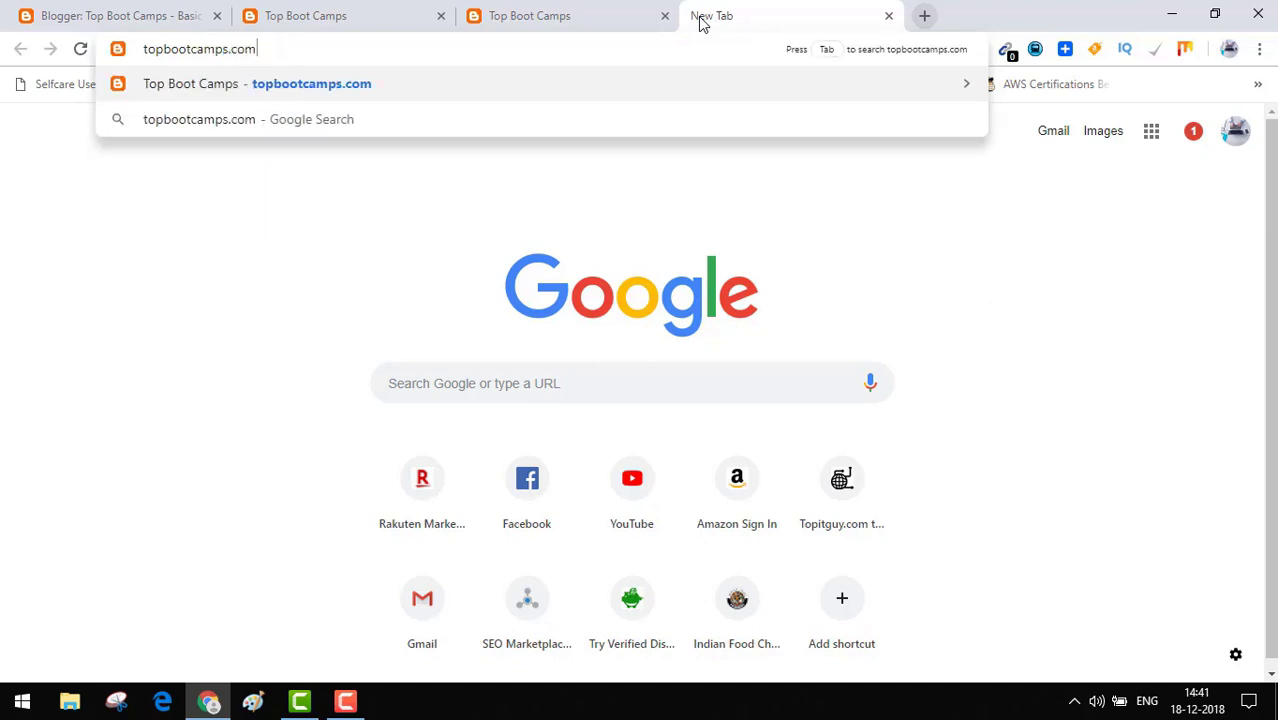
key(Return)
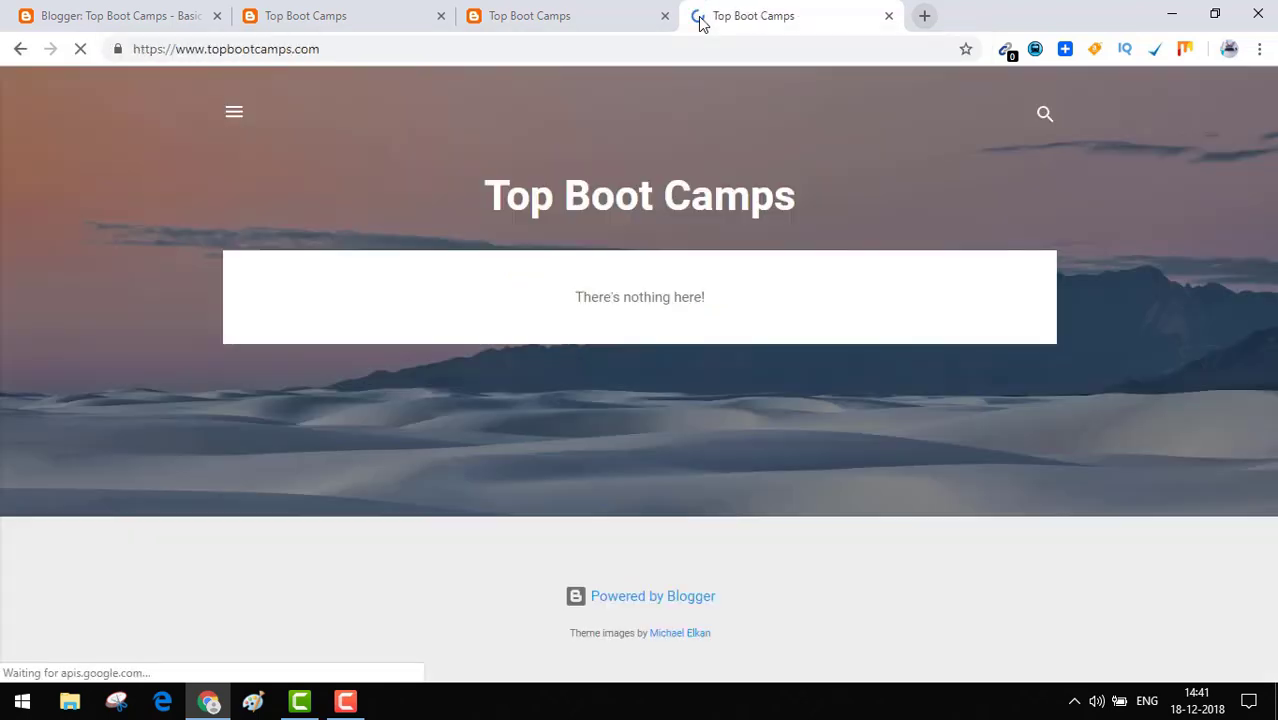